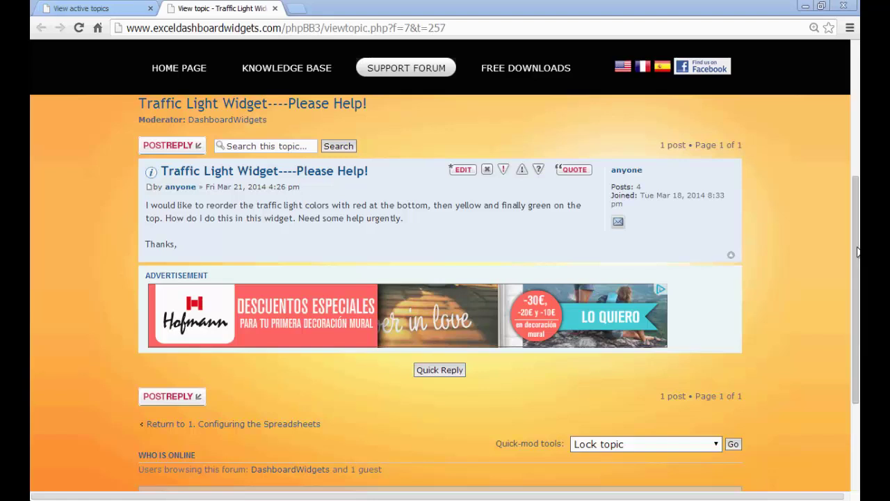
- Scroll through the forum post about putting green on top, then switch to the ExcelDashboardWidgets workbook
drag(859, 252, 860, 212)
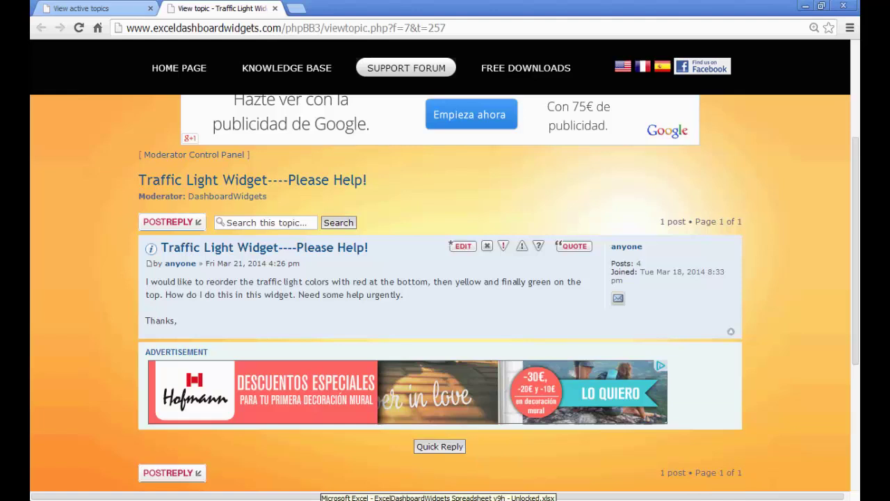
click(438, 495)
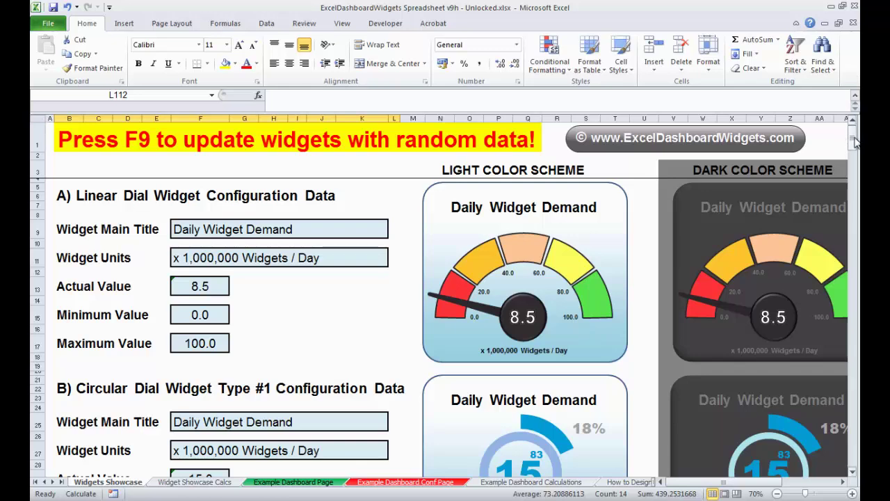
- Scroll down to the G) Traffic Light Widget section and its Weekly Sales vs Targets widget
drag(855, 143, 857, 252)
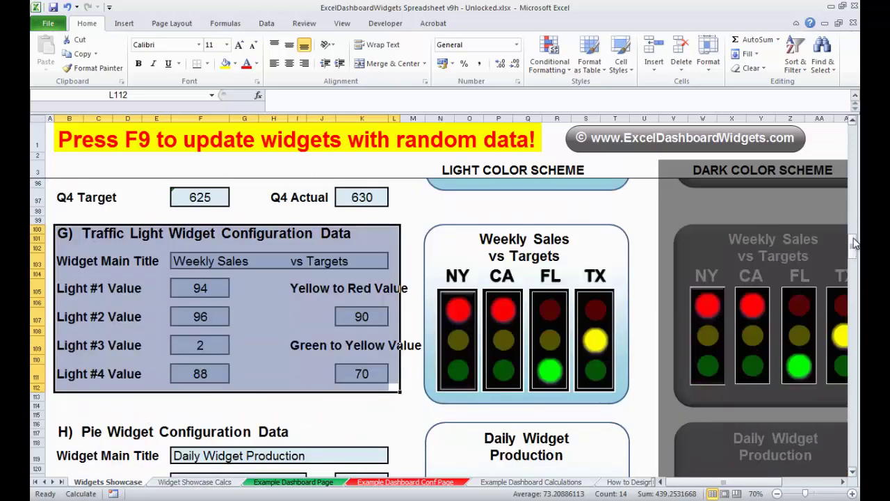
click(341, 432)
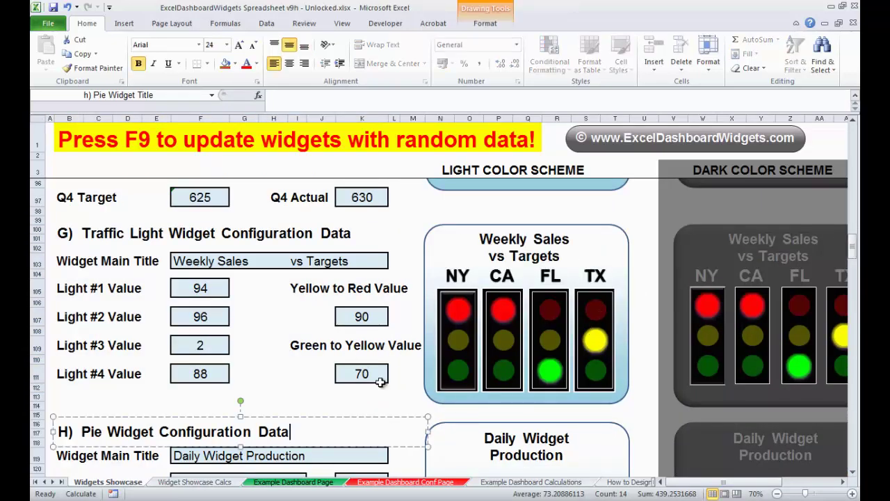
click(391, 404)
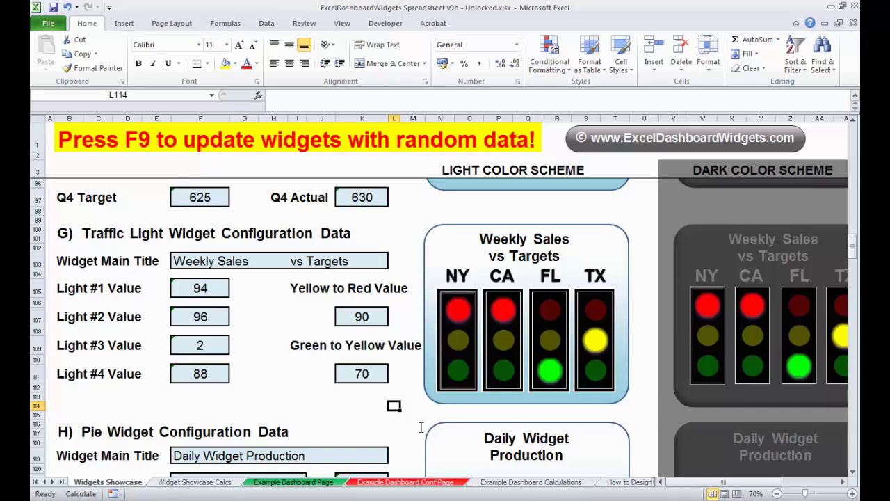
- Create blank workbook Book3, then return to ExcelDashboardWidgets with the sheet tabs scrolled to the end
click(49, 24)
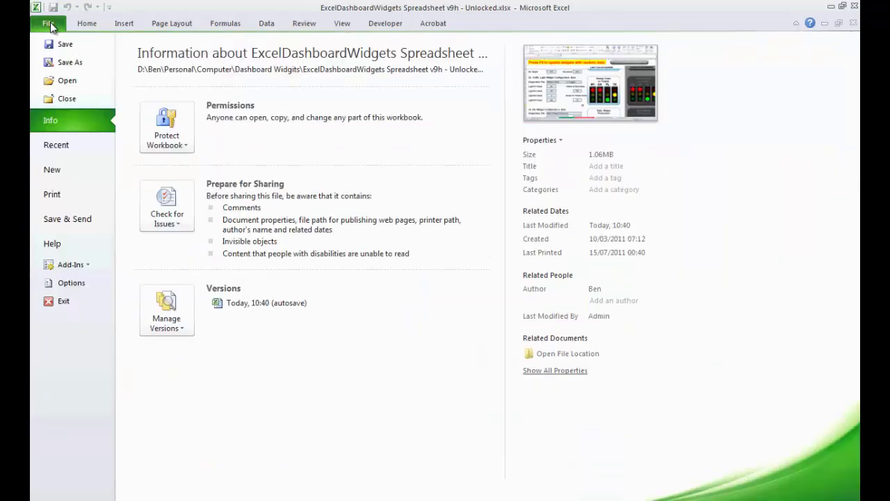
click(59, 170)
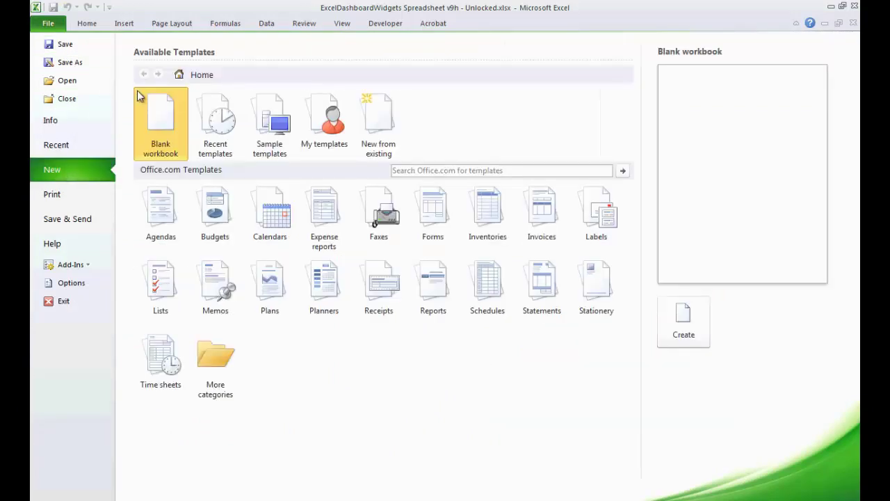
click(687, 327)
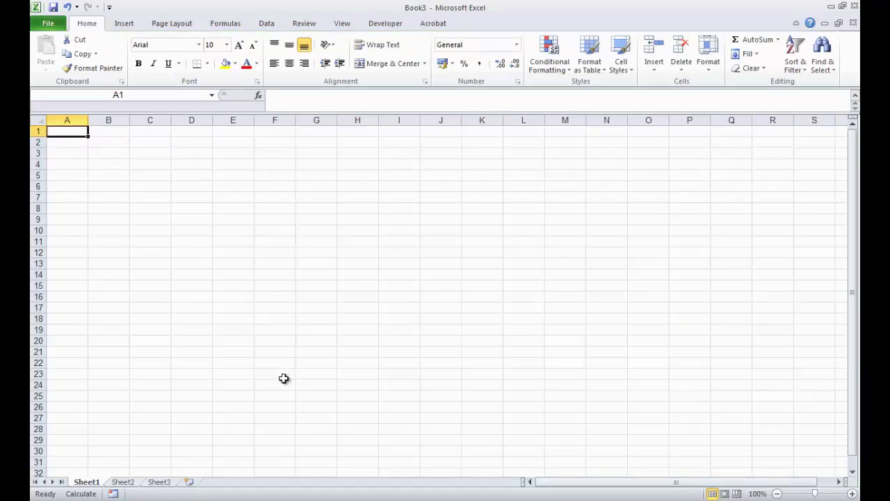
key(alt+Tab)
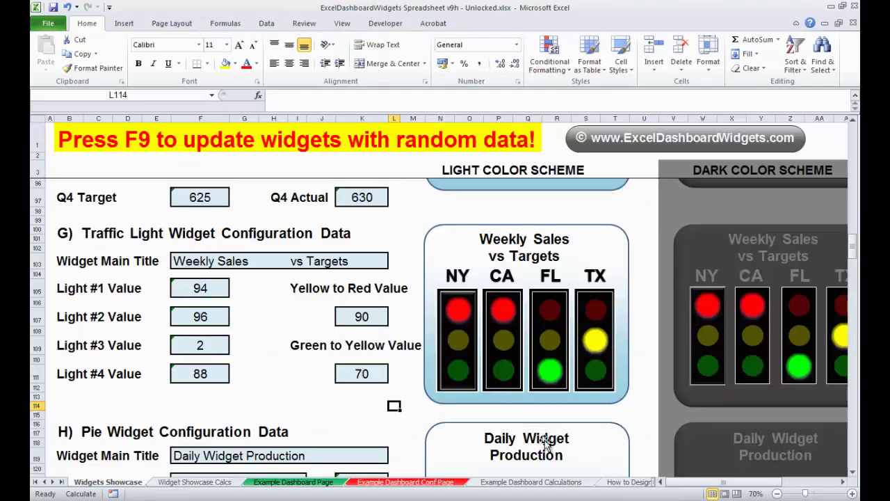
click(60, 481)
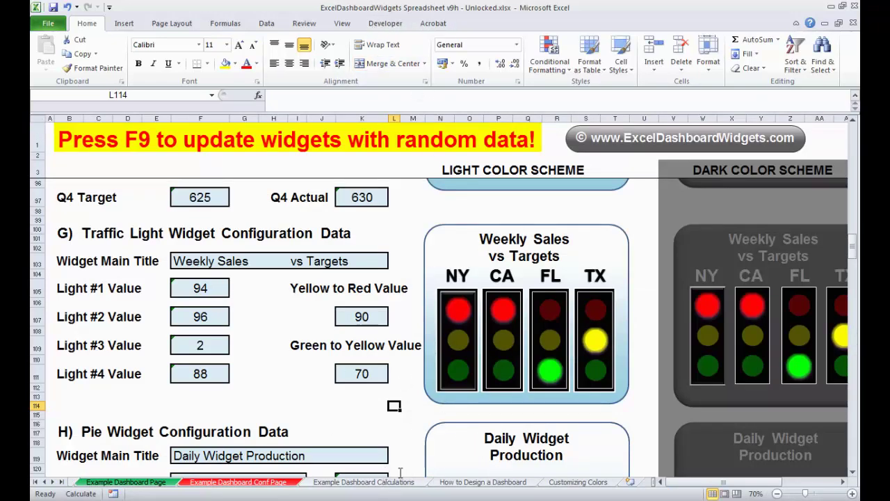
click(480, 482)
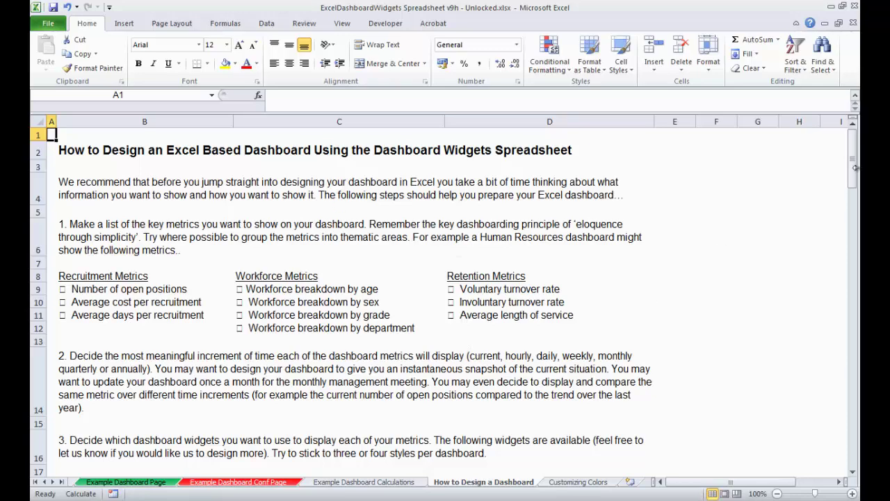
drag(855, 168, 842, 408)
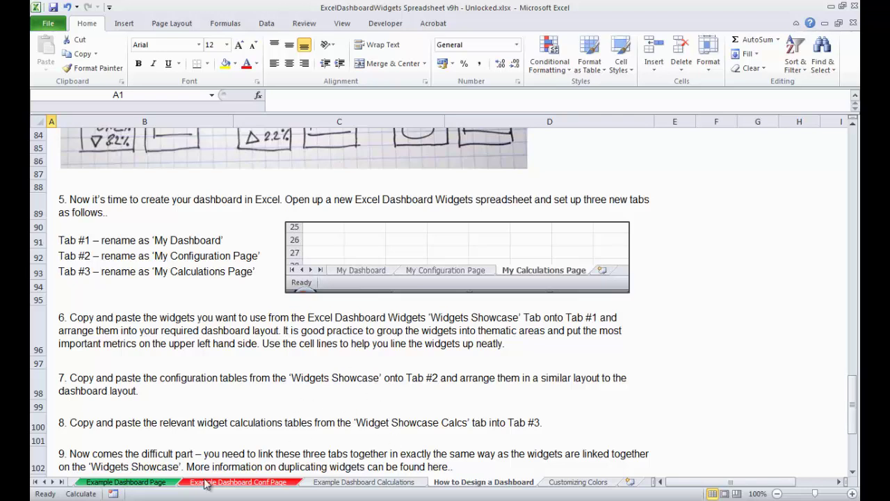
click(37, 482)
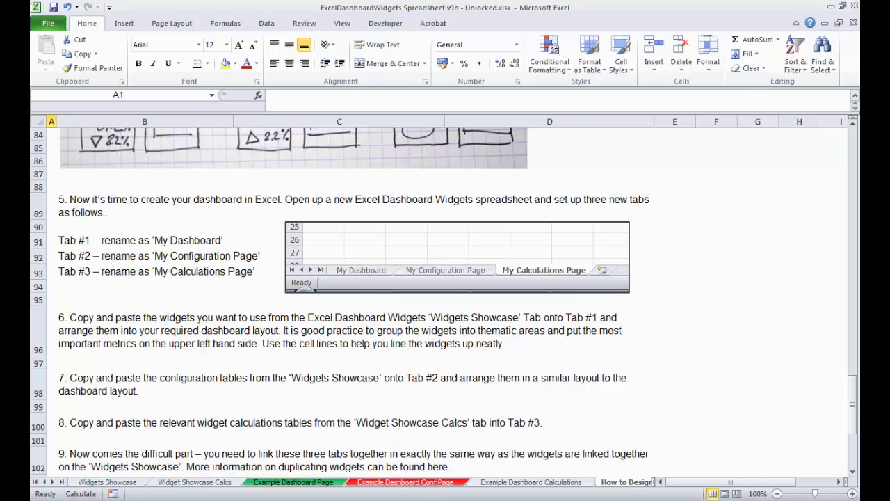
click(107, 482)
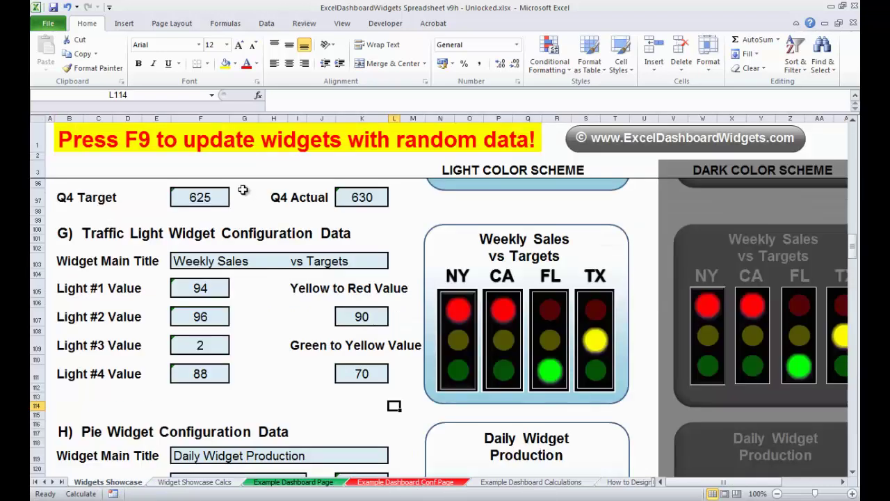
- Copy the Weekly Sales vs Targets traffic light widget and paste it at B2 in Book3
click(424, 280)
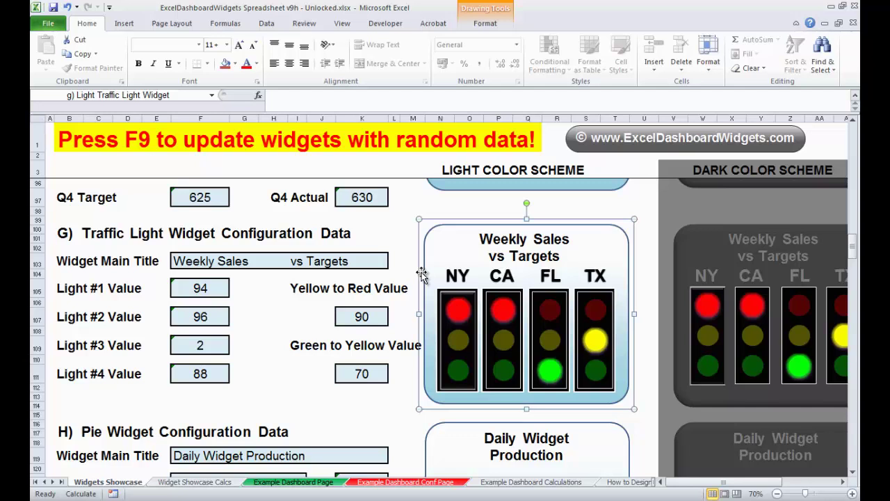
key(ctrl+c)
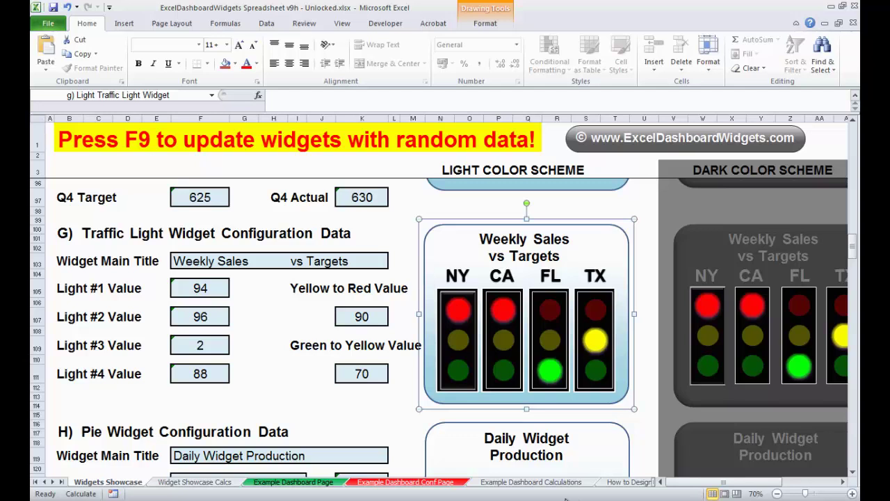
key(ctrl+Tab)
click(102, 144)
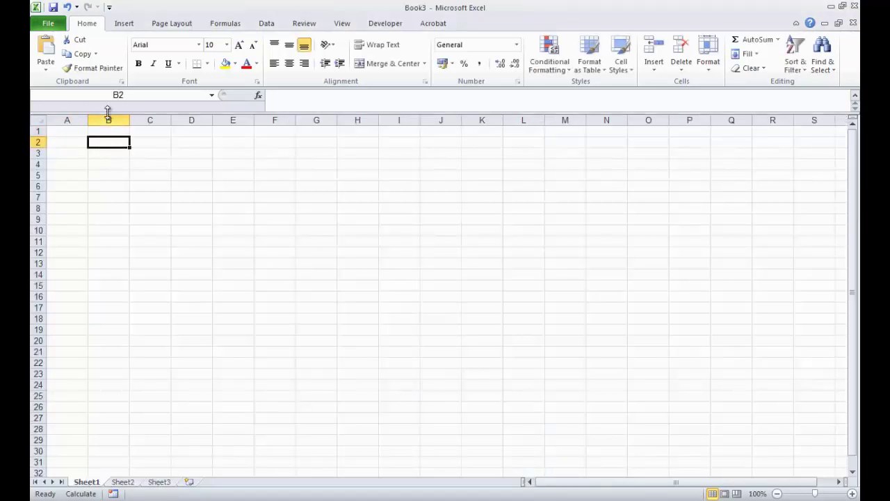
key(ctrl+v)
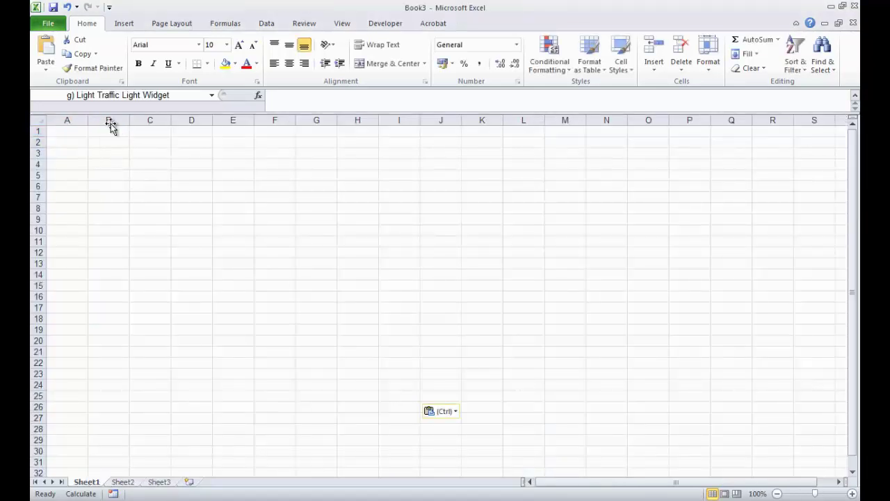
- Narrow column A to 4.71 and check the NY red light's link to Widget Showcase Calcs G106
click(355, 431)
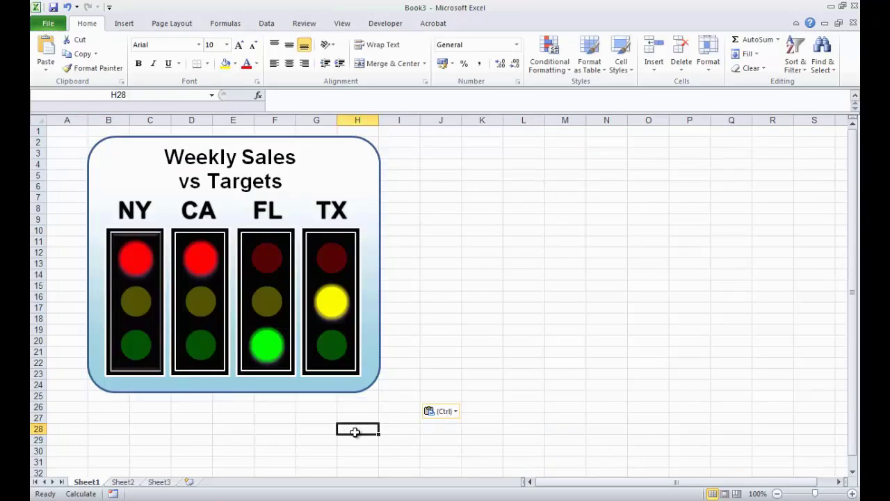
drag(87, 120, 60, 120)
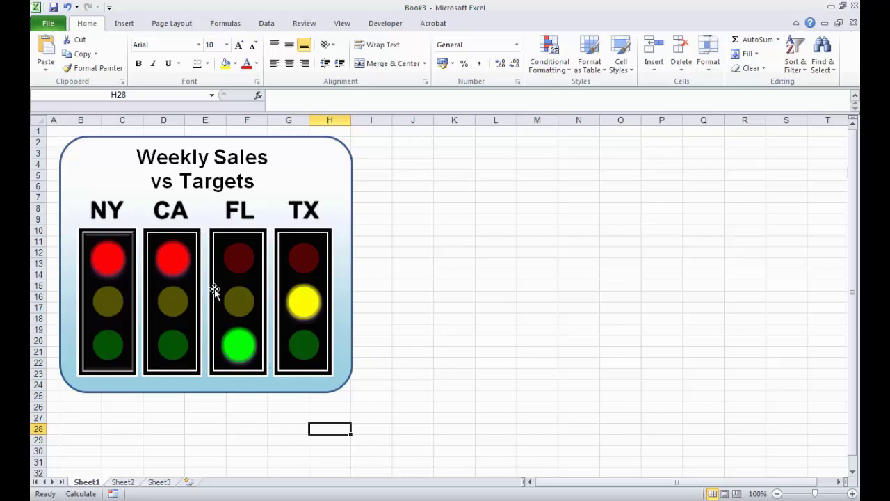
click(173, 260)
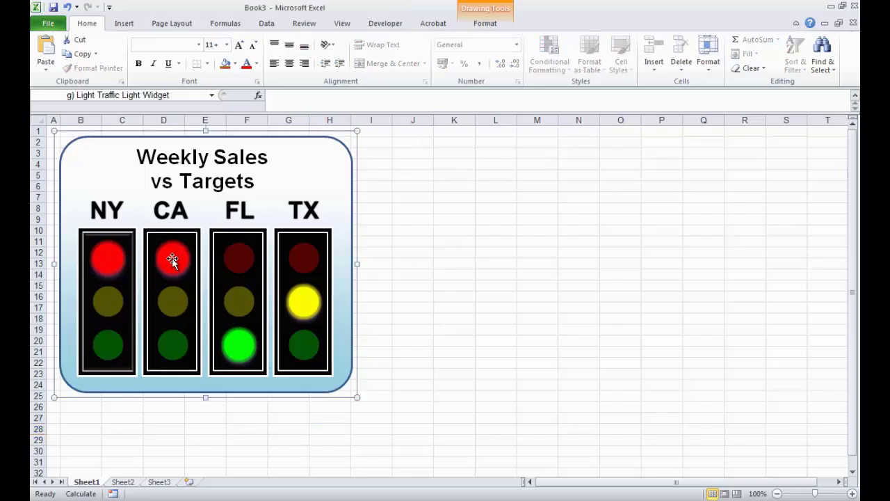
click(172, 260)
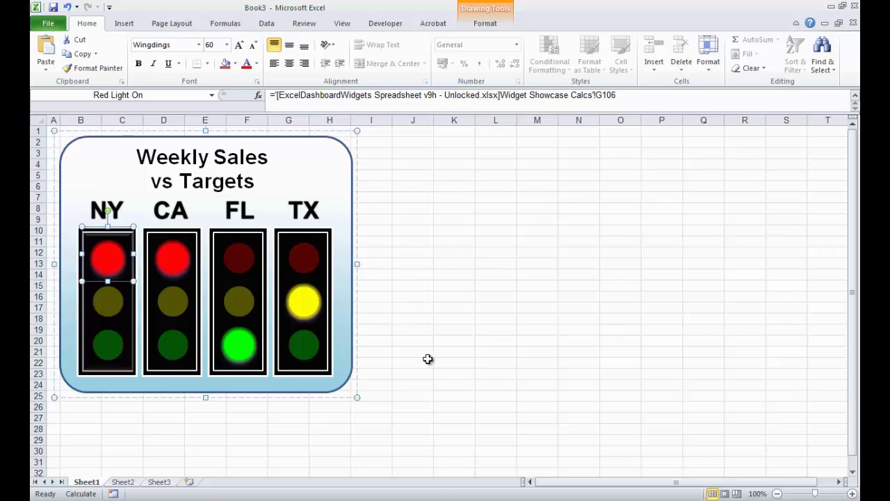
- Rename Sheet1 to My Dashboard and Sheet2 to My Configuration Page
double_click(89, 483)
text(My Dashboard)
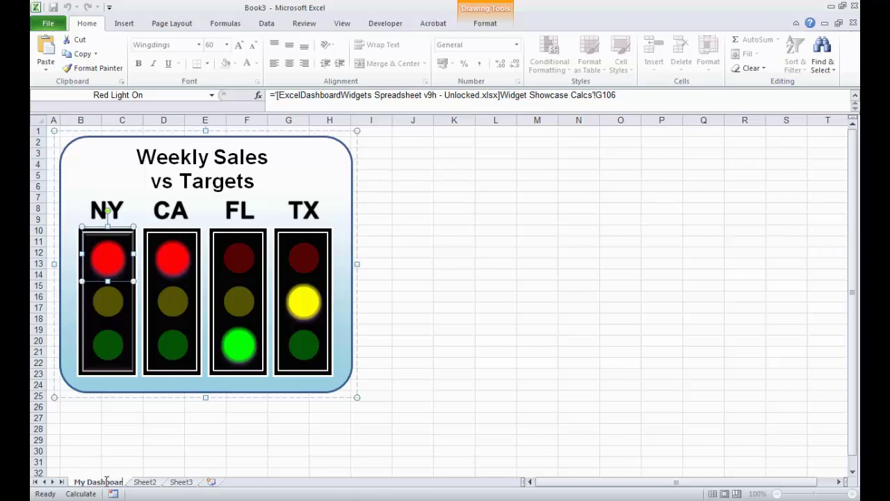
key(Return)
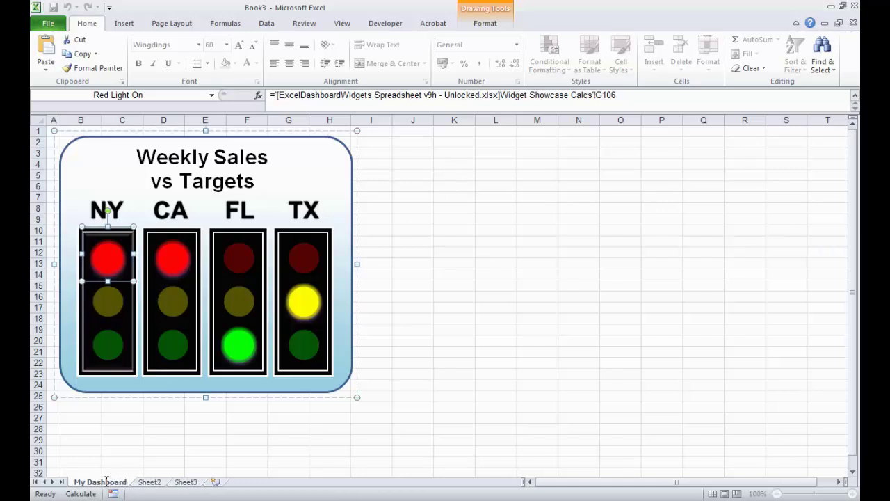
click(151, 484)
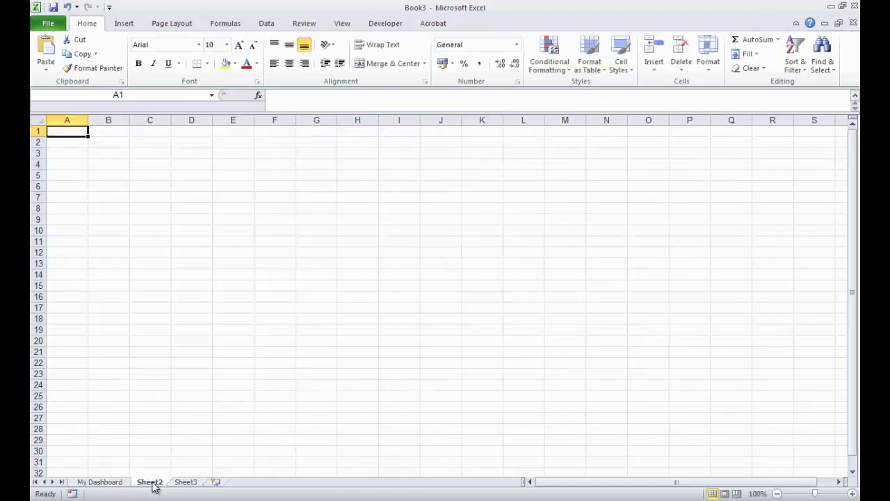
double_click(151, 482)
text(My Con)
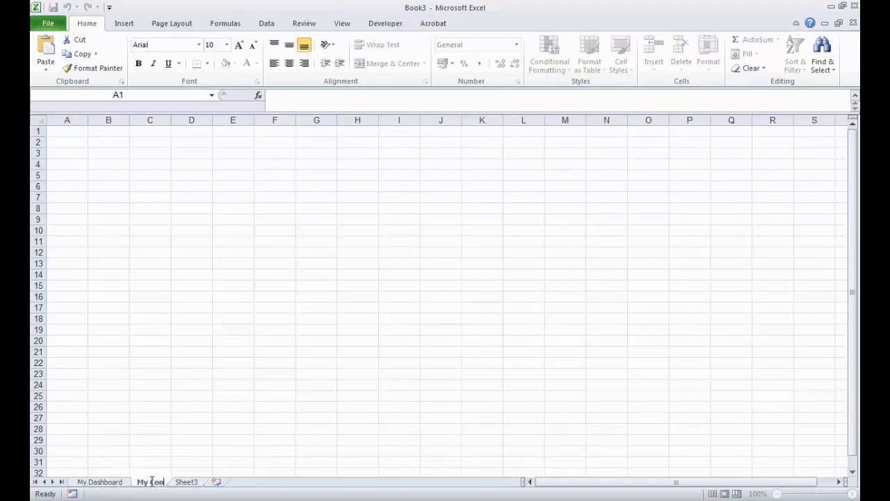
text(figuration Page)
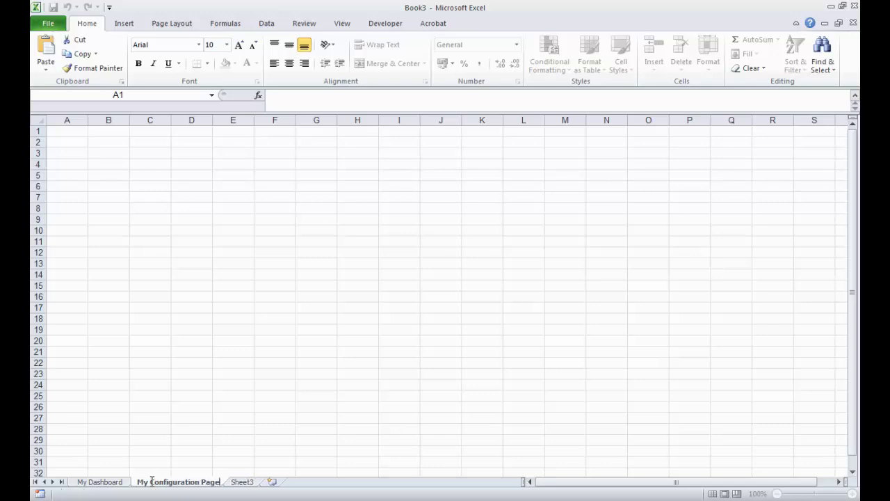
key(Return)
- Rename Sheet3 to My Calculations Page
click(245, 482)
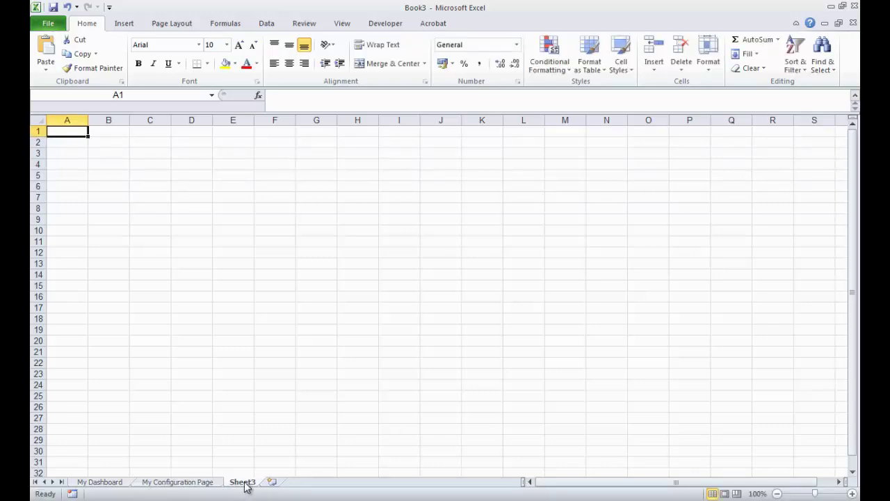
double_click(244, 482)
text(My Cal)
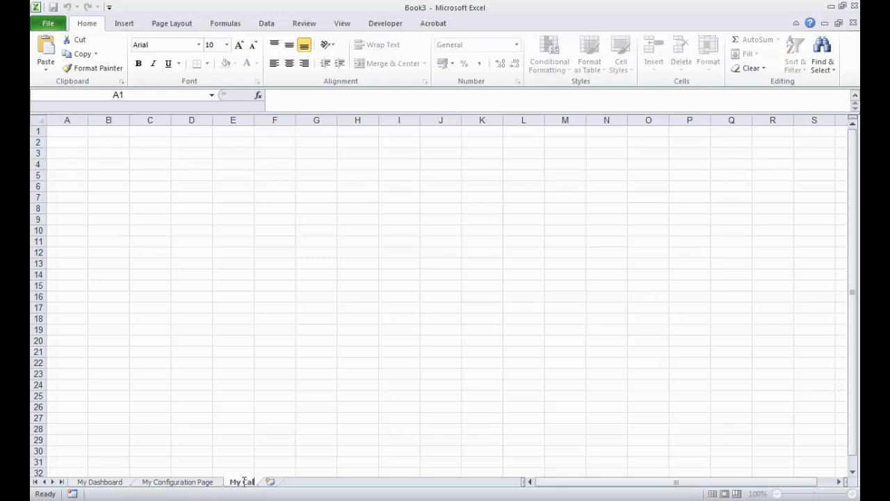
text(culations Page)
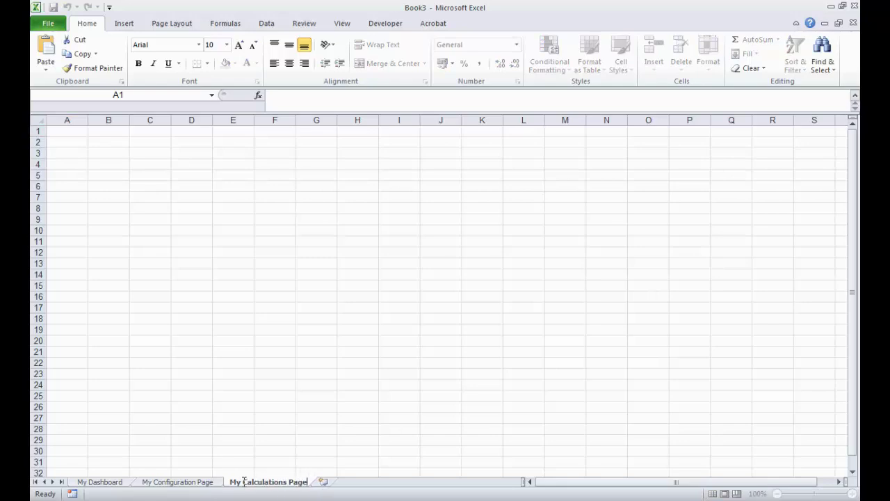
key(Return)
click(278, 407)
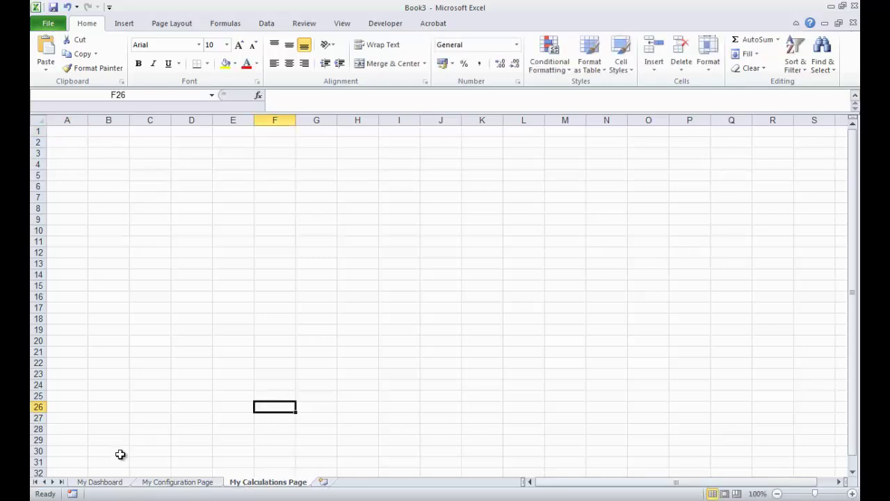
click(113, 482)
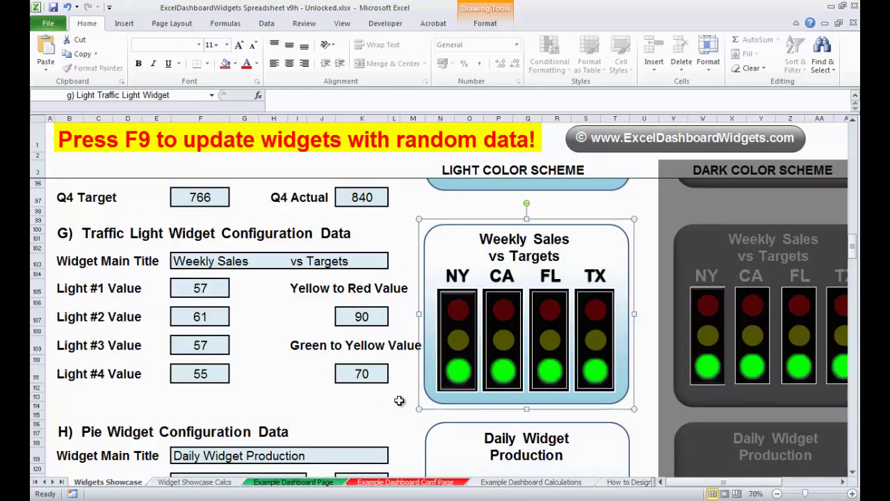
- Copy the G) Traffic Light configuration block and paste it at B2 on My Configuration Page
mouse_move(394, 389)
mouse_down()
mouse_move(259, 299)
mouse_move(64, 229)
mouse_up()
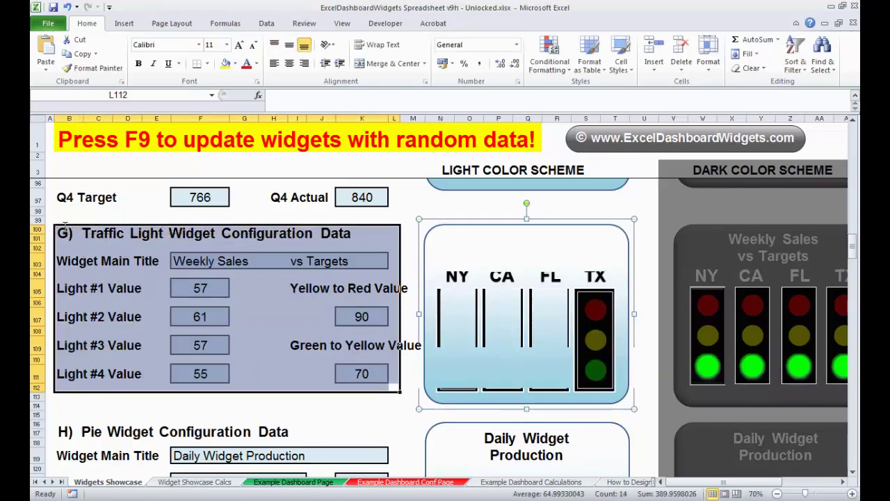
key(ctrl+c)
key(ctrl+Tab)
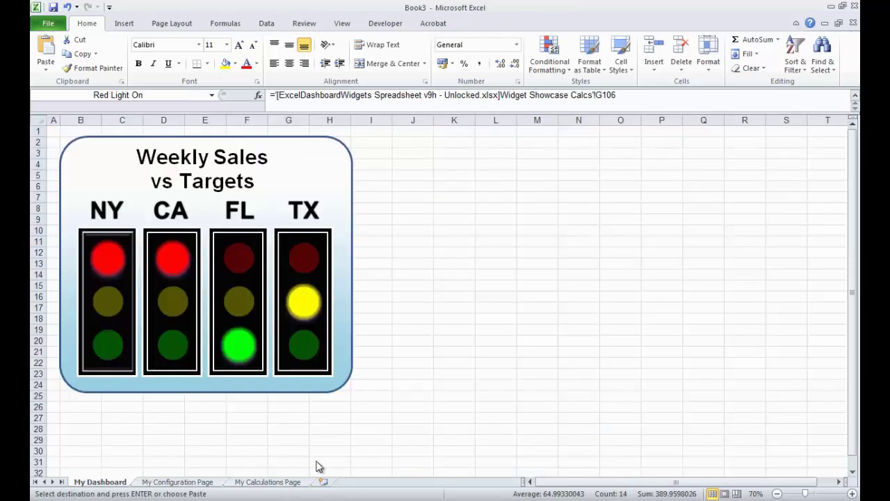
click(177, 482)
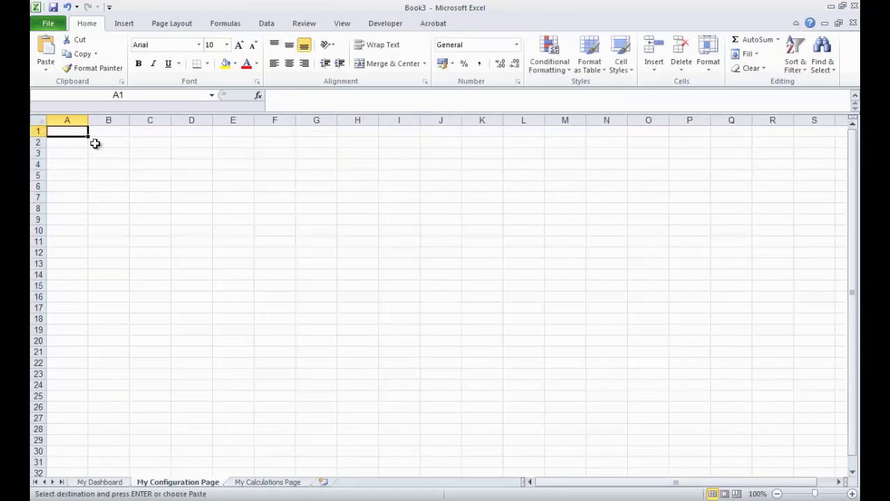
click(103, 140)
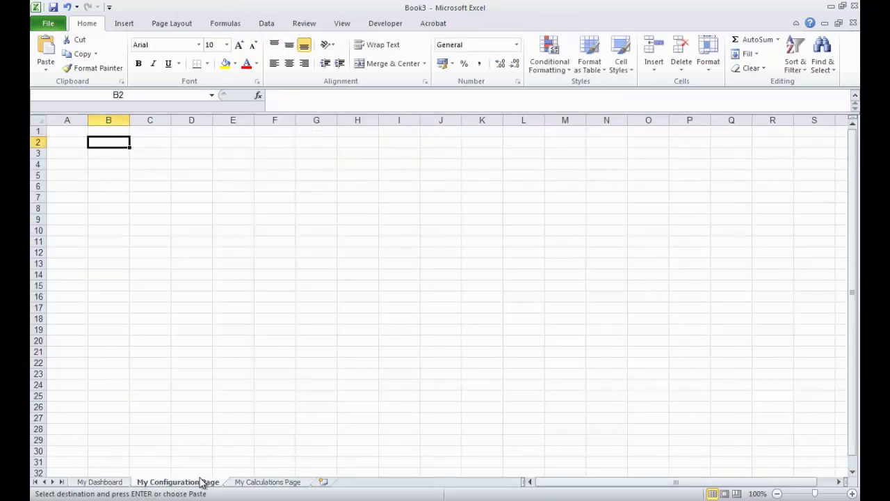
key(ctrl+v)
click(138, 401)
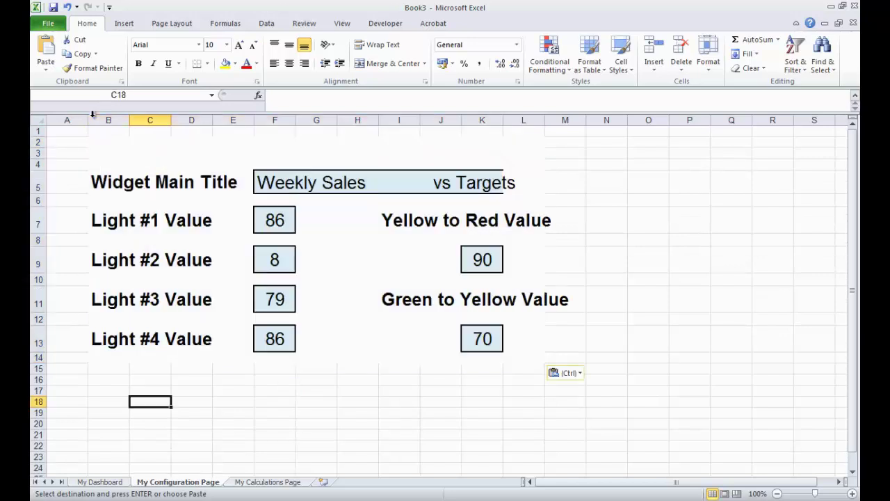
- Narrow column A and widen column K so the pasted boxes fit
drag(75, 120, 48, 121)
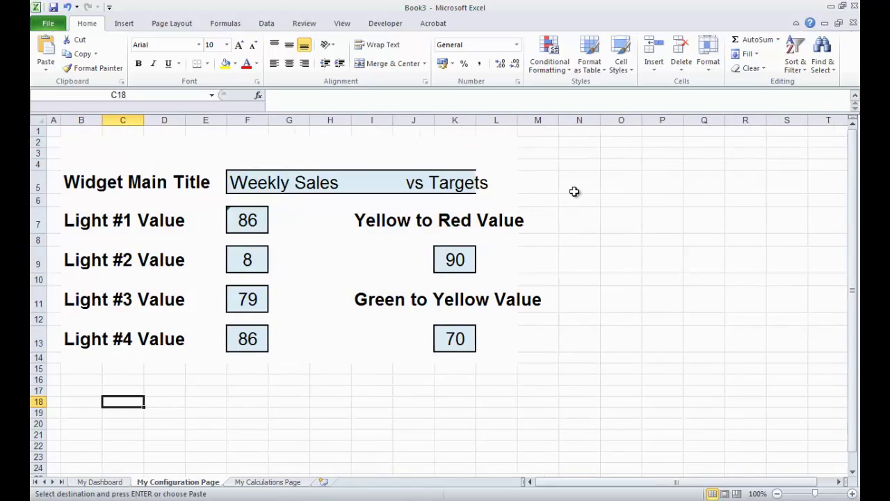
drag(477, 119, 519, 121)
click(336, 402)
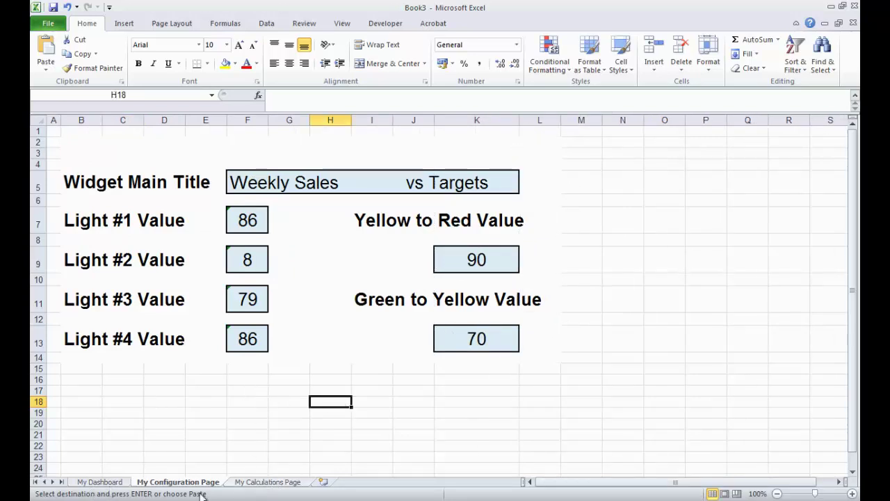
click(101, 482)
- Compare the My Dashboard and My Configuration Page sheets, then return to ExcelDashboardWidgets
click(173, 440)
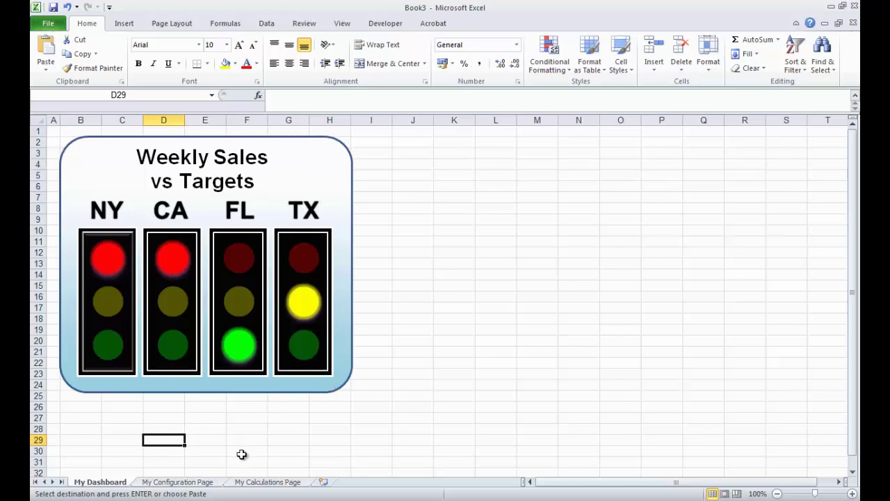
click(204, 487)
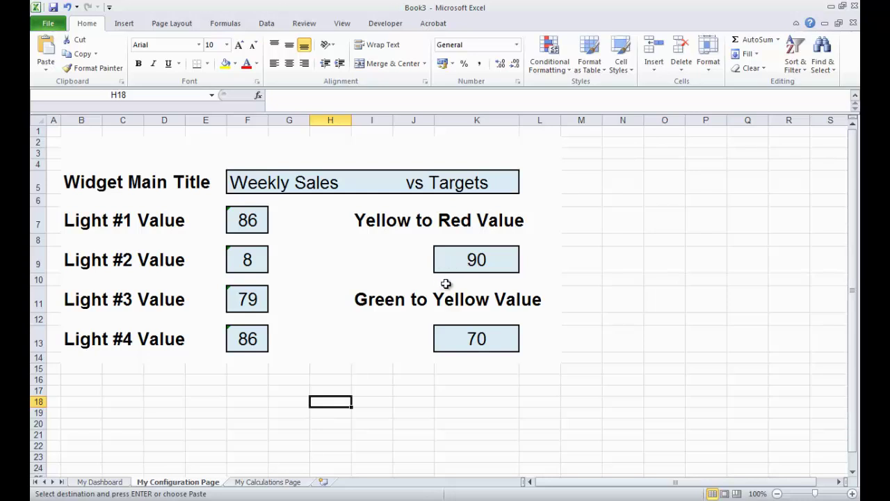
click(99, 481)
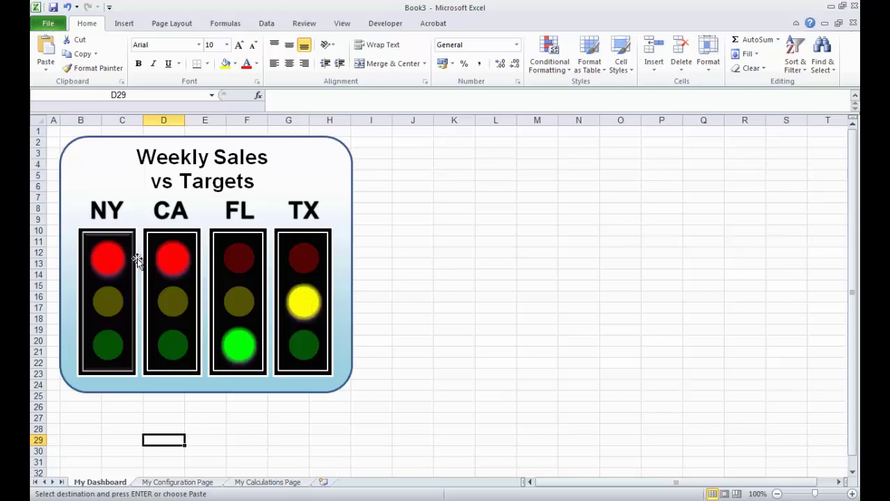
click(181, 482)
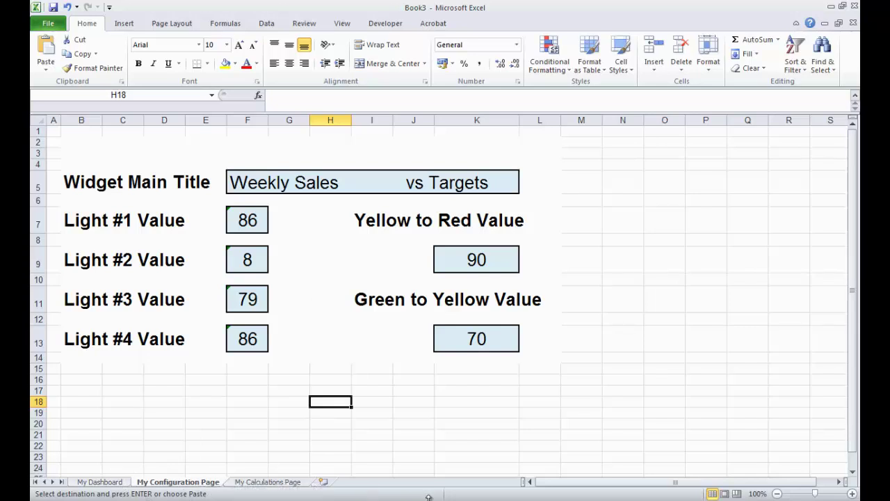
click(520, 498)
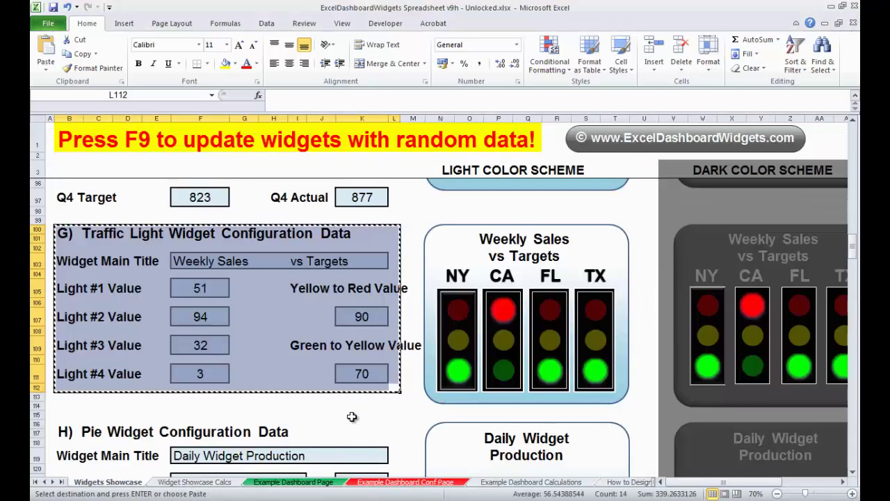
- Copy the G) Traffic Light Widget calculation block B103:H125 from Widget Showcase Calcs
click(317, 424)
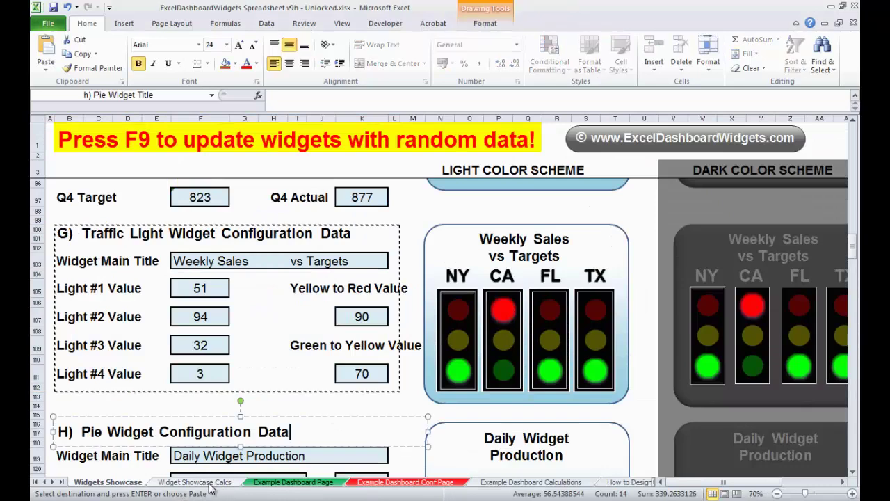
click(207, 484)
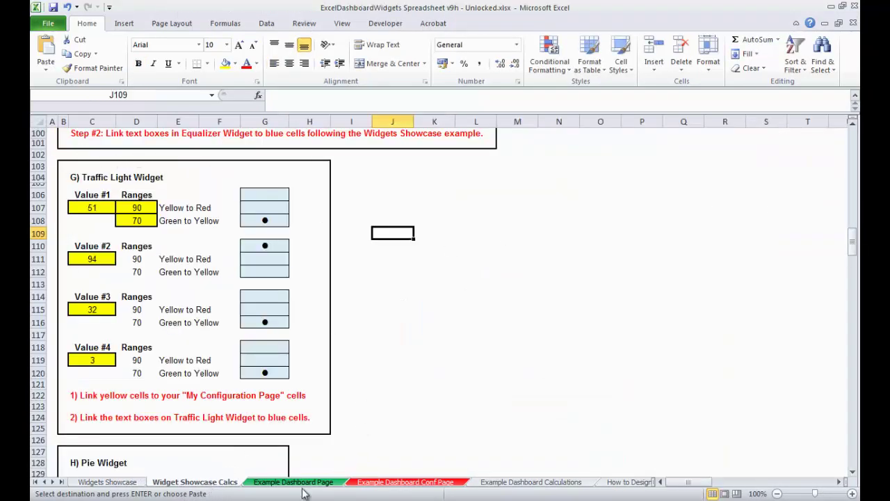
mouse_move(852, 244)
mouse_down()
mouse_move(857, 146)
mouse_move(859, 249)
mouse_up()
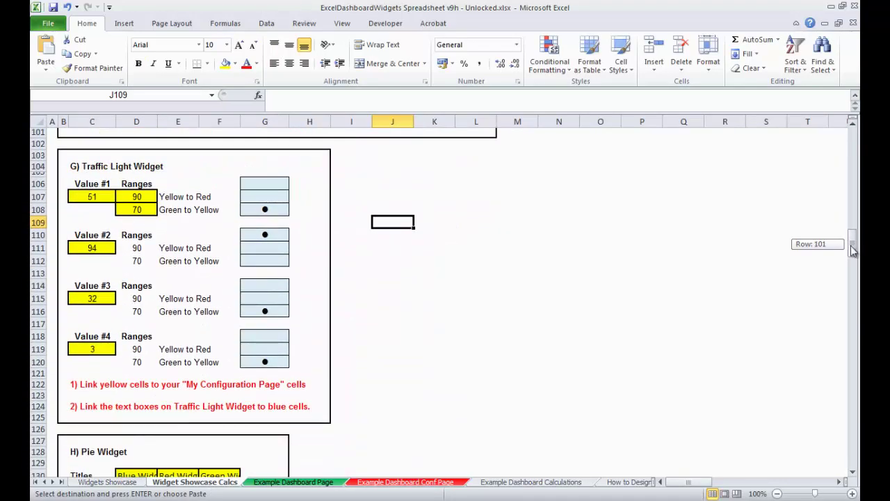
drag(62, 153, 327, 416)
key(ctrl+c)
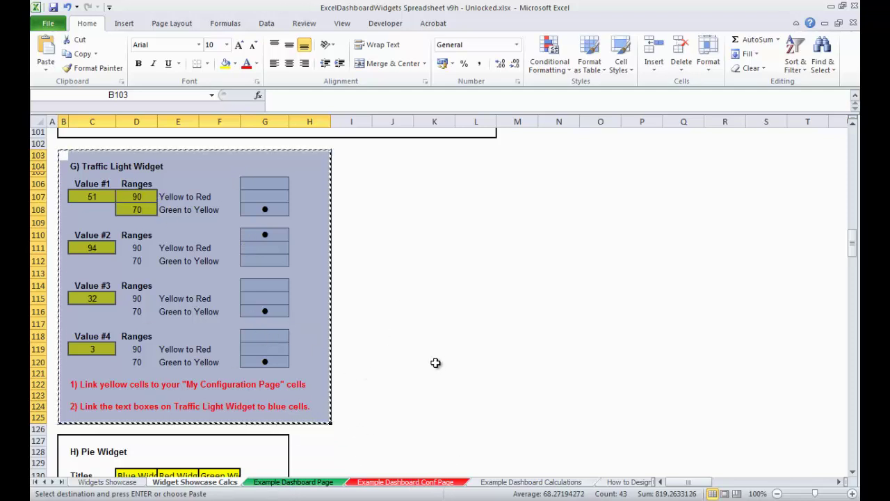
- Paste the calculation block at B2 of Book3's My Calculations Page
key(ctrl+Tab)
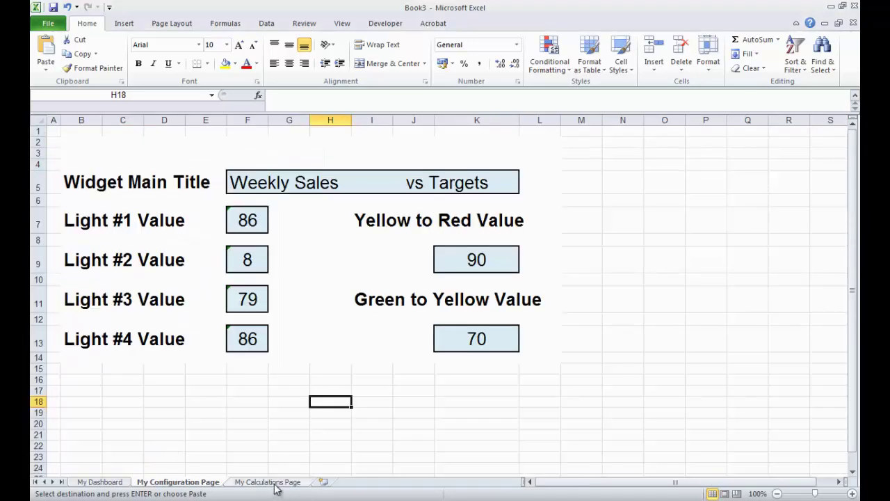
click(274, 486)
click(104, 144)
key(ctrl+v)
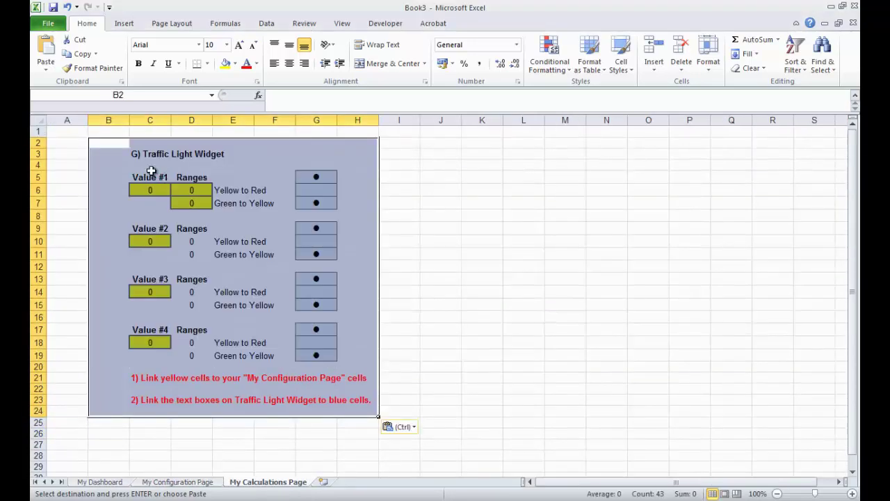
- Narrow column A and shrink column B to a sliver
drag(90, 122, 55, 123)
click(487, 280)
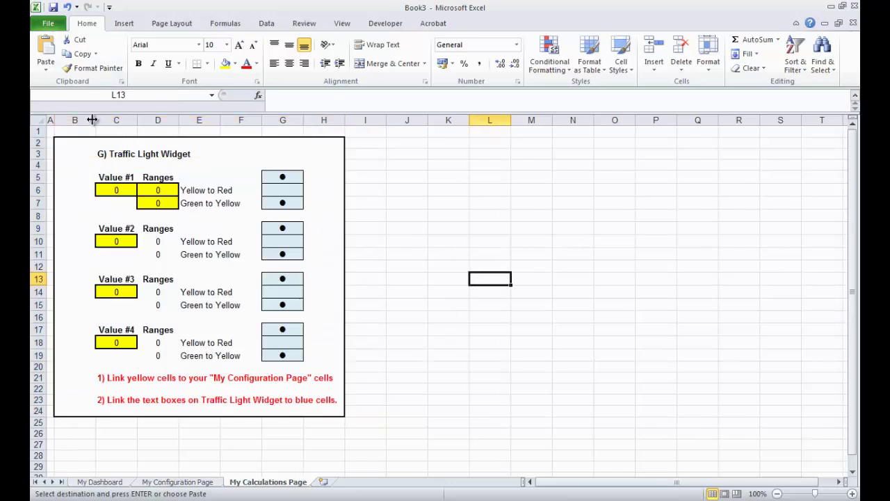
drag(95, 119, 62, 119)
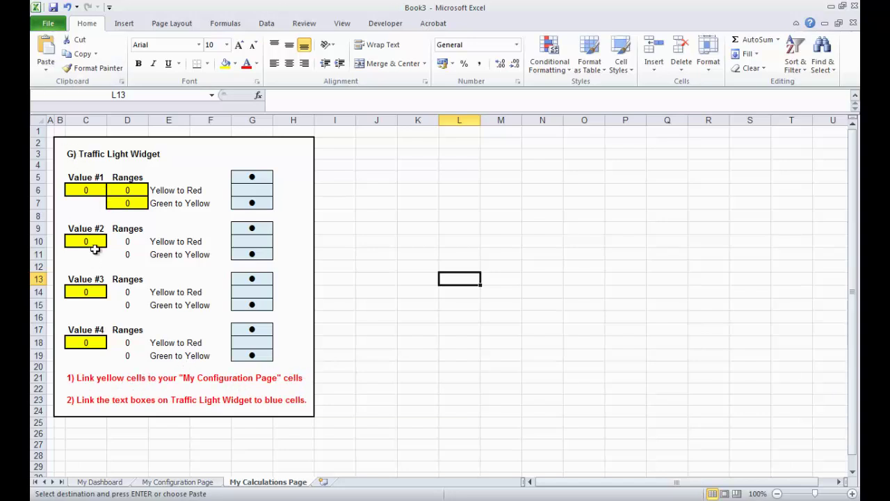
- Link Value #1 (C6) and Value #2 (C10) to the Light #1 and Light #2 values on My Configuration Page
click(87, 191)
key(ctrl+v)
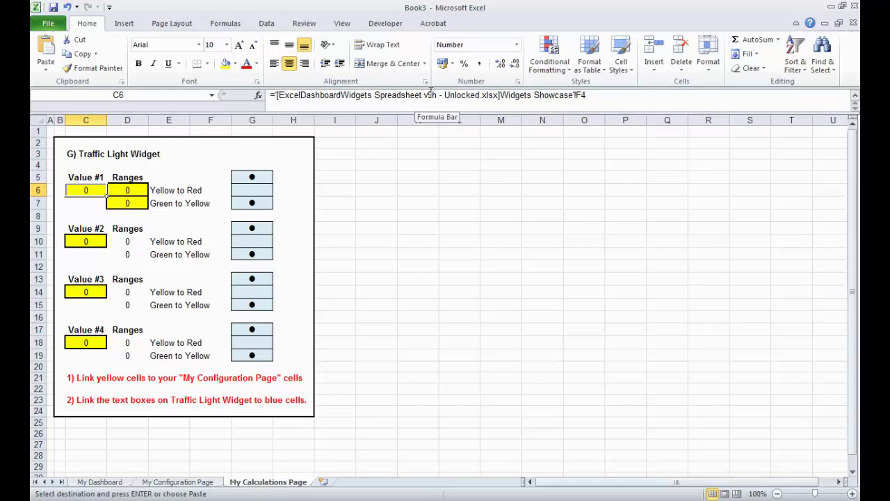
drag(596, 94, 264, 96)
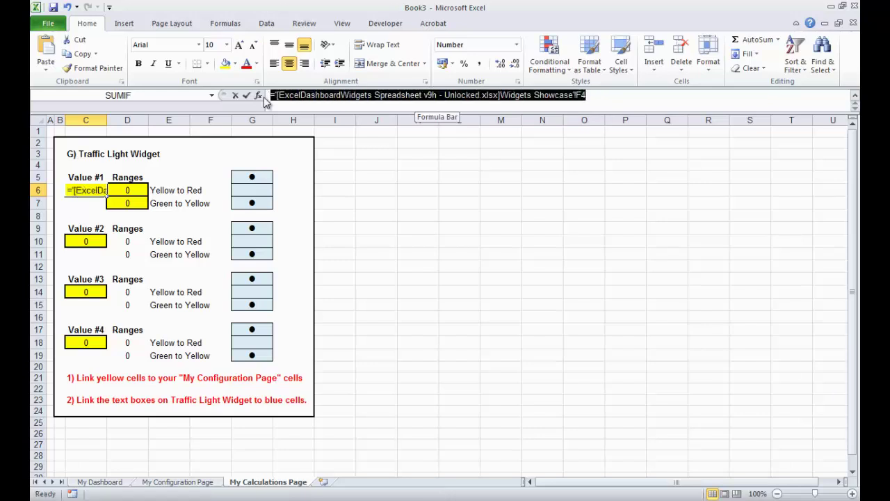
text(=)
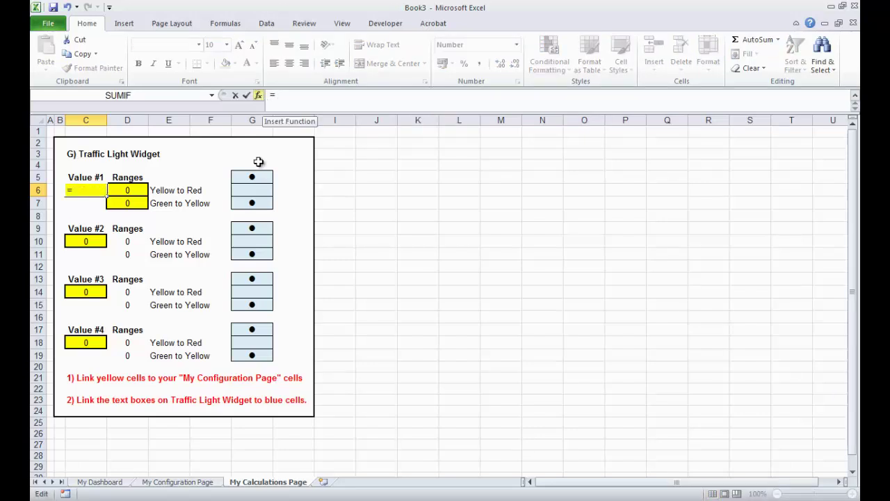
click(185, 484)
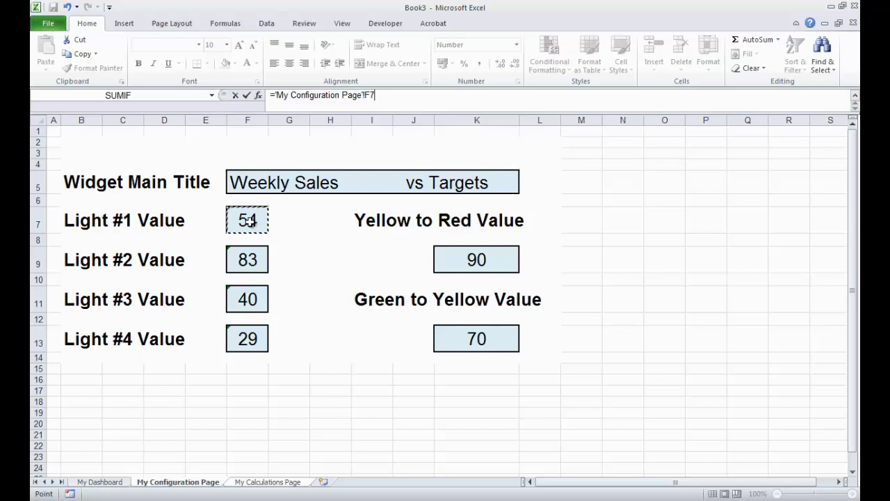
key(Return)
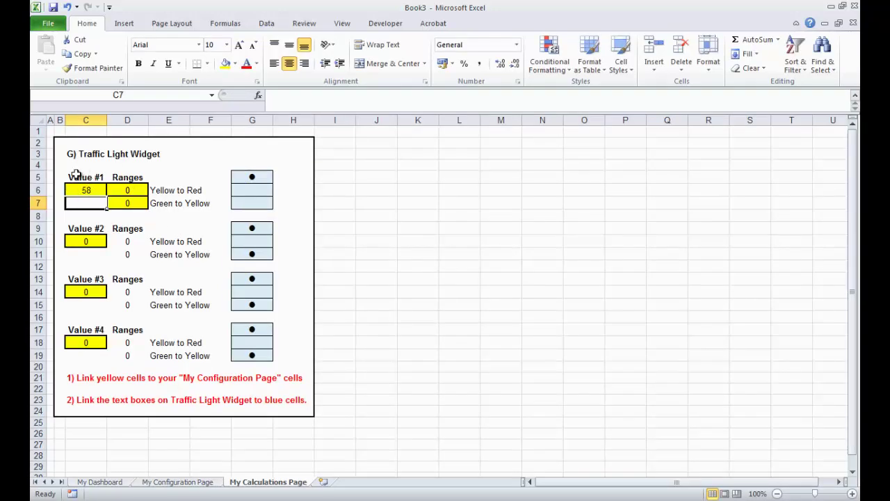
click(86, 239)
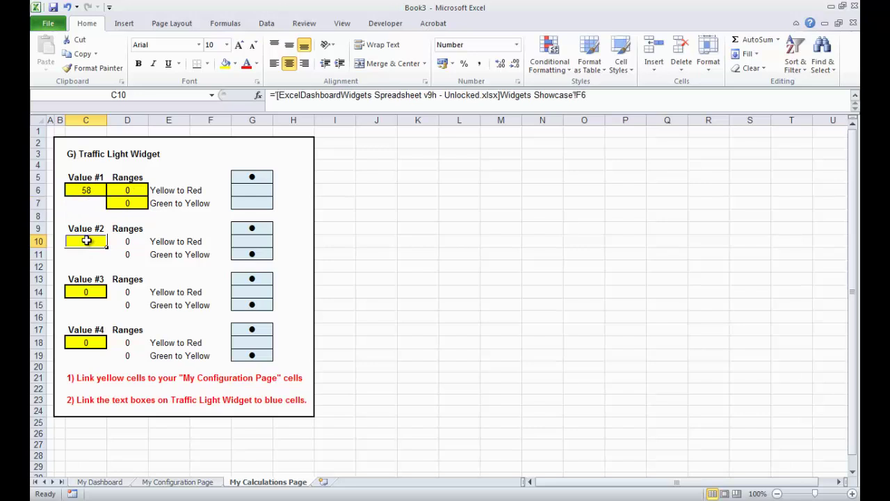
triple_click(602, 95)
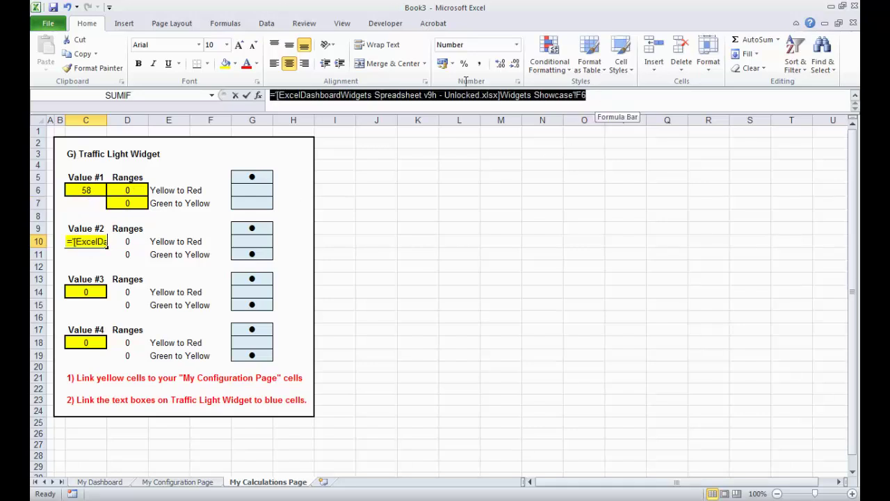
text(=)
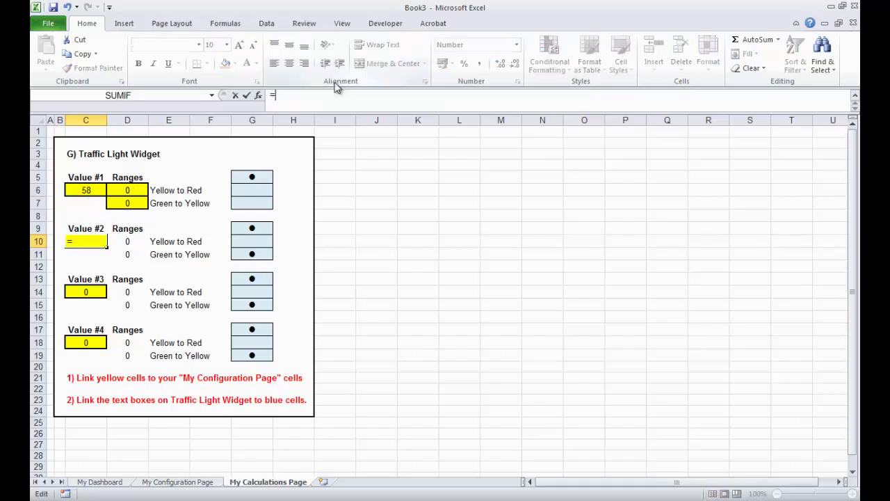
click(185, 479)
click(247, 258)
key(Return)
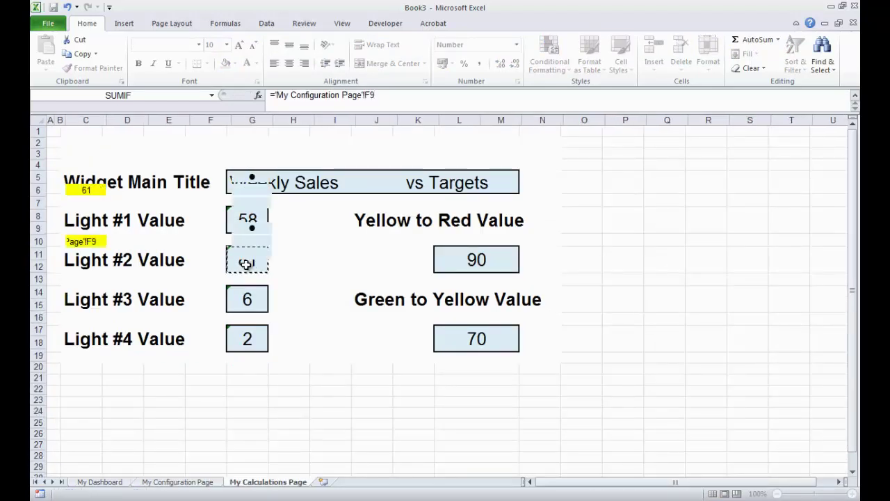
- Link Value #3 (C14) and Value #4 (C18) to the Light #3 and #4 values, showing 95 and 31
click(97, 288)
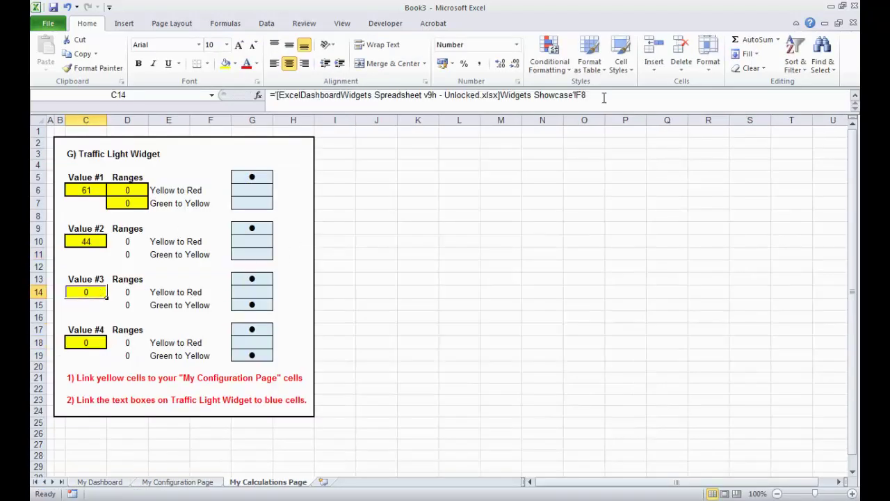
drag(603, 96, 254, 98)
key(BackSpace)
text(=)
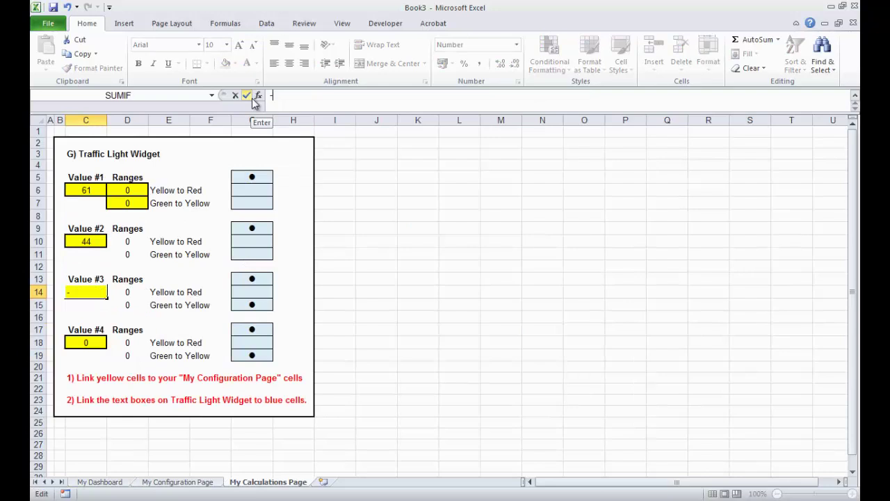
click(177, 482)
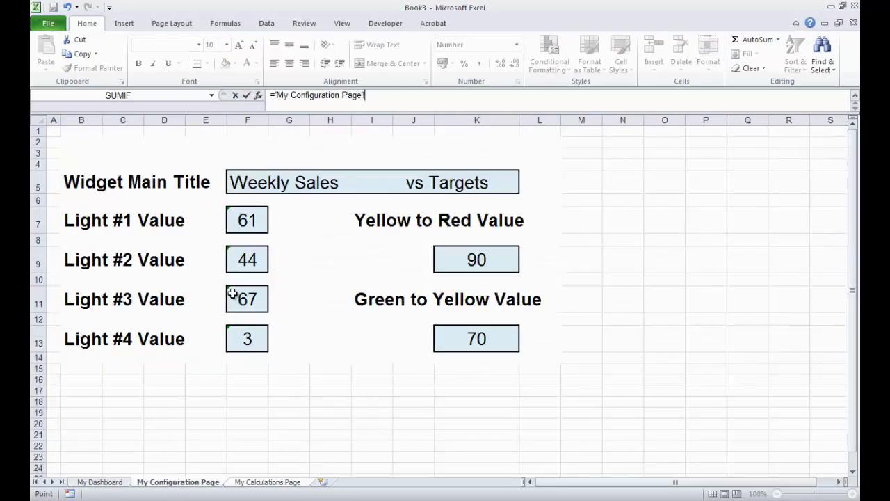
click(242, 298)
key(Return)
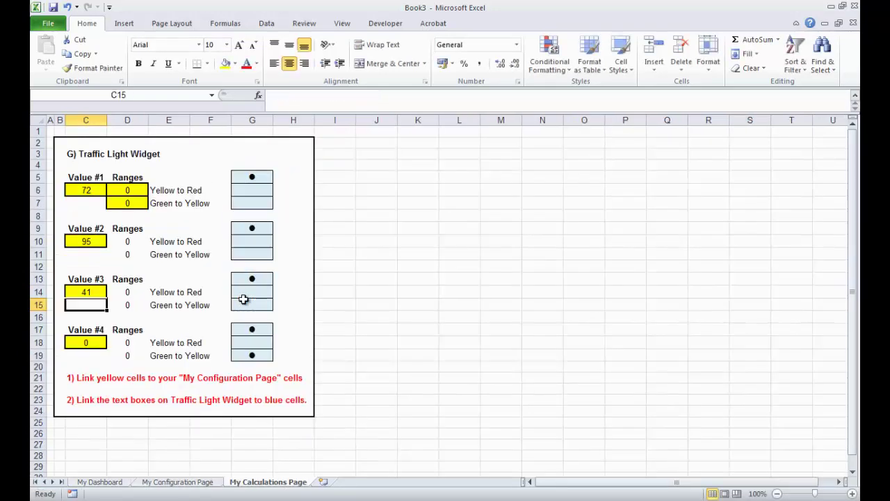
click(88, 342)
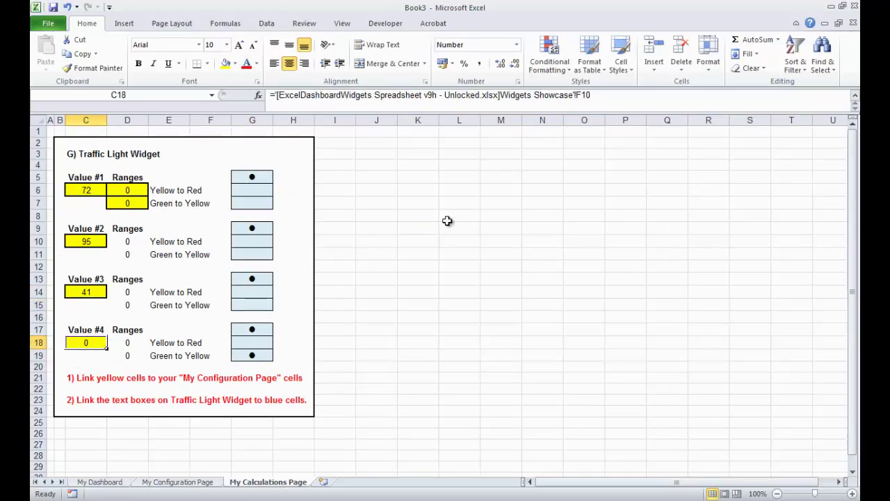
drag(602, 96, 266, 94)
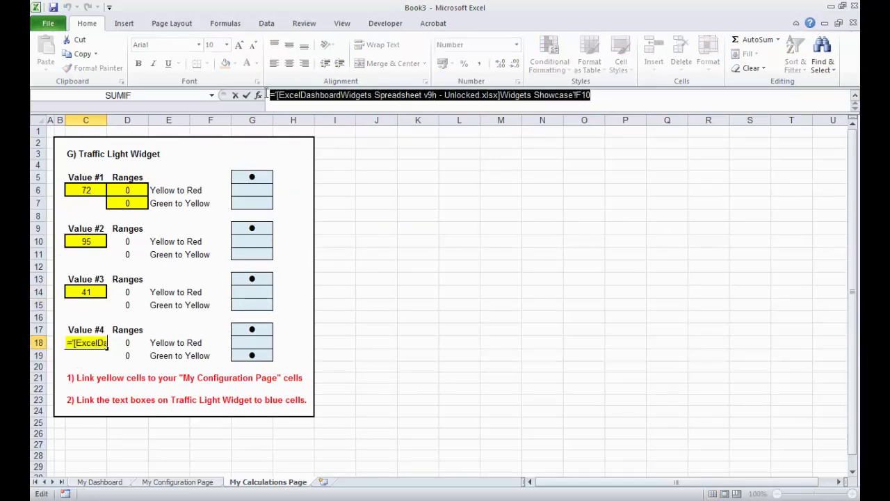
text(=)
click(200, 482)
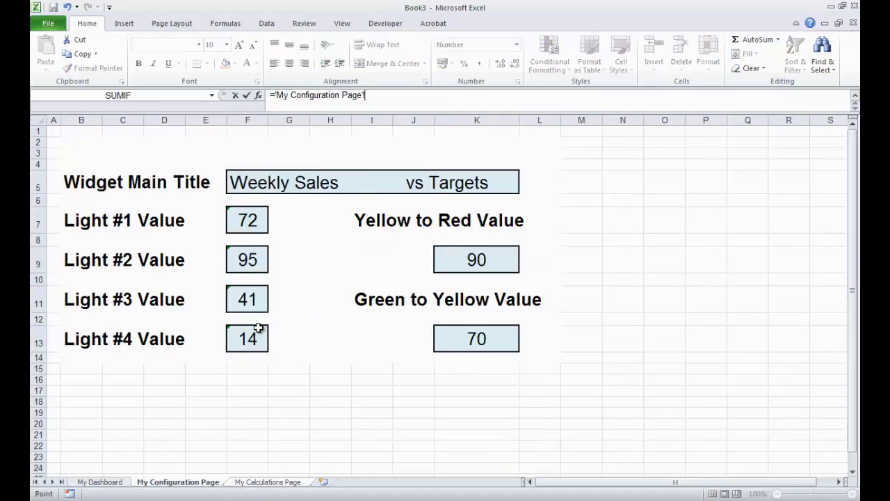
click(249, 338)
key(Return)
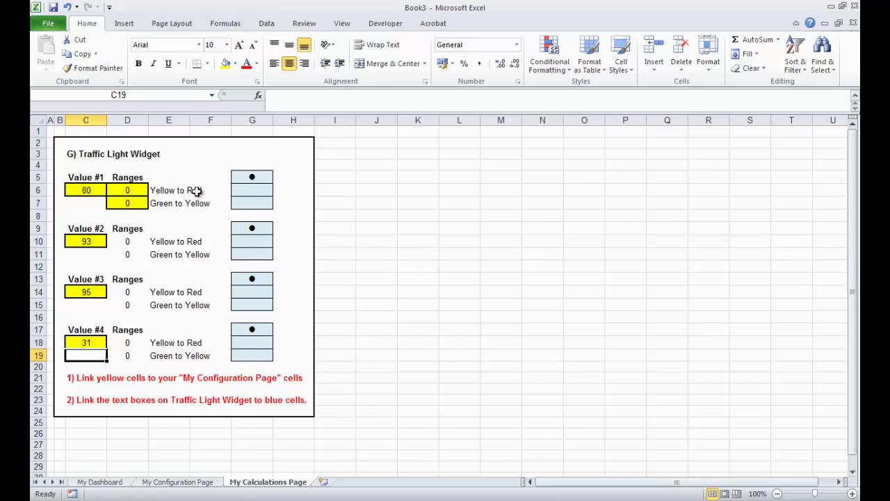
- Link the Green to Yellow range cell to the threshold of 70 on My Configuration Page
click(137, 202)
drag(615, 96, 213, 82)
text(=)
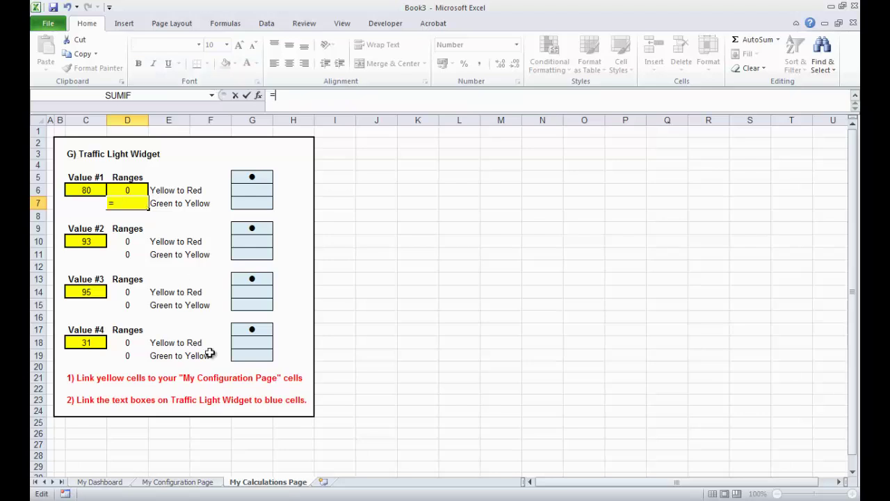
click(194, 482)
click(475, 339)
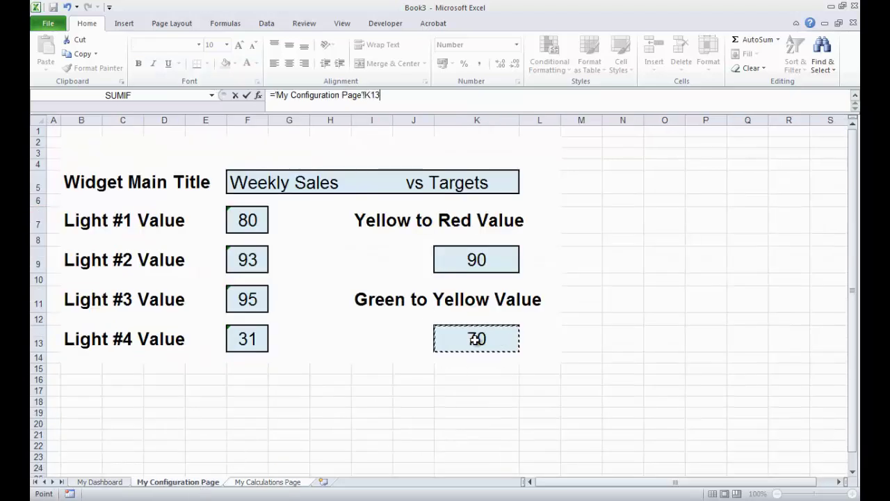
key(Return)
- Link the Yellow to Red range cell to the threshold of 90 on My Configuration Page
click(122, 193)
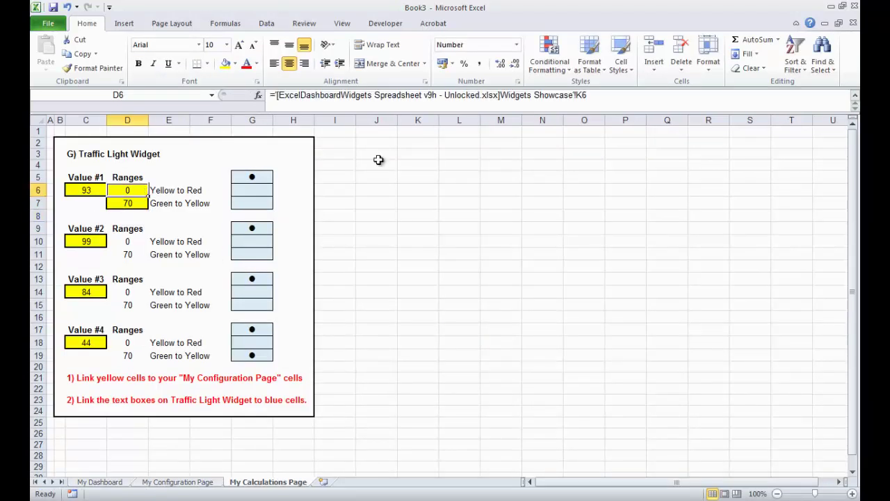
drag(586, 94, 271, 95)
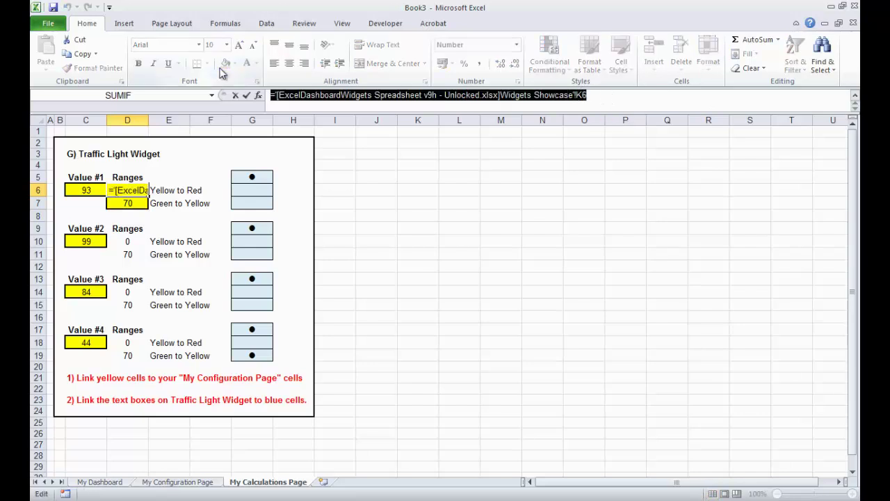
text(=)
click(177, 481)
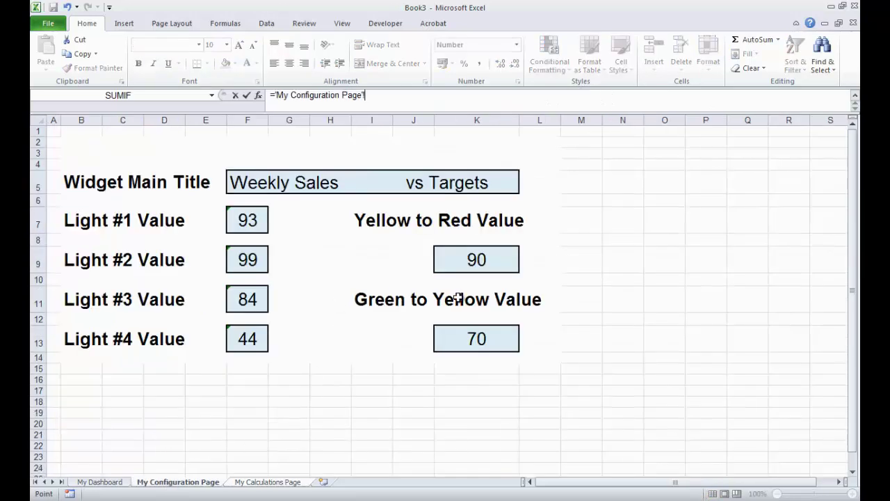
click(478, 259)
key(Return)
click(459, 278)
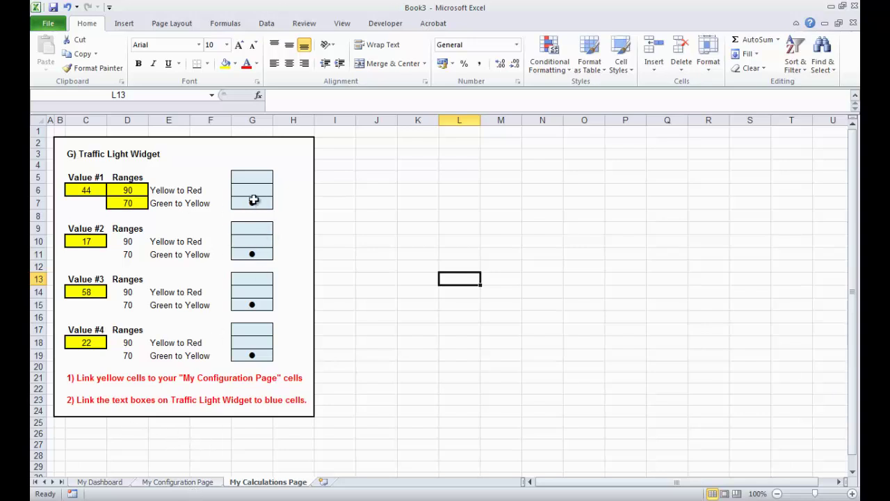
- Set the Light #2 value to 77 and check the lights on My Calculations Page
click(339, 201)
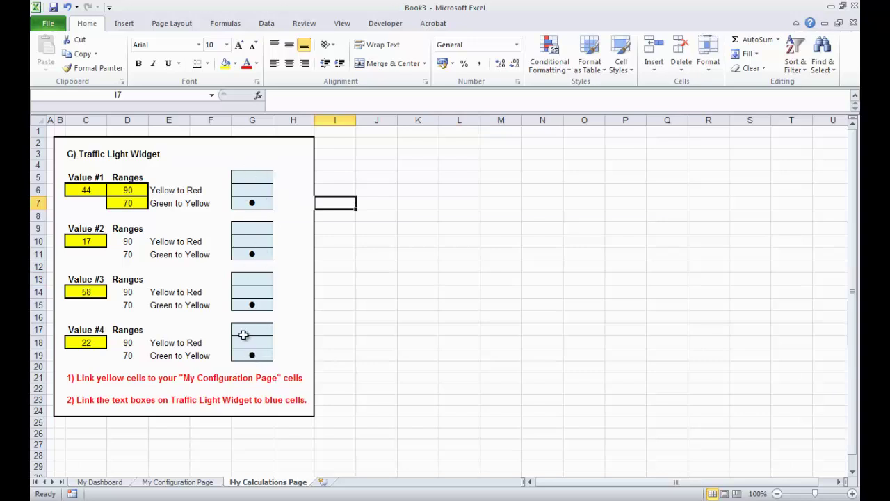
click(410, 319)
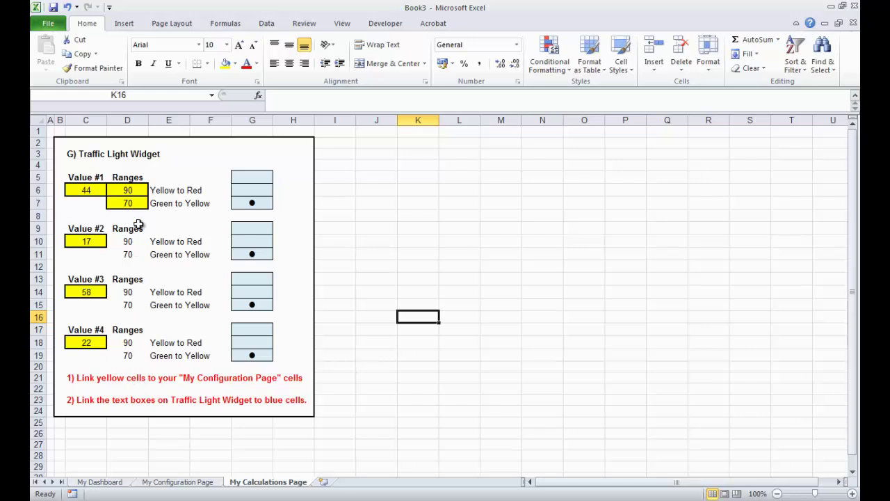
click(196, 482)
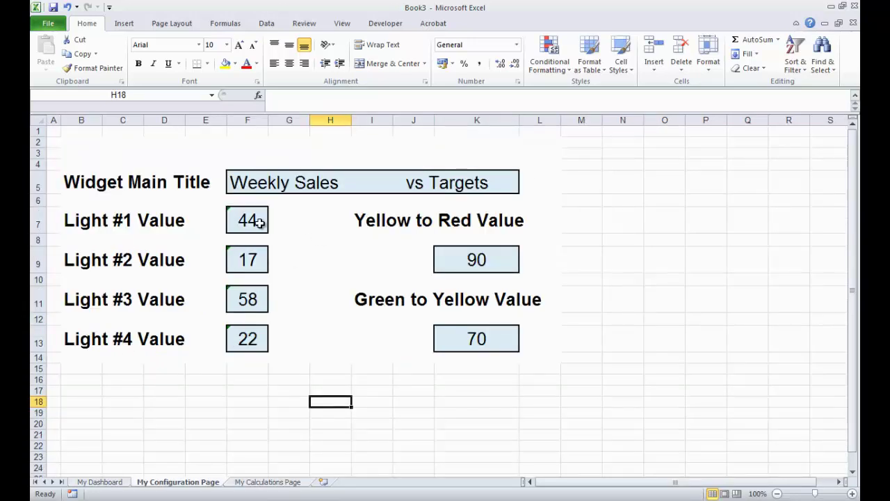
click(245, 258)
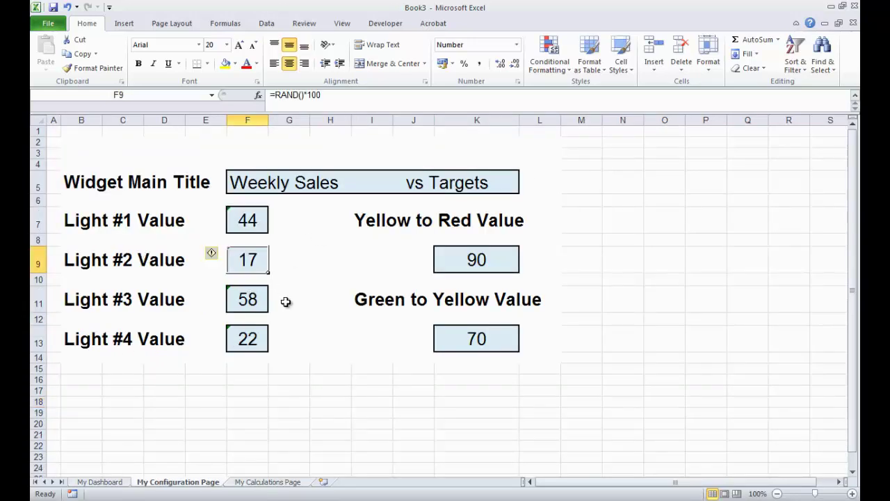
text(77)
key(Return)
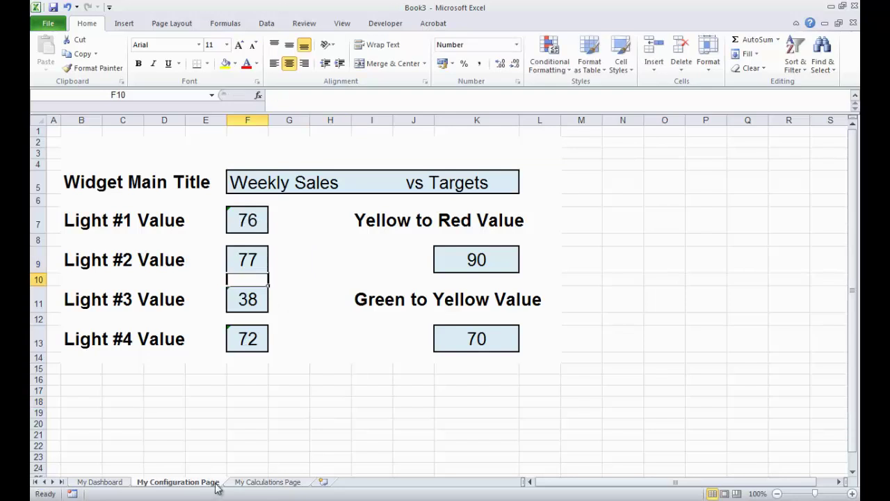
click(268, 482)
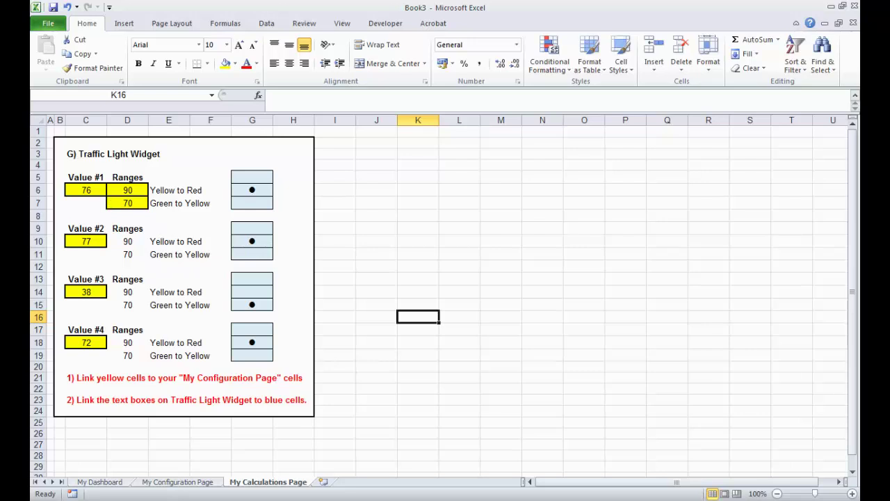
- Change the Light #2 value to 95 and recheck the lights on My Calculations Page
click(200, 484)
click(257, 259)
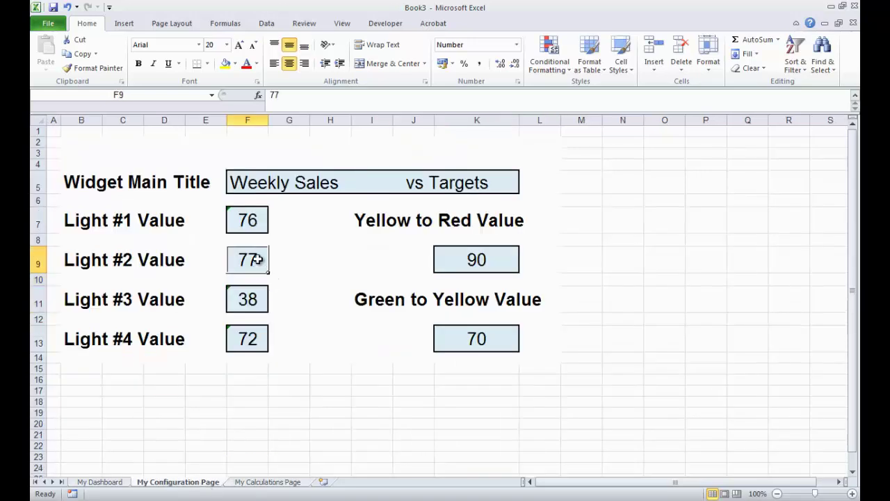
text(95)
key(Return)
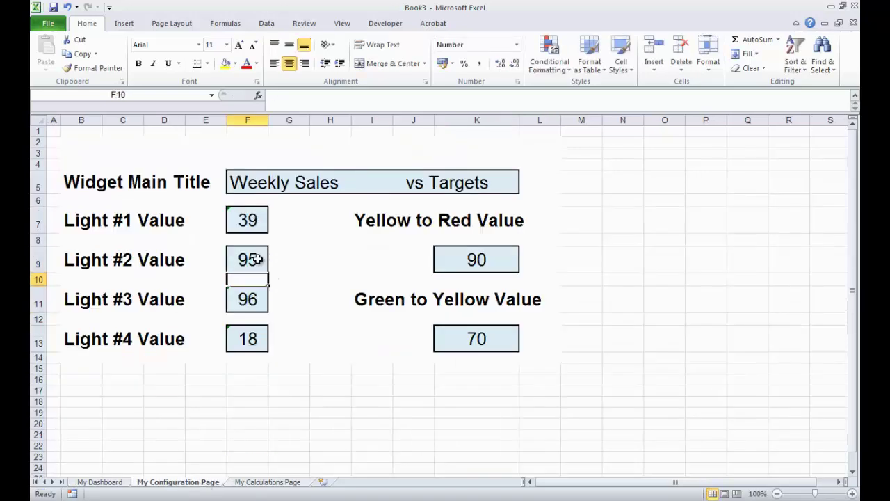
click(267, 481)
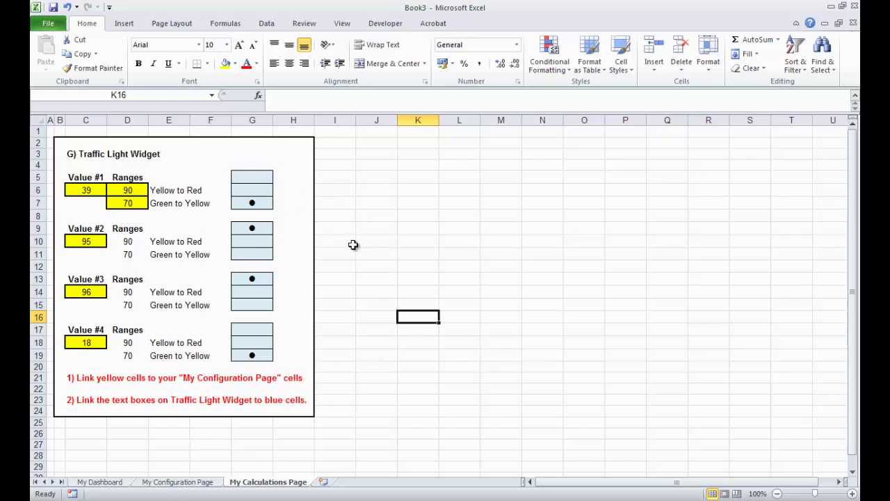
- Regenerate the Widgets Showcase random data twice with F9 and view the My Dashboard traffic lights
click(102, 482)
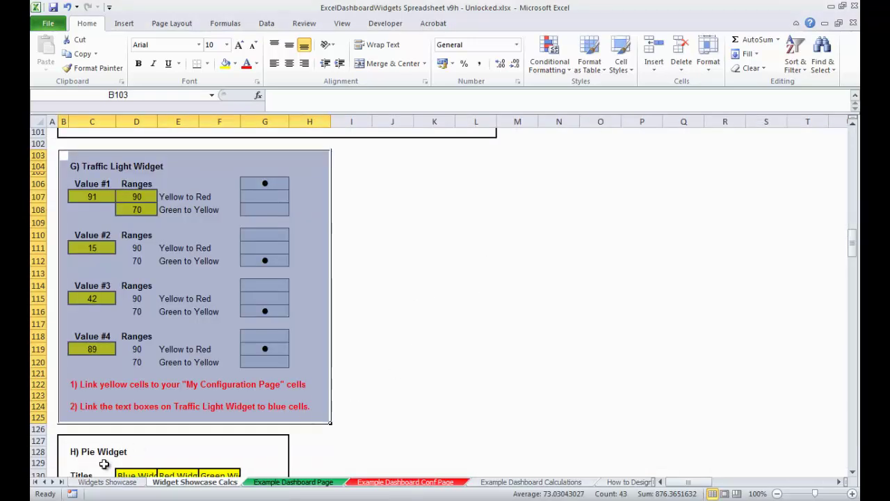
click(108, 482)
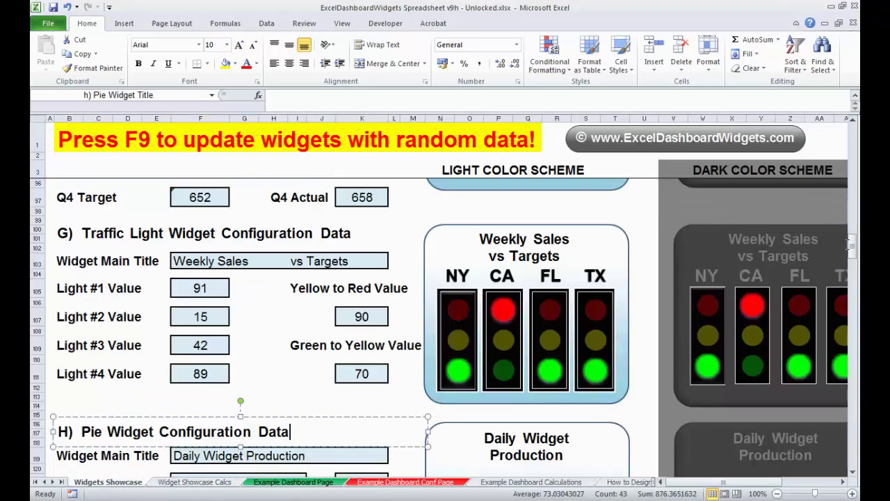
drag(859, 218, 858, 131)
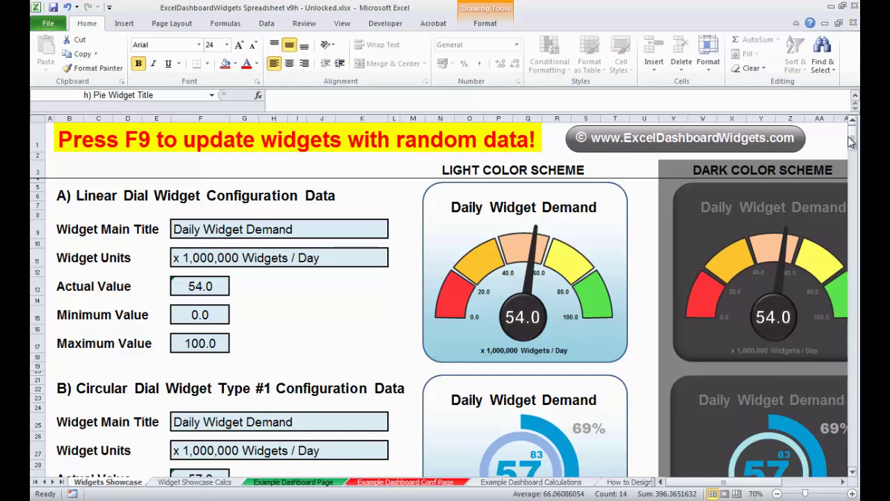
drag(850, 141, 856, 180)
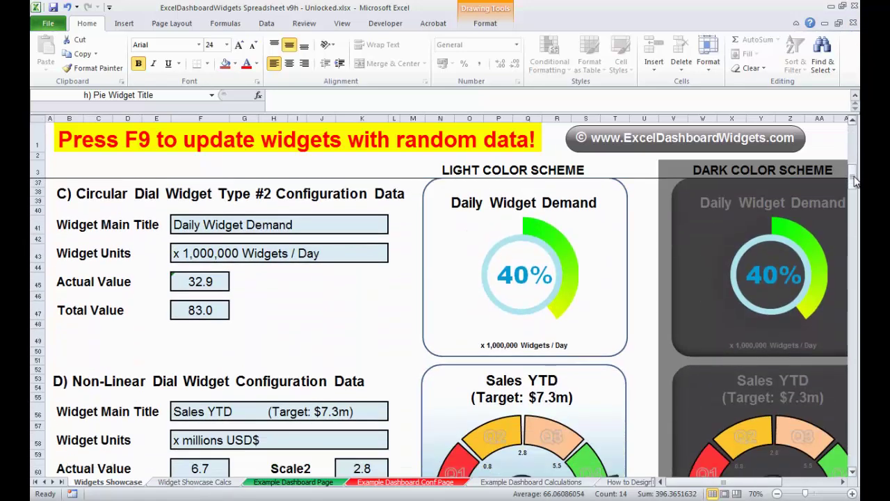
key(F9)
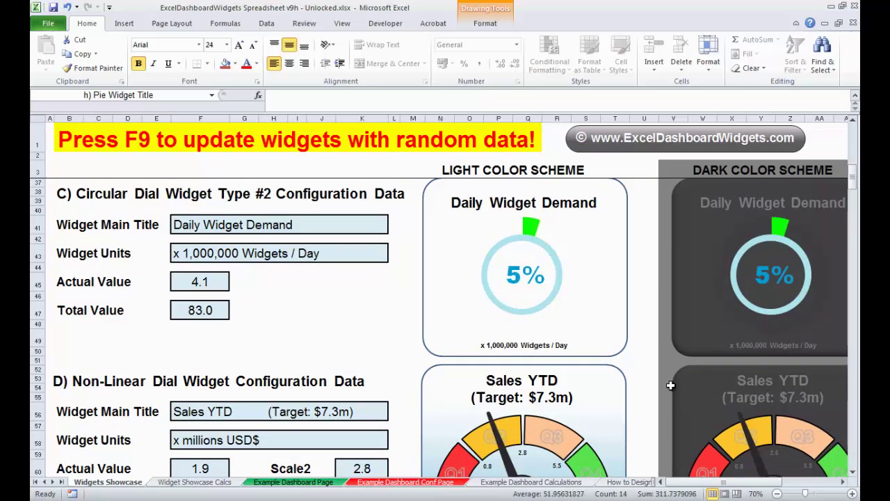
key(F9)
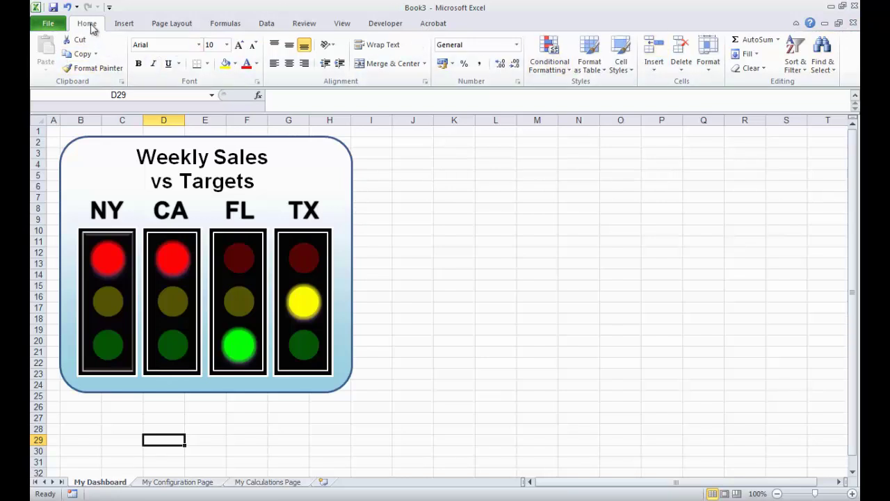
- Open the Selection Pane, collapse the four Traffic Light groups, and select the whole widget group
click(828, 65)
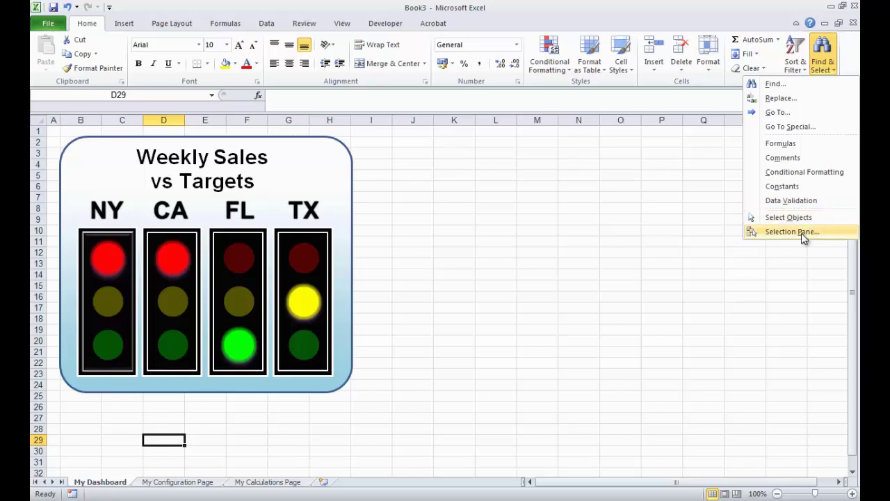
click(784, 233)
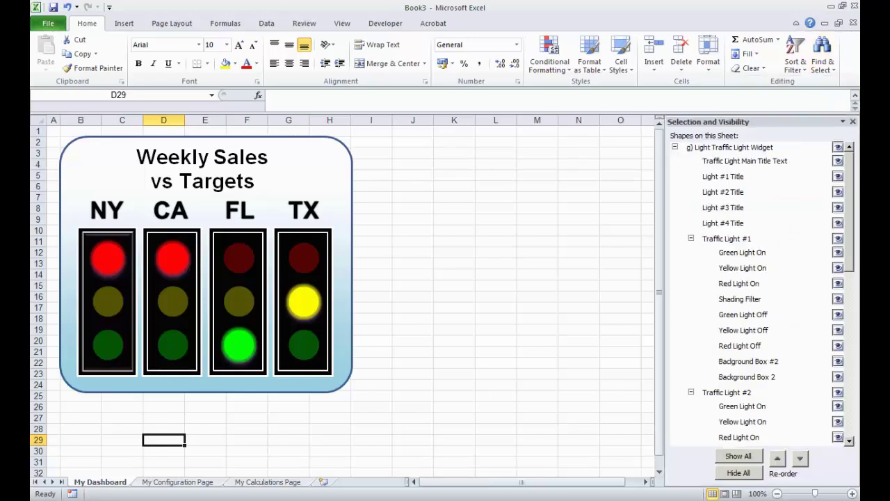
click(691, 239)
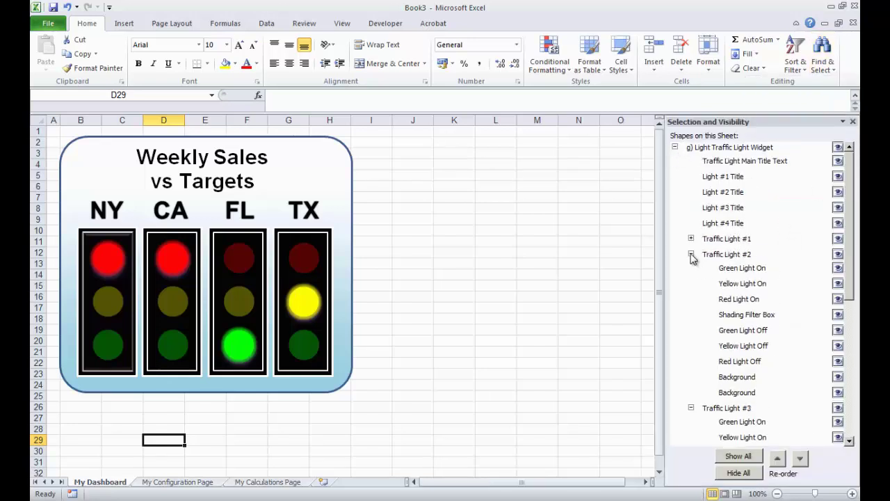
click(692, 255)
click(691, 270)
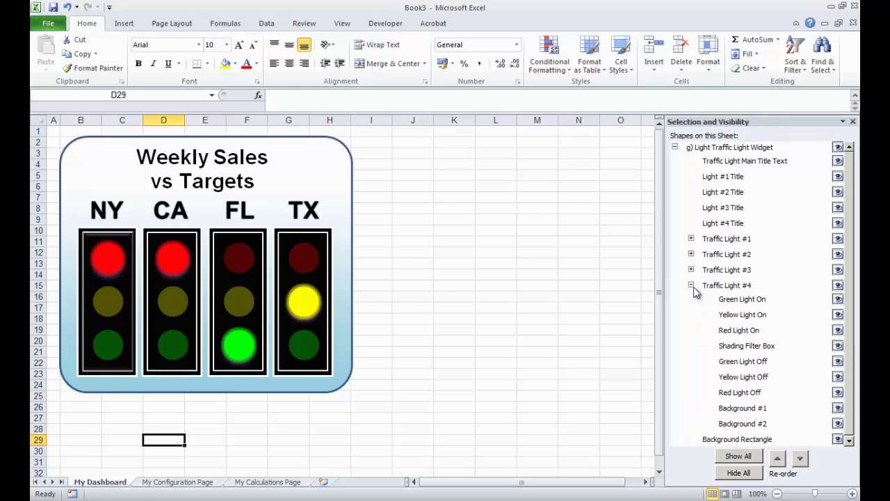
click(691, 286)
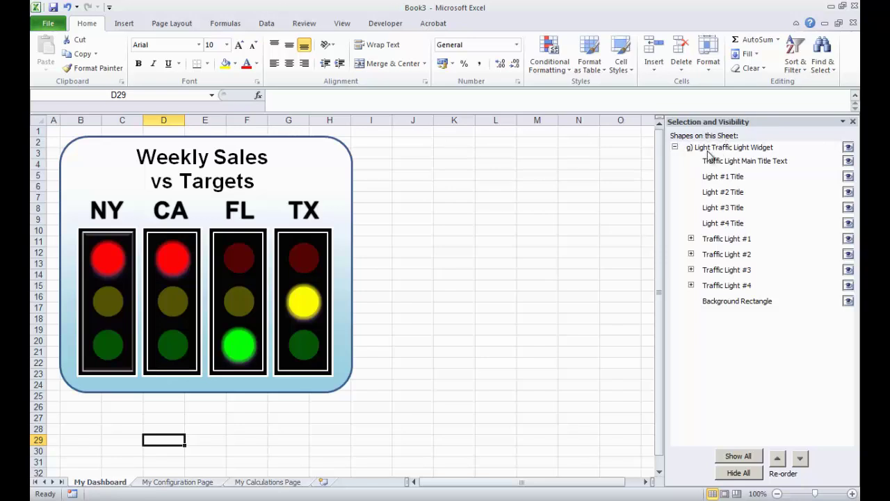
click(676, 148)
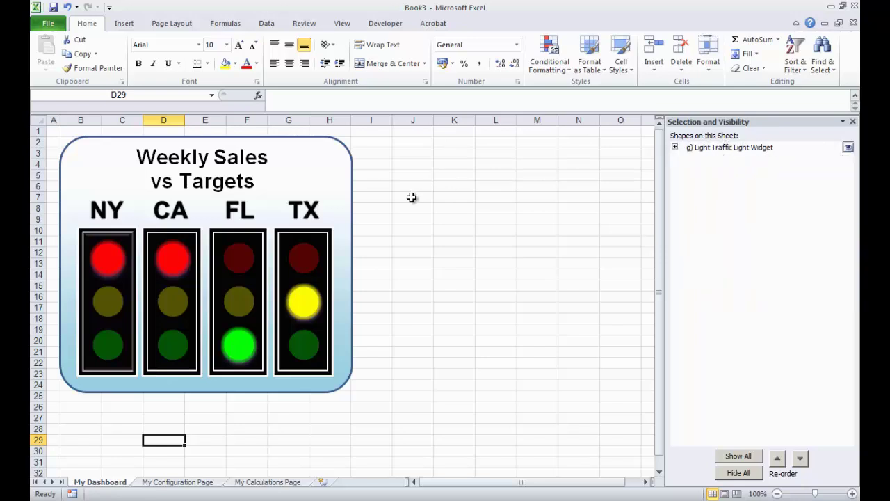
click(732, 149)
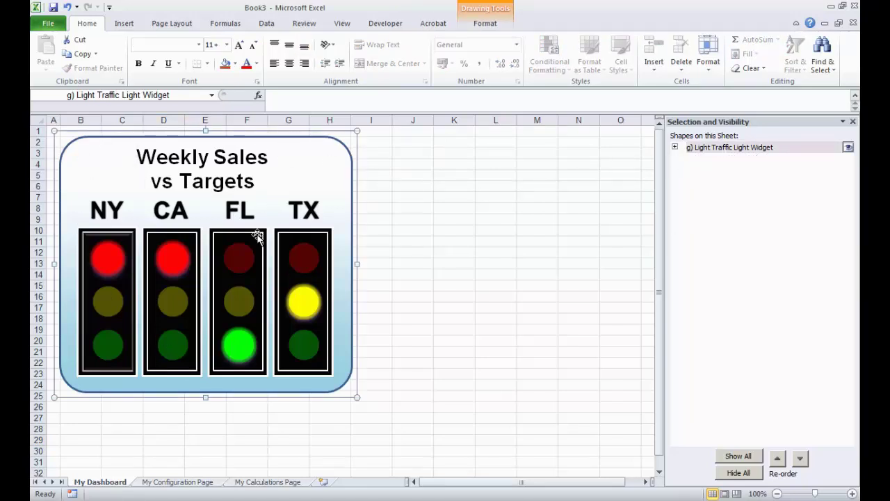
click(675, 147)
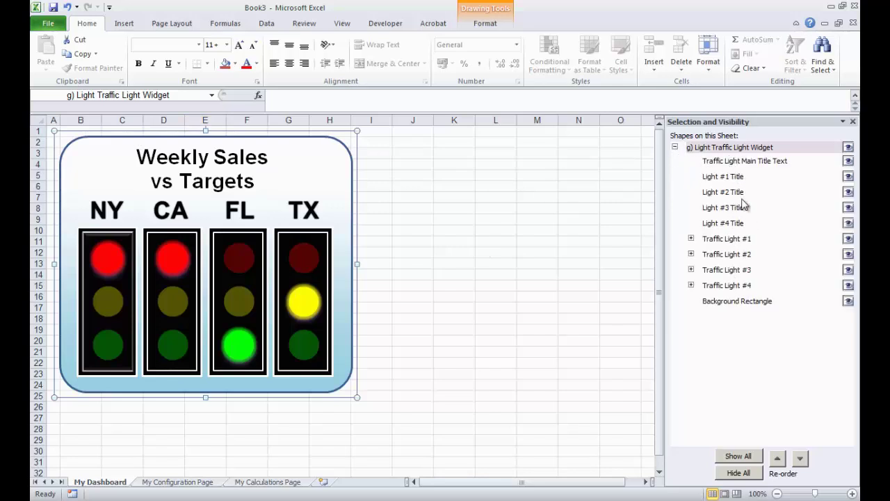
- Identify the Weekly Sales vs Targets title, NY, CA, FL, TX titles and the background rectangle
click(738, 163)
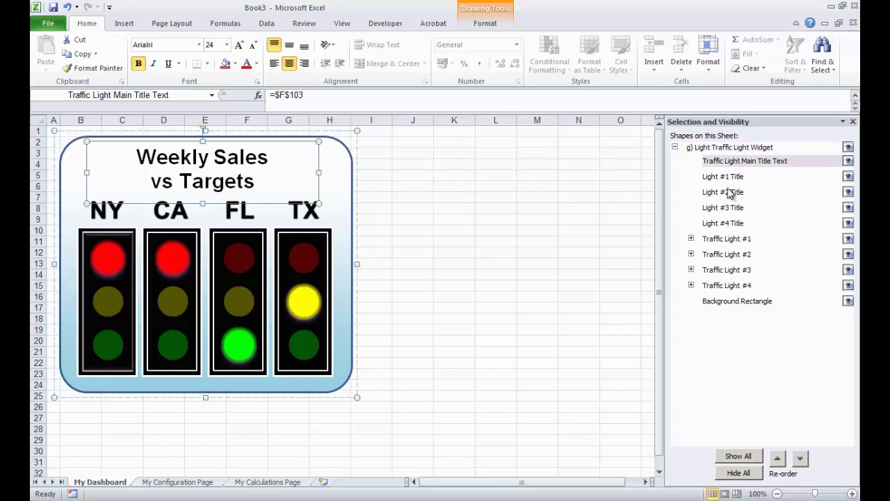
click(730, 178)
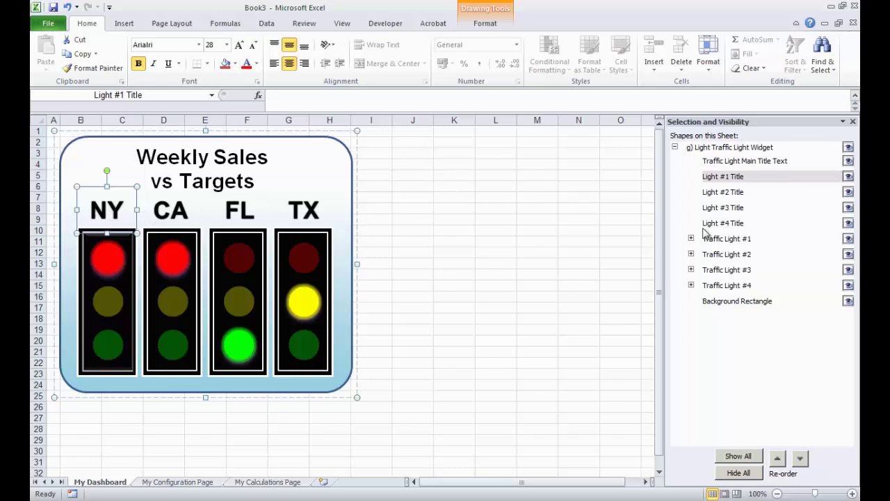
click(727, 196)
click(732, 208)
click(729, 223)
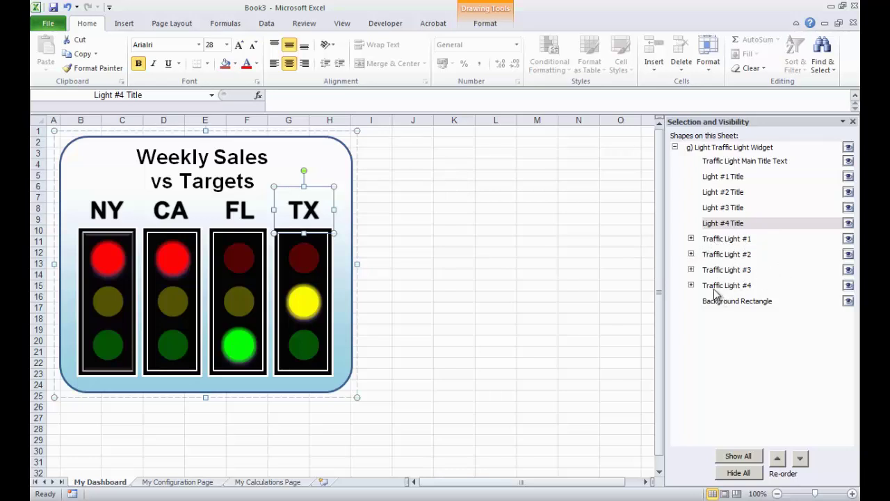
click(738, 303)
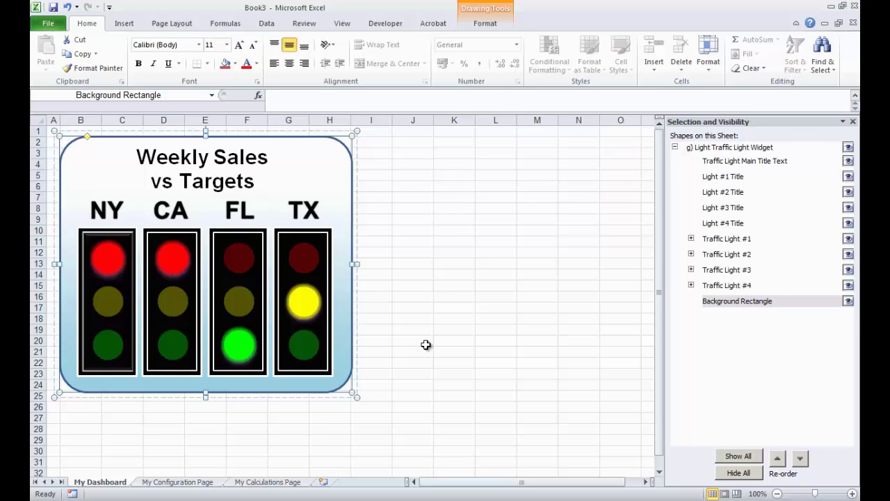
- Bring the Background Rectangle forward above Traffic Lights #4 and #3
click(729, 301)
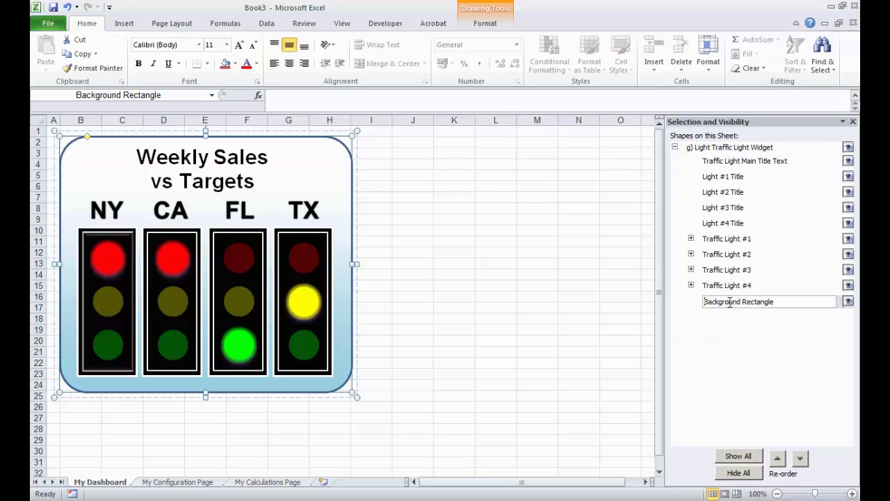
click(592, 330)
click(739, 302)
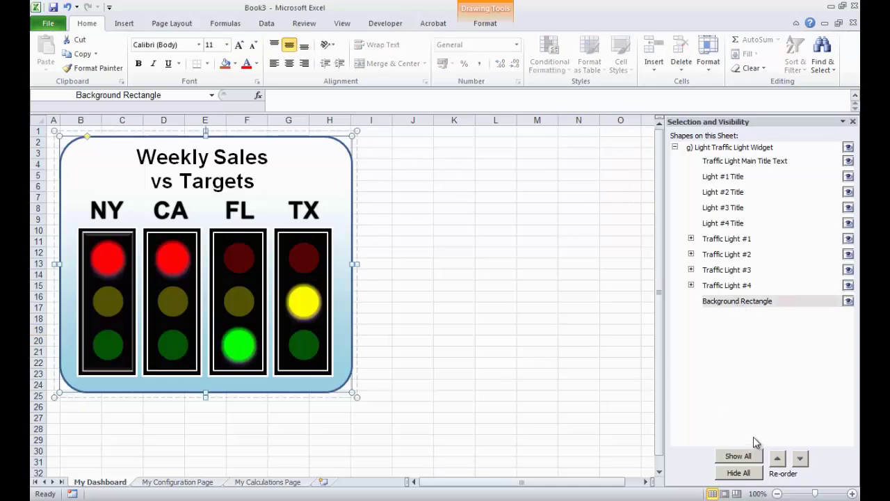
click(777, 459)
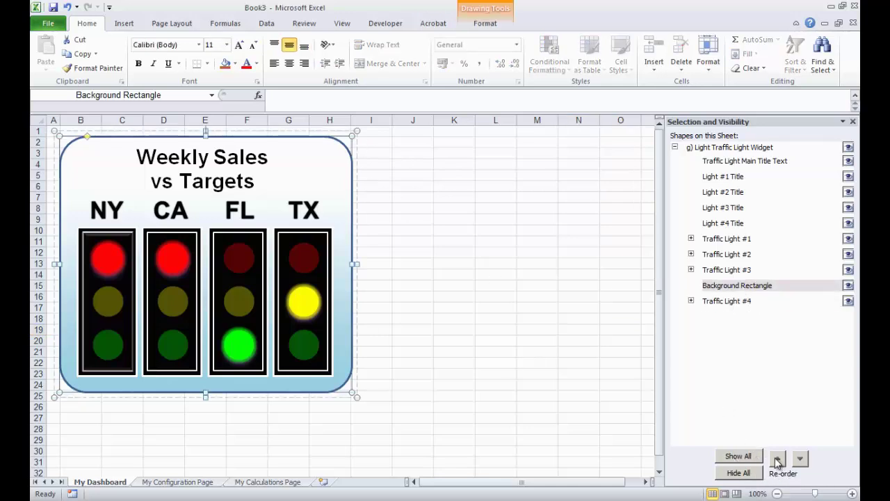
click(777, 460)
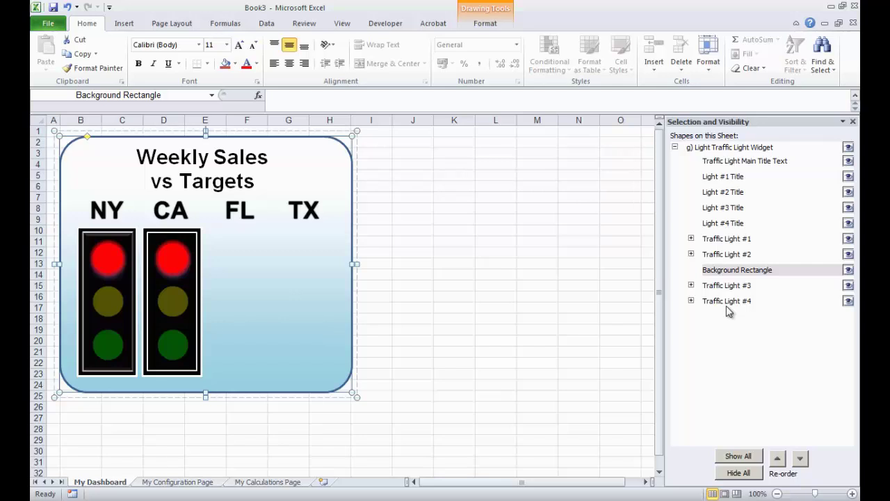
- Send the Background Rectangle behind all four lights again and expand Traffic Light #1's parts
click(801, 461)
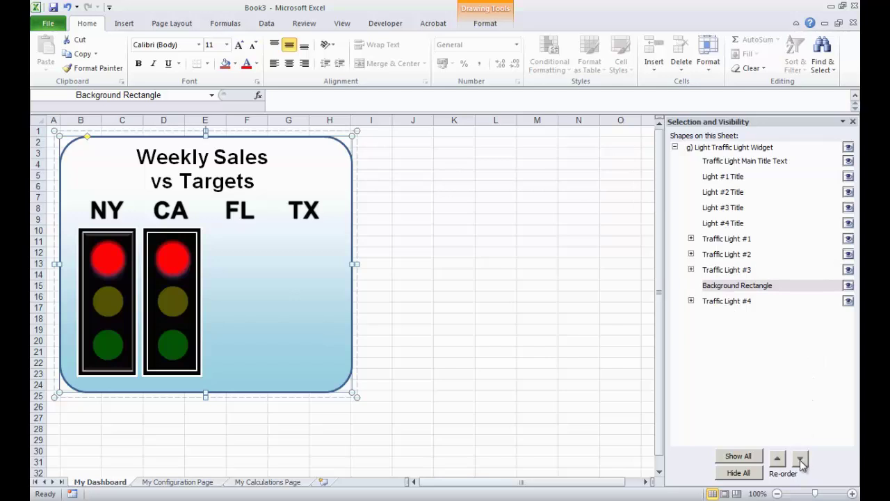
click(801, 460)
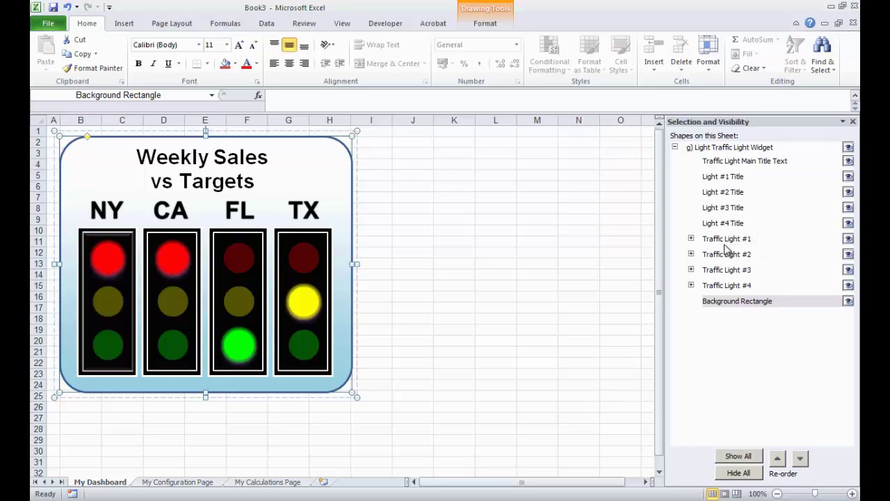
click(691, 239)
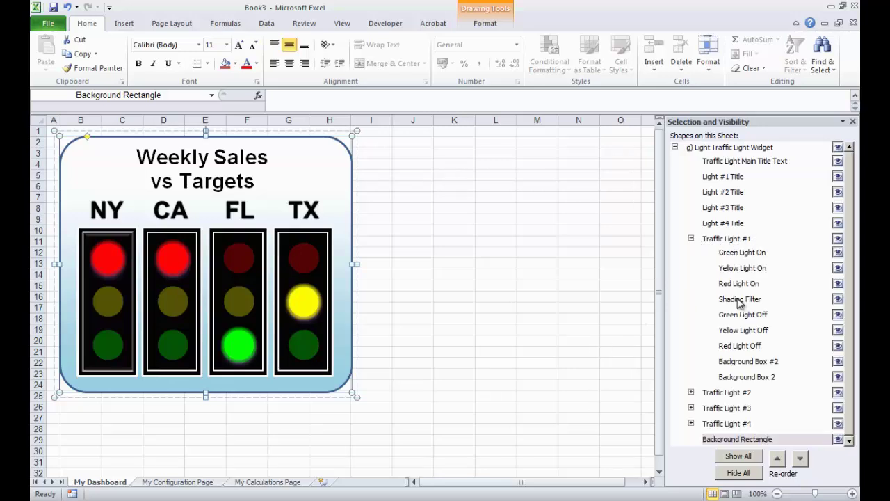
click(741, 253)
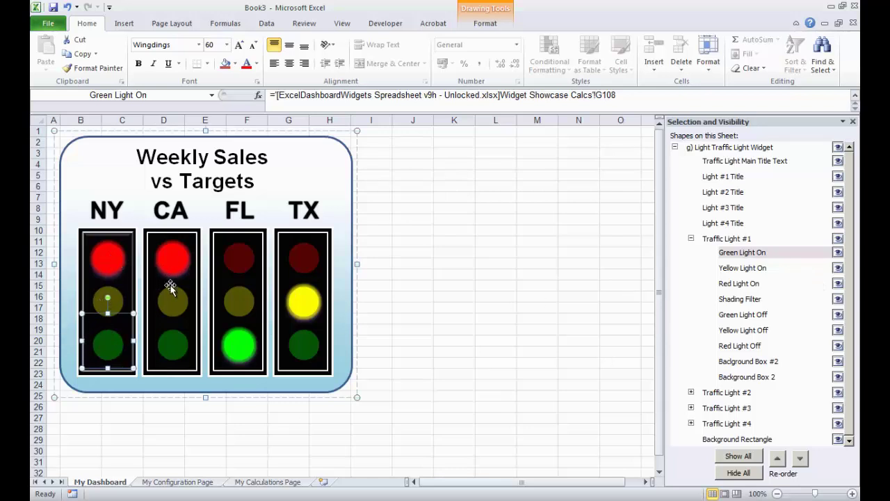
click(745, 269)
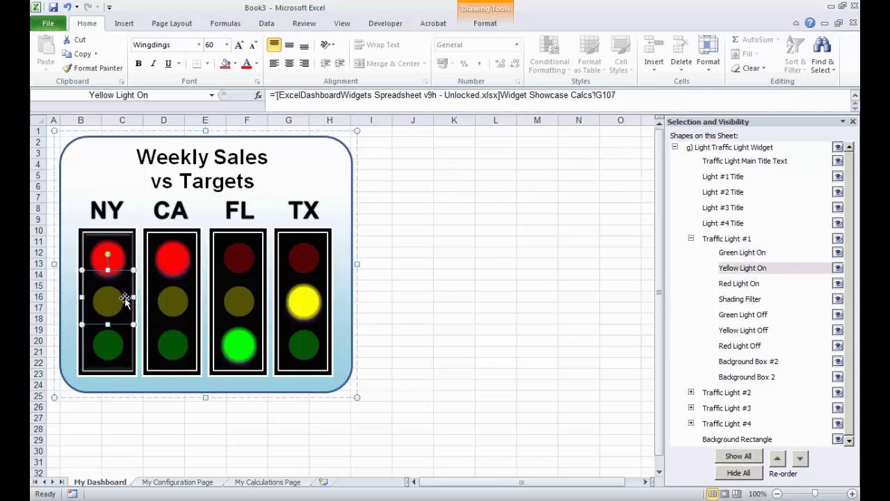
click(739, 286)
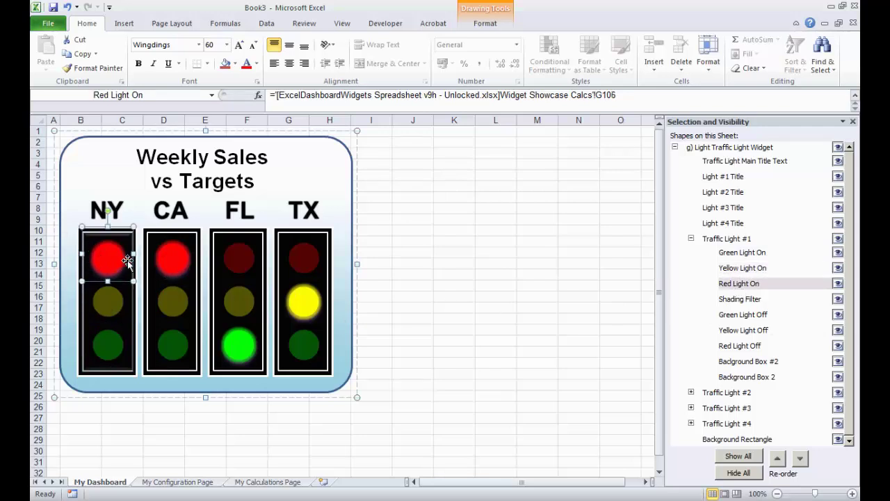
click(753, 303)
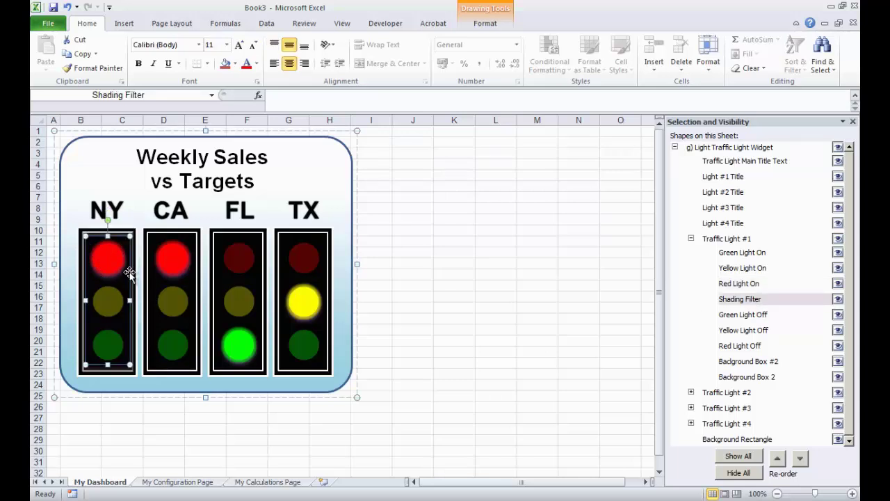
click(753, 255)
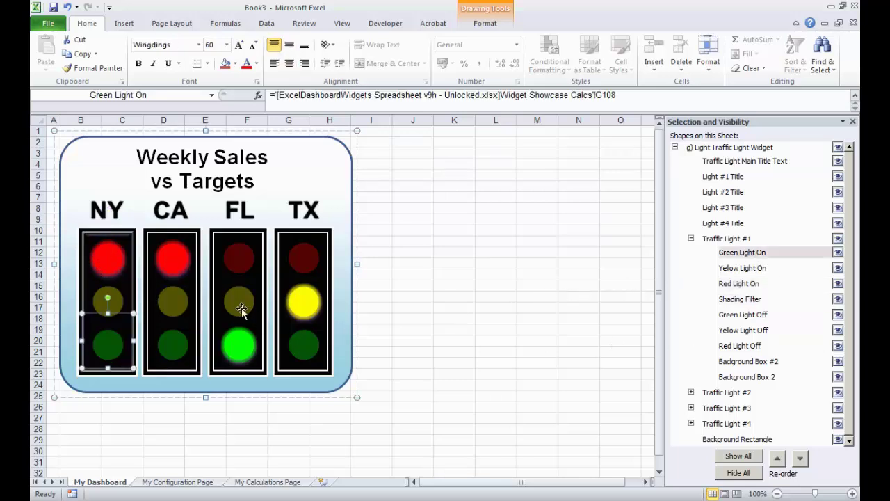
click(746, 284)
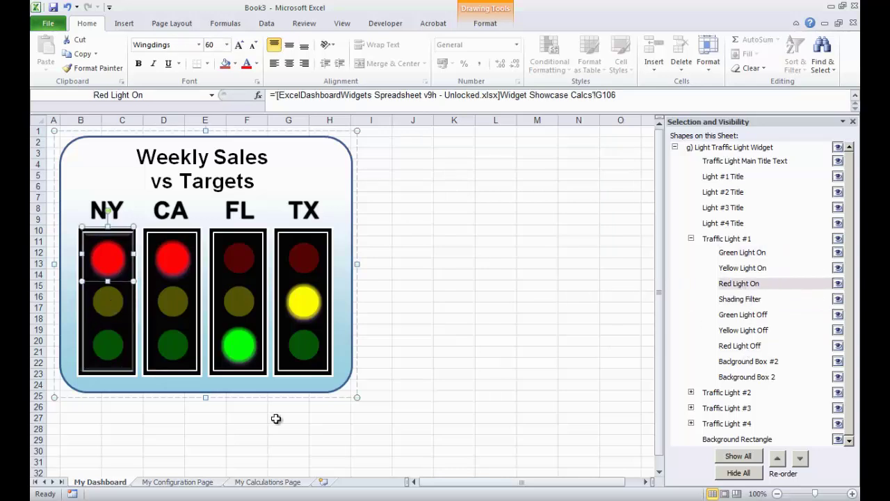
- Pull NY's lit red lamp out beside the widget and move the shading filter off NY
drag(123, 228, 477, 187)
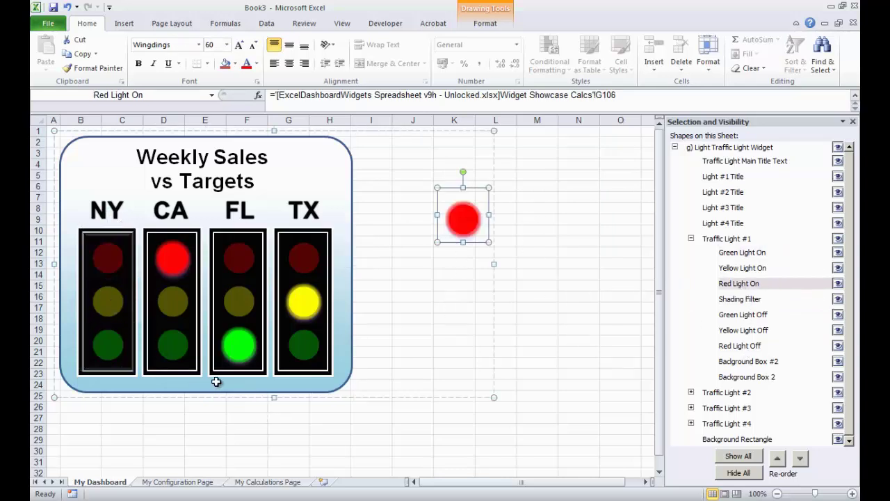
click(748, 300)
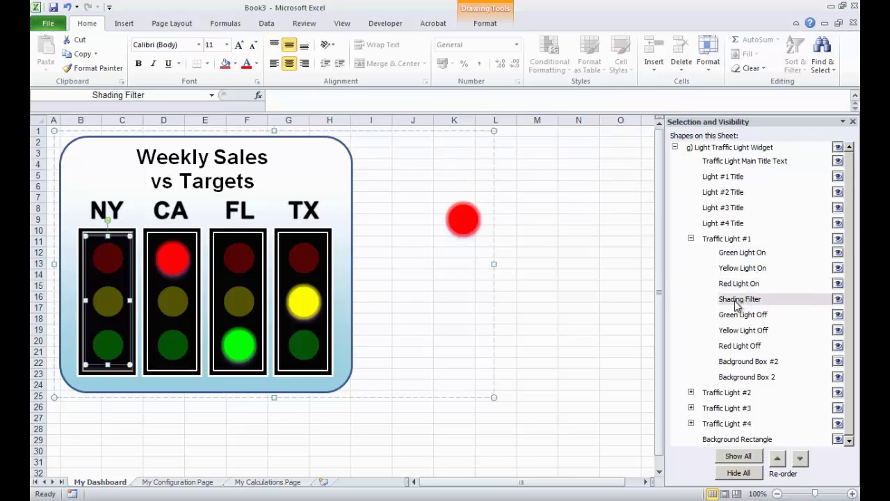
mouse_move(109, 278)
mouse_down()
mouse_move(480, 265)
mouse_move(479, 232)
mouse_move(455, 224)
mouse_move(438, 239)
mouse_up()
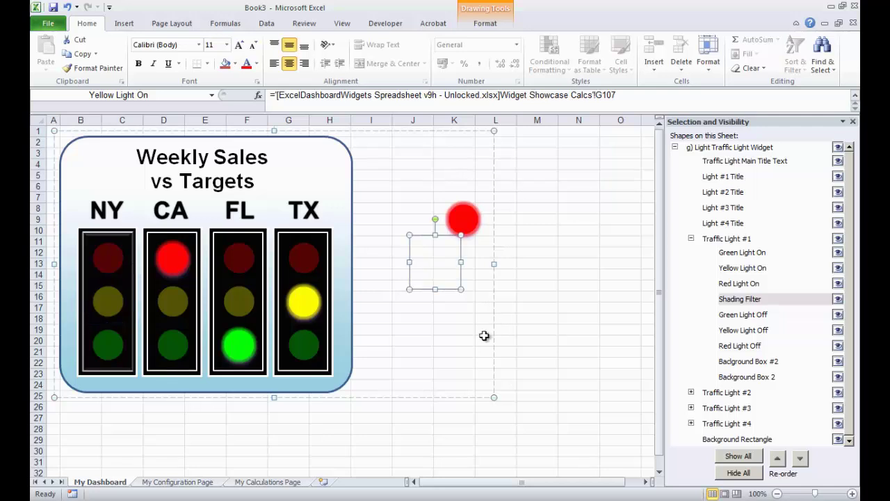
click(740, 299)
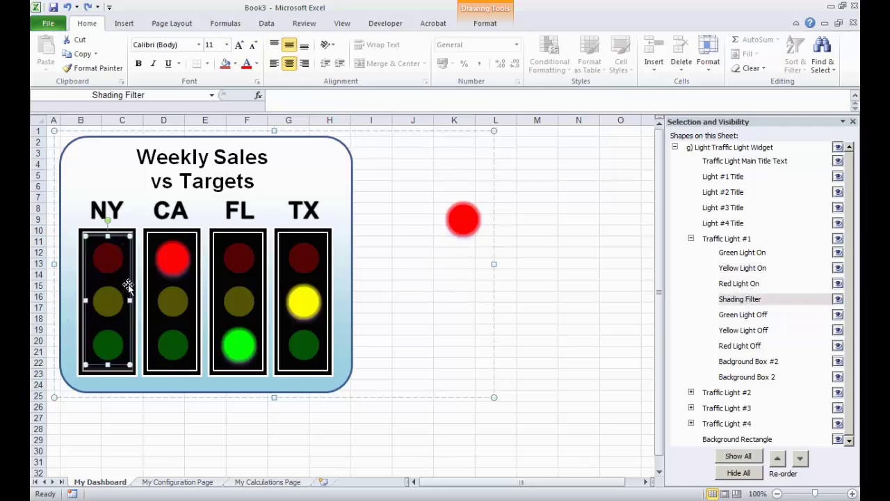
drag(127, 280, 118, 264)
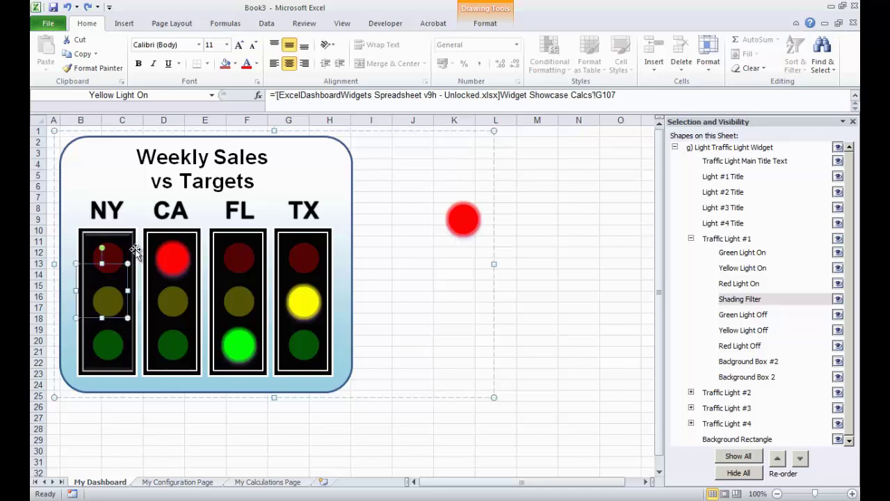
click(740, 300)
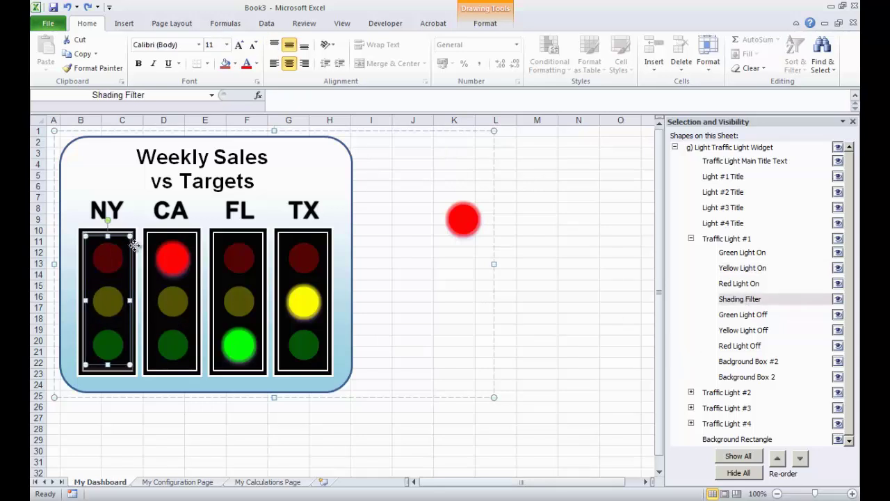
mouse_move(135, 244)
mouse_down()
mouse_move(480, 214)
mouse_move(463, 218)
mouse_move(471, 221)
mouse_up()
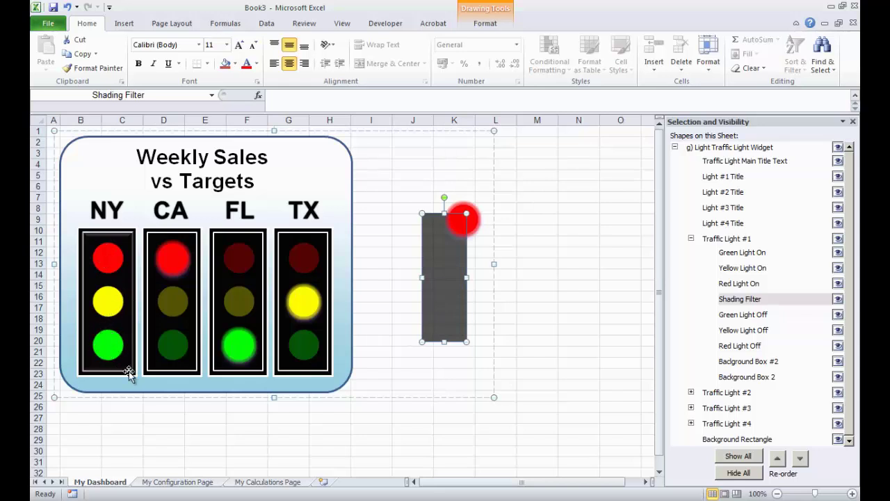
- Realign the shading filter over NY and drop the red lit lamp into NY's top slot
mouse_move(436, 336)
mouse_down()
mouse_move(167, 343)
mouse_move(100, 353)
mouse_up()
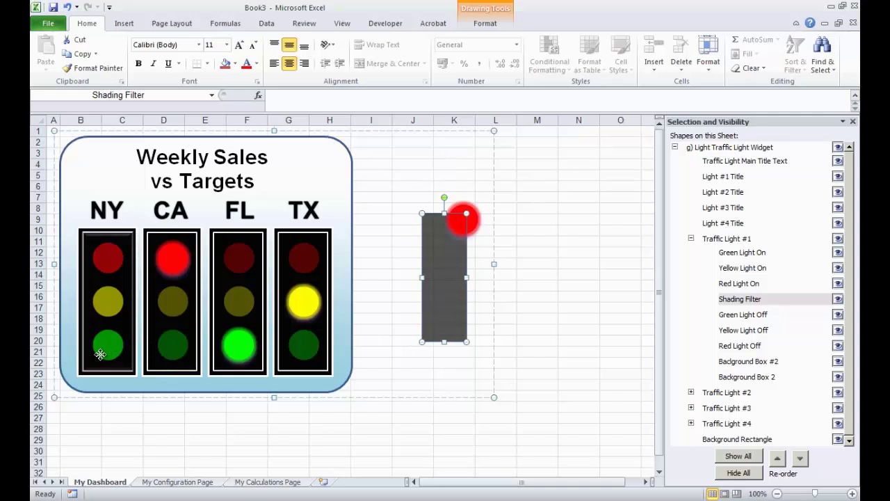
drag(102, 353, 100, 355)
drag(100, 355, 101, 355)
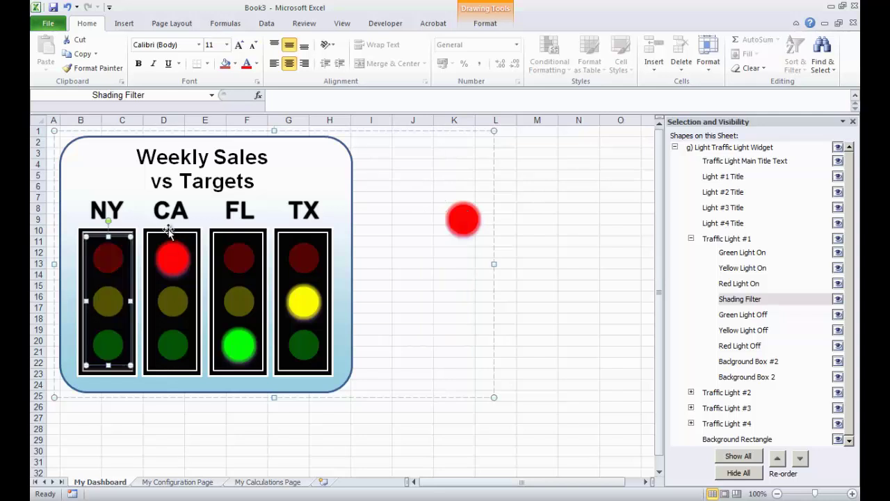
click(467, 221)
drag(477, 188, 124, 234)
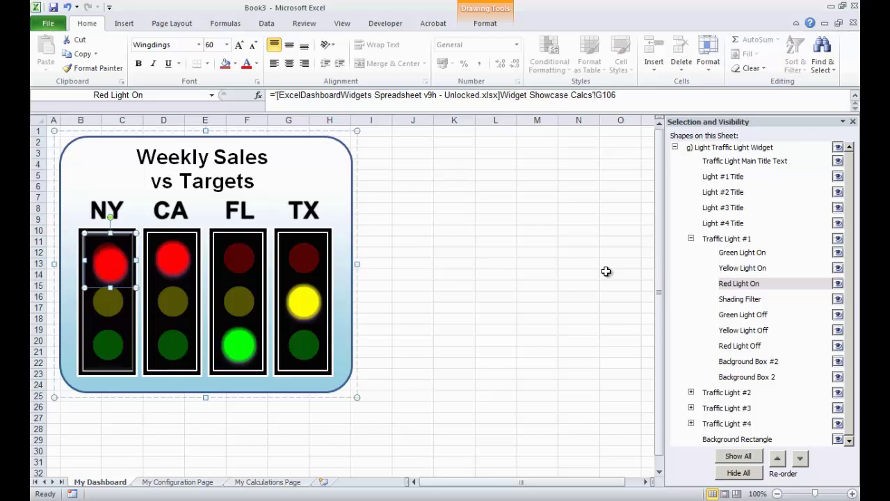
click(569, 292)
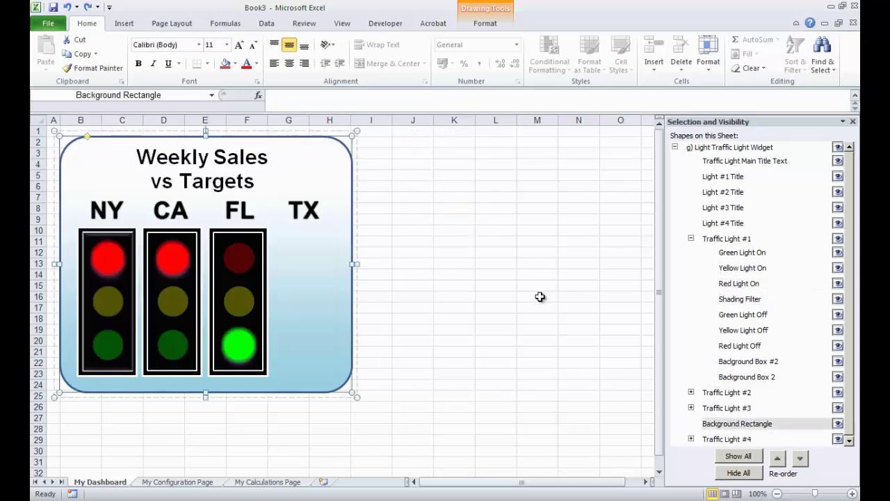
click(540, 297)
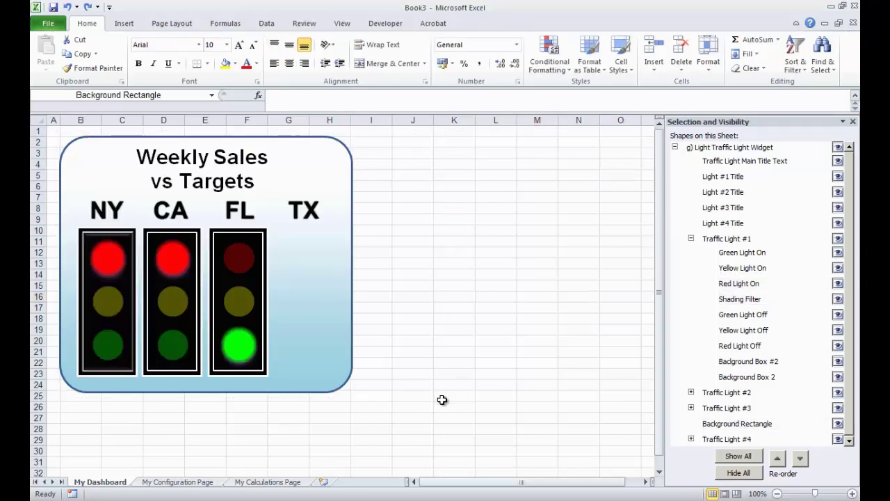
click(524, 350)
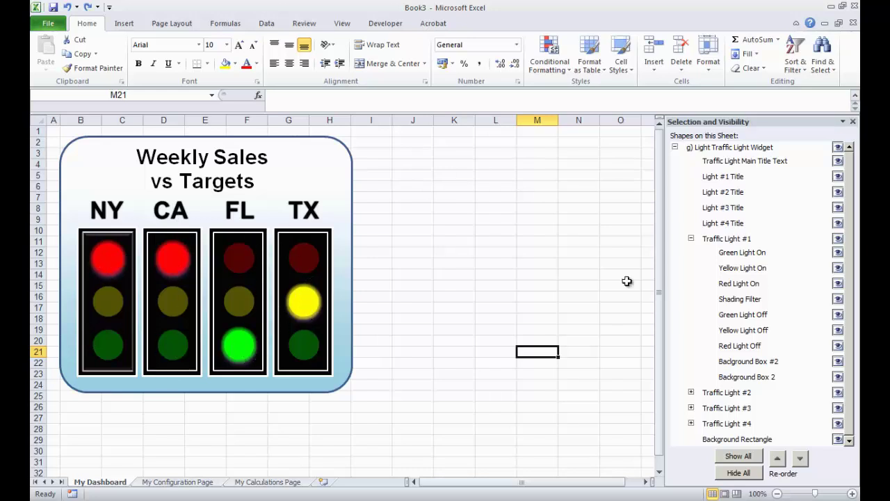
click(741, 256)
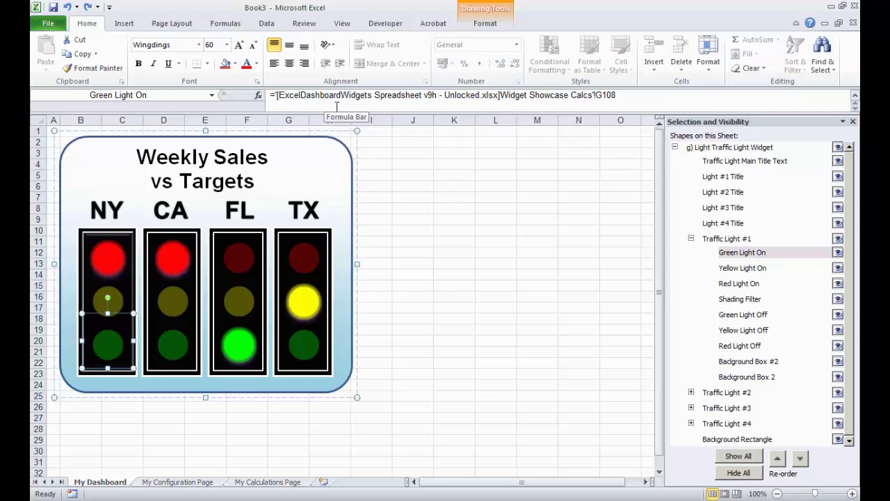
- Link NY's Green Light On lamp to My Calculations Page cell G7
drag(619, 94, 251, 96)
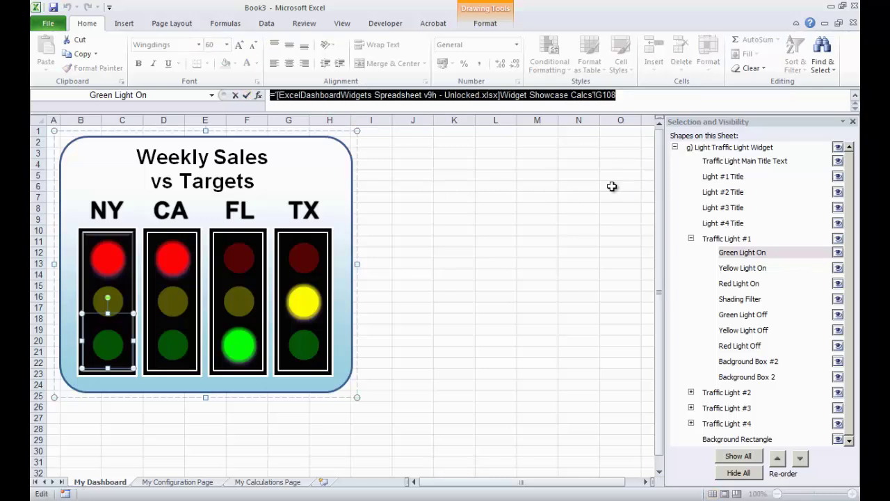
text(=)
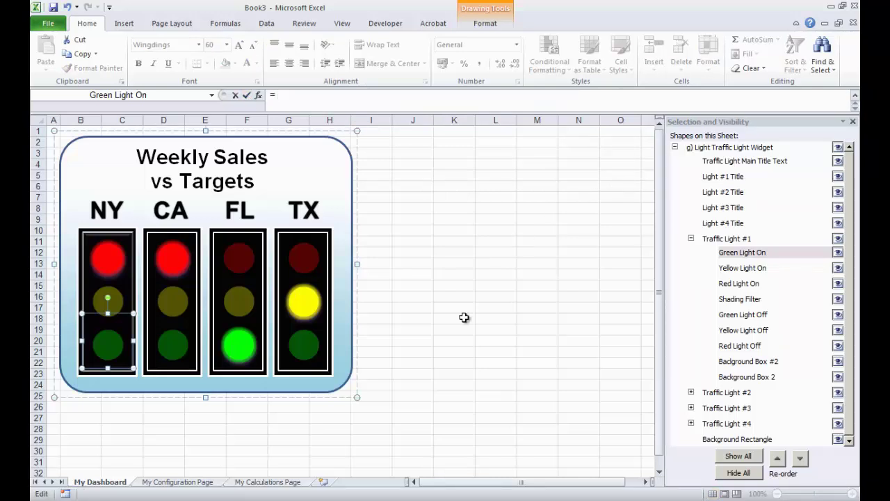
click(265, 485)
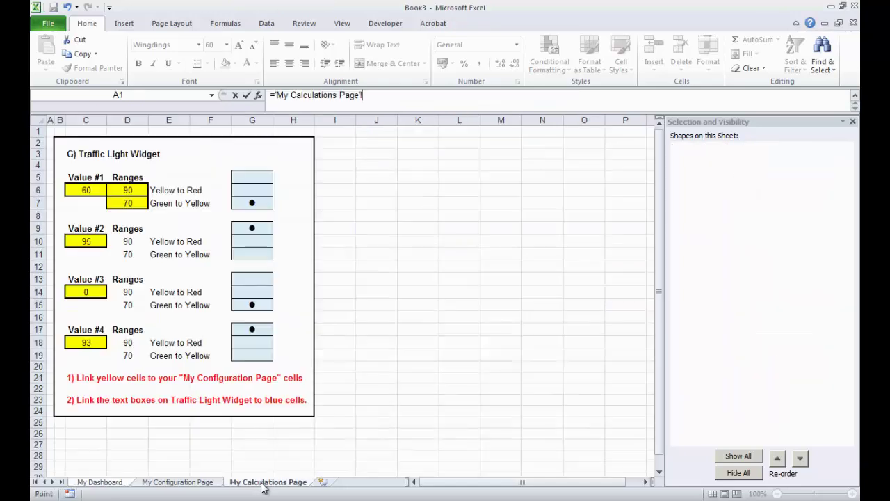
click(255, 204)
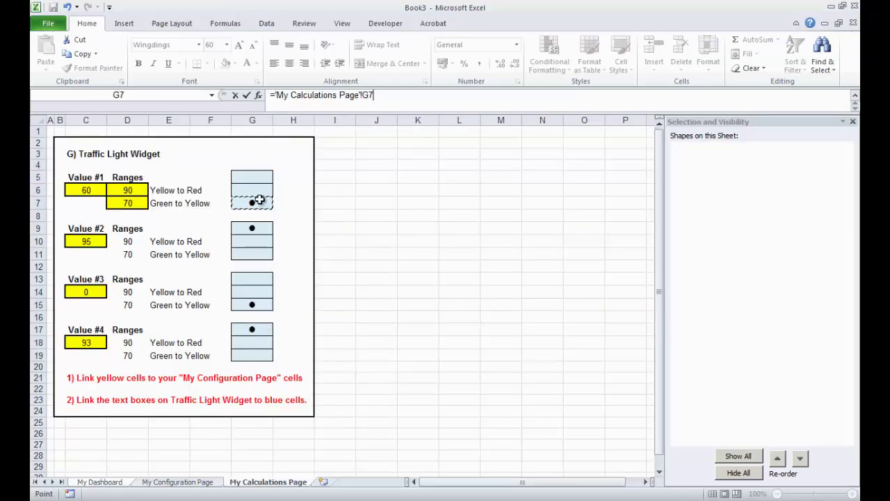
key(Return)
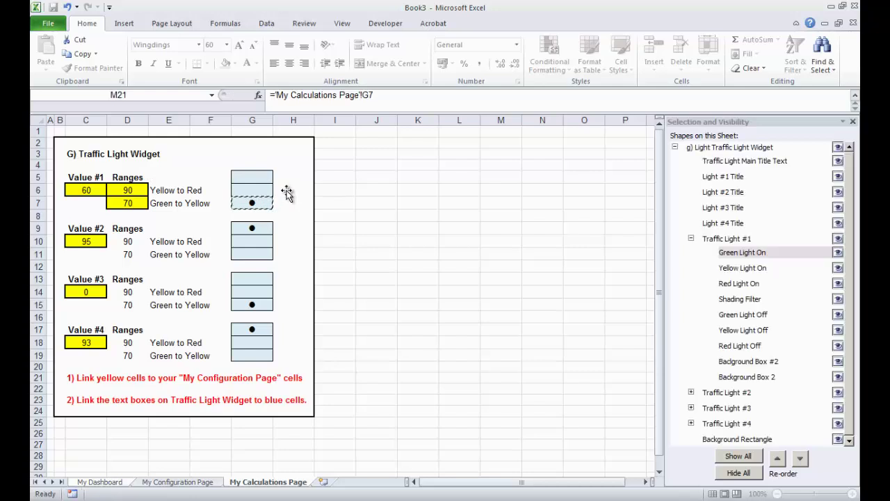
- Link NY's Yellow Light On lamp to My Calculations Page cell G6
click(743, 271)
drag(635, 95, 517, 81)
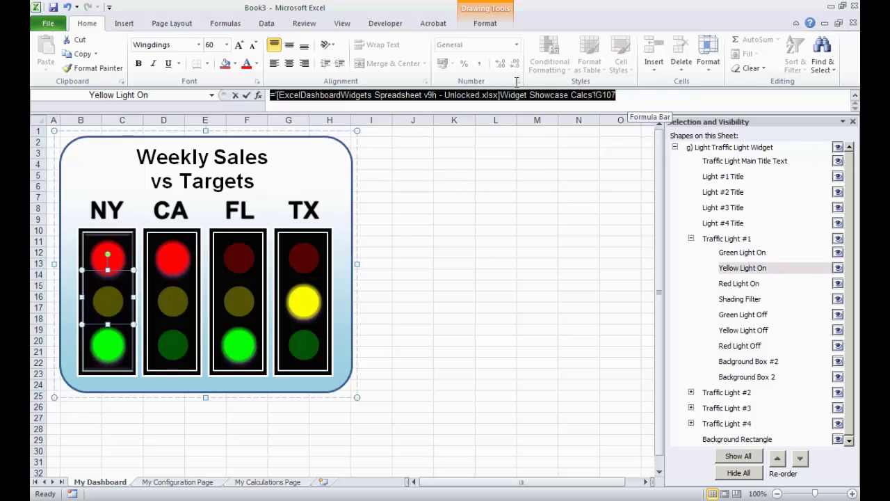
text(=)
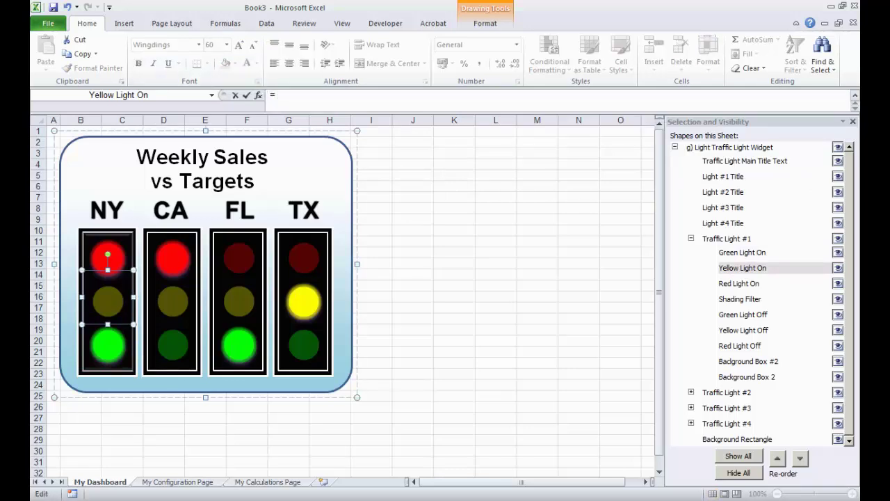
click(268, 482)
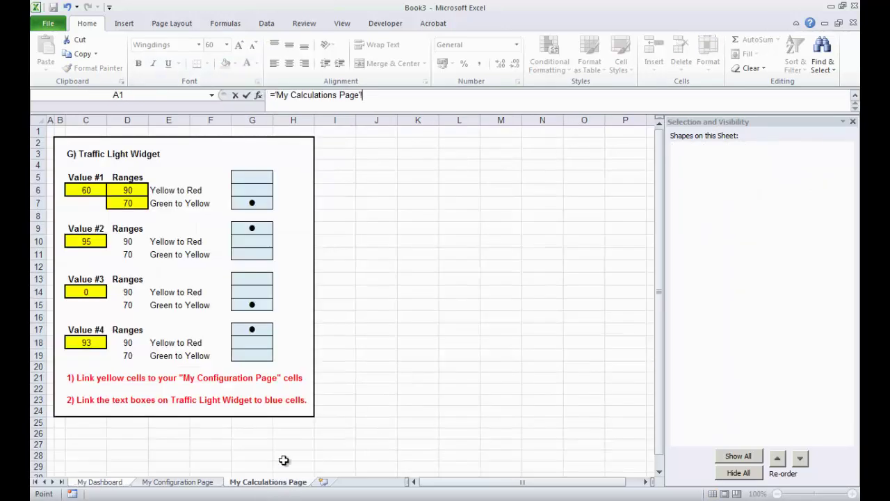
click(250, 190)
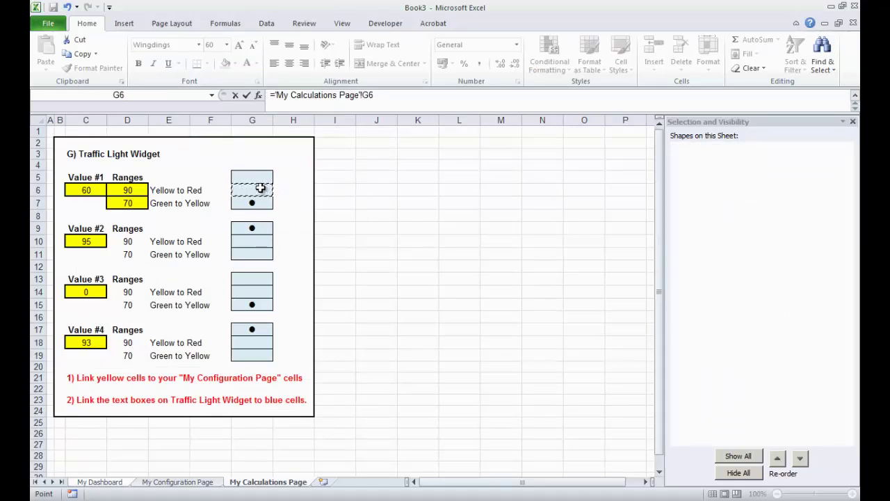
key(Return)
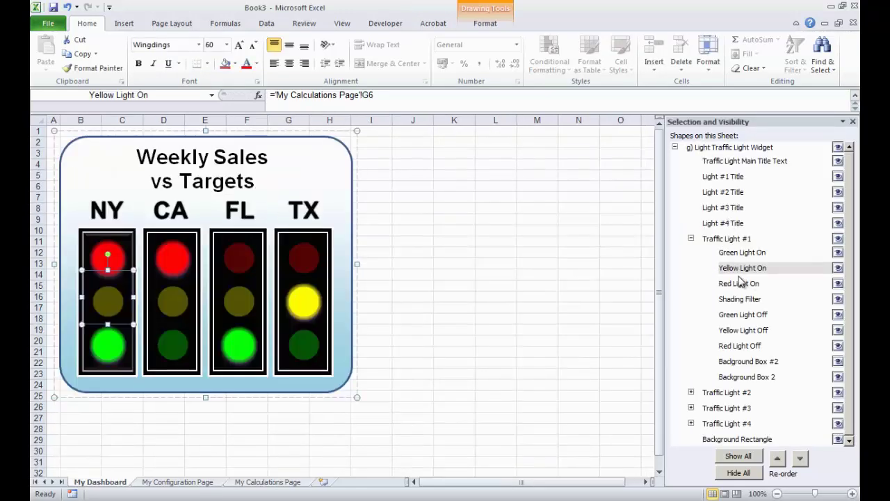
- Link NY's Red Light On lamp to cell G5, then expand Traffic Light #2's shapes
click(739, 283)
drag(626, 95, 258, 96)
text(=)
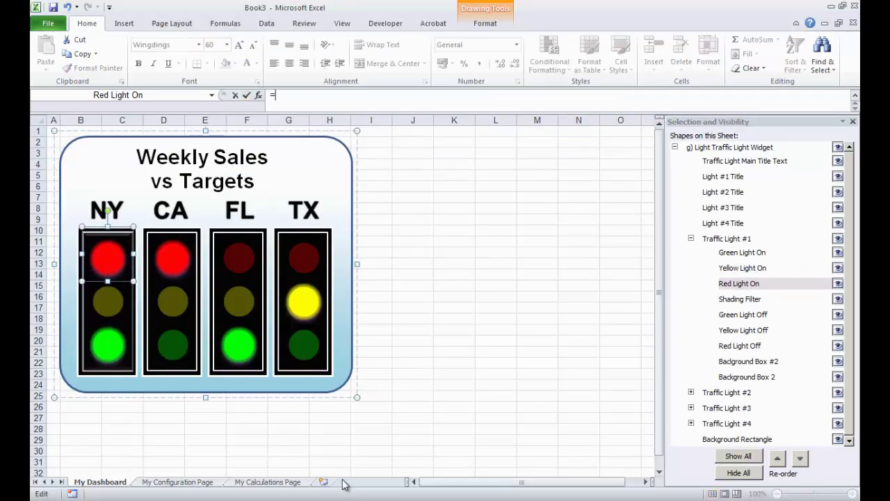
click(294, 483)
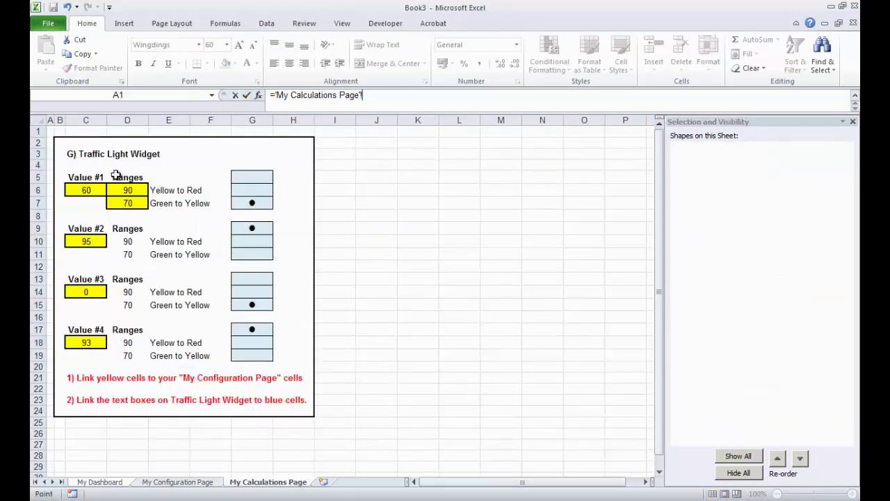
click(252, 176)
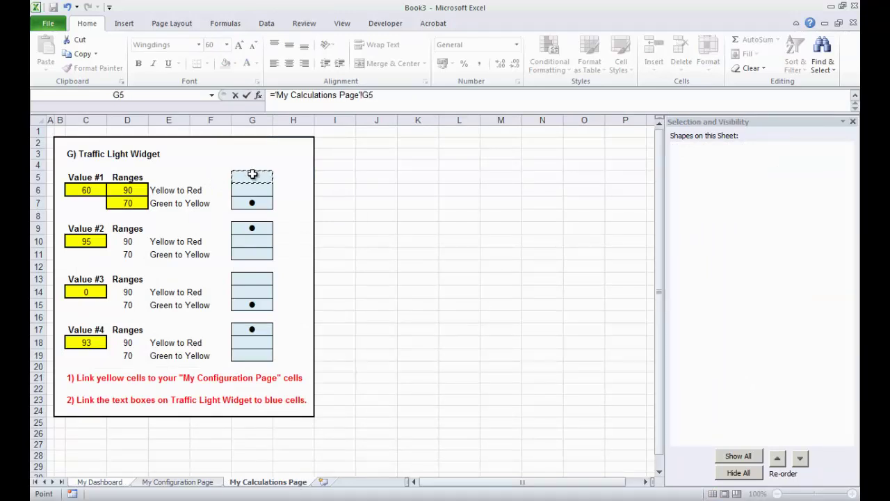
key(Return)
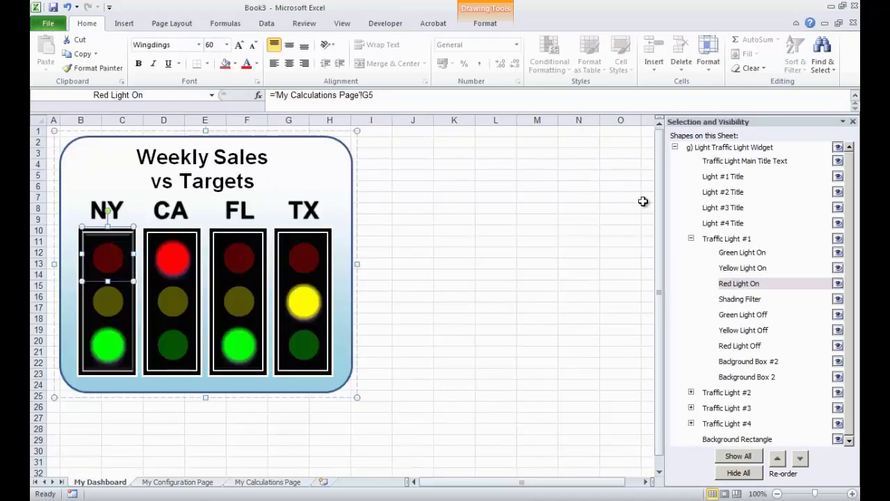
click(691, 240)
click(691, 254)
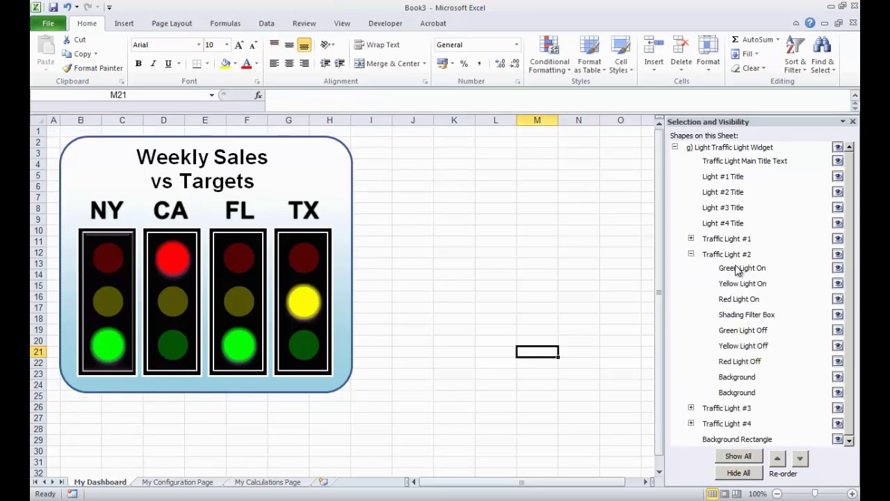
- Link CA's Green Light On lamp to My Calculations Page cell G11
click(737, 269)
drag(625, 96, 269, 95)
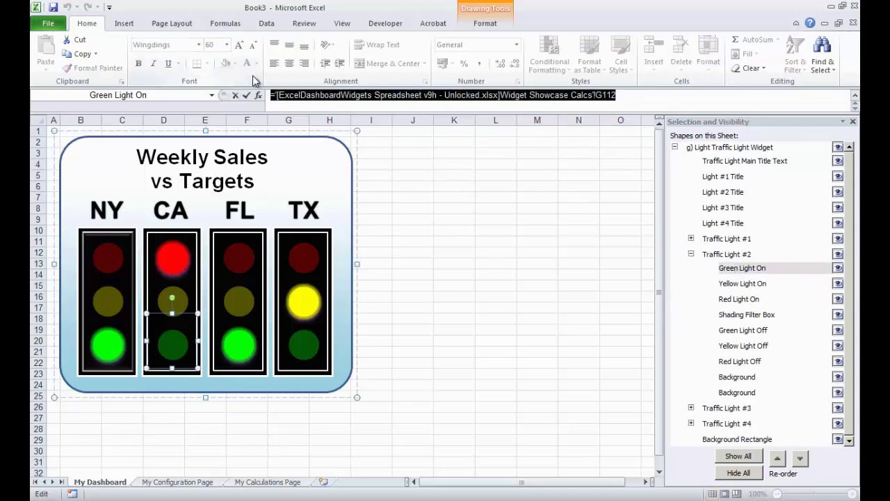
text(=)
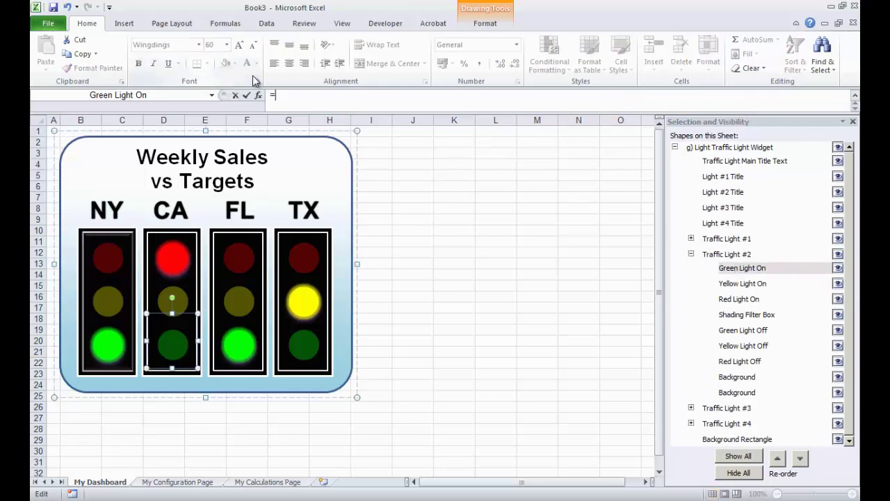
click(261, 487)
click(254, 254)
key(Return)
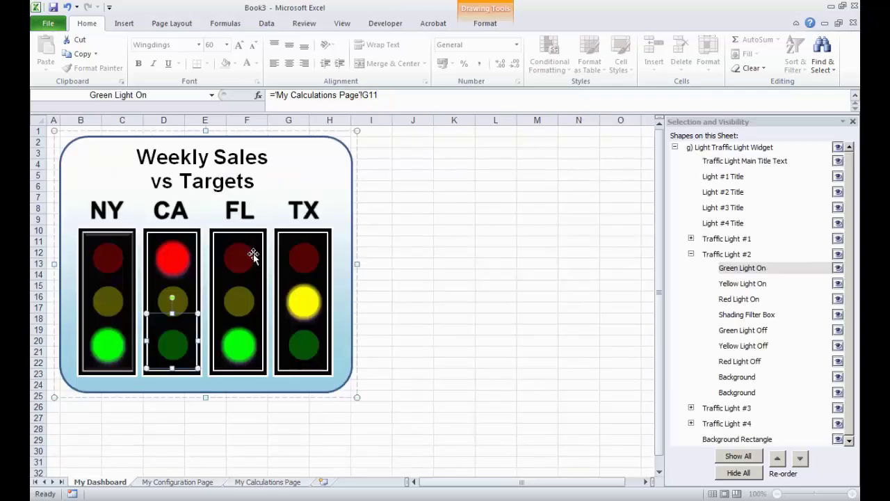
- Link CA's Yellow Light On lamp to My Calculations Page cell G10
click(743, 283)
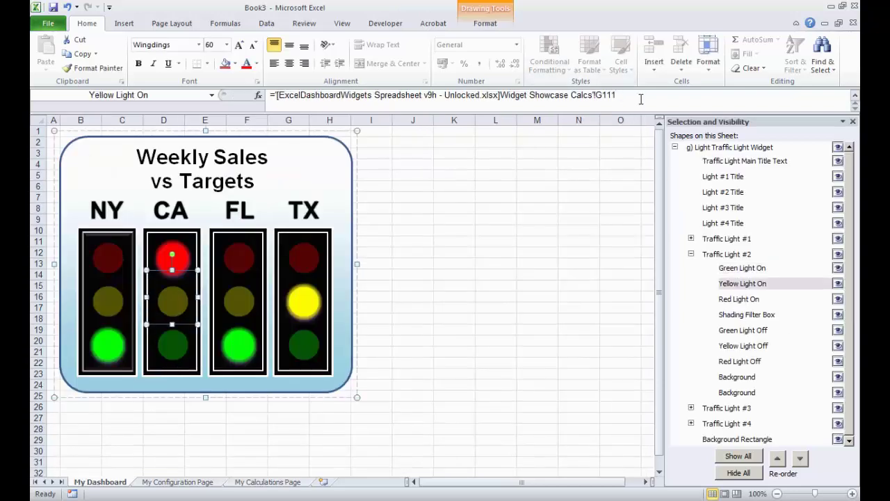
drag(640, 99, 247, 99)
text(=)
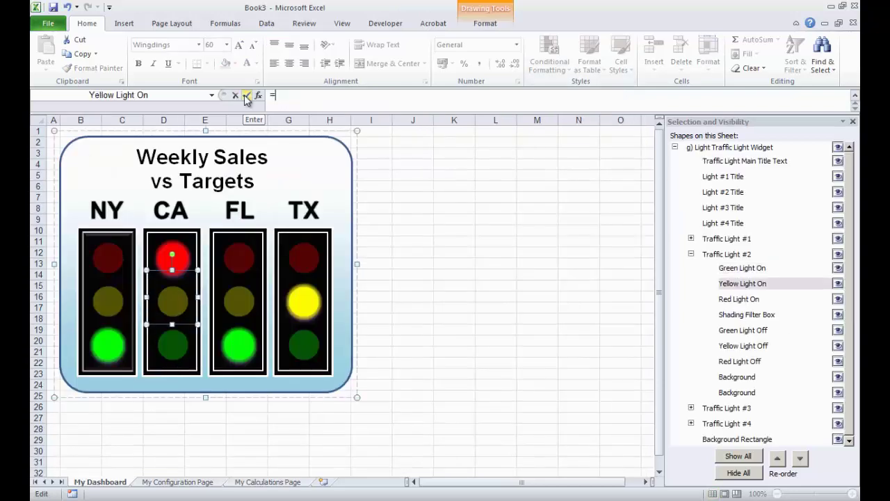
click(247, 484)
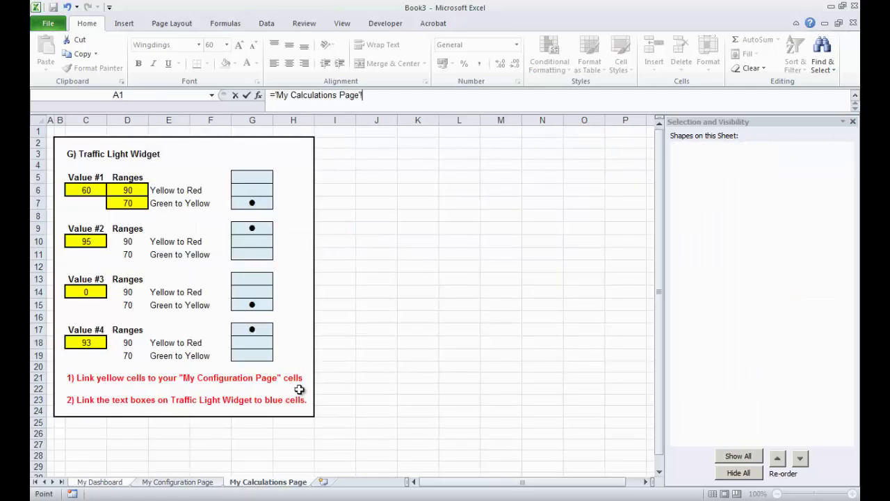
click(257, 241)
key(Return)
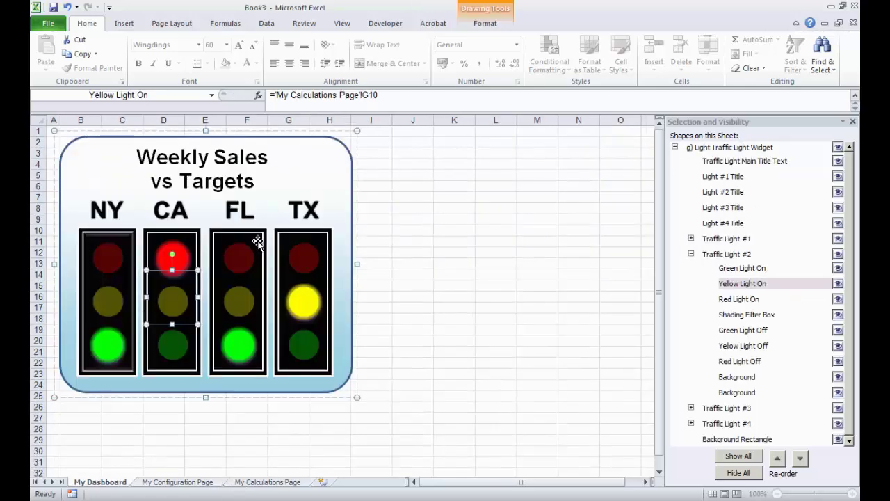
- Link CA's Red Light On lamp to cell G9 and collapse Traffic Light #2's shapes
click(745, 302)
drag(625, 96, 214, 95)
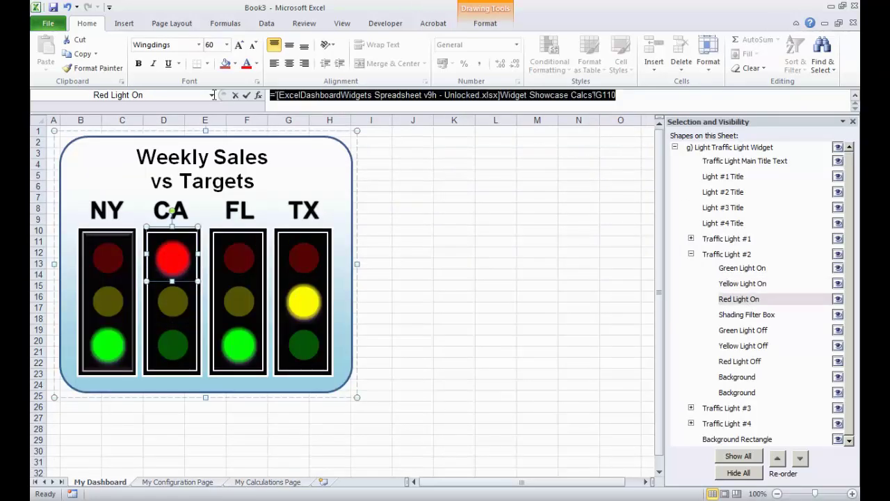
text(=)
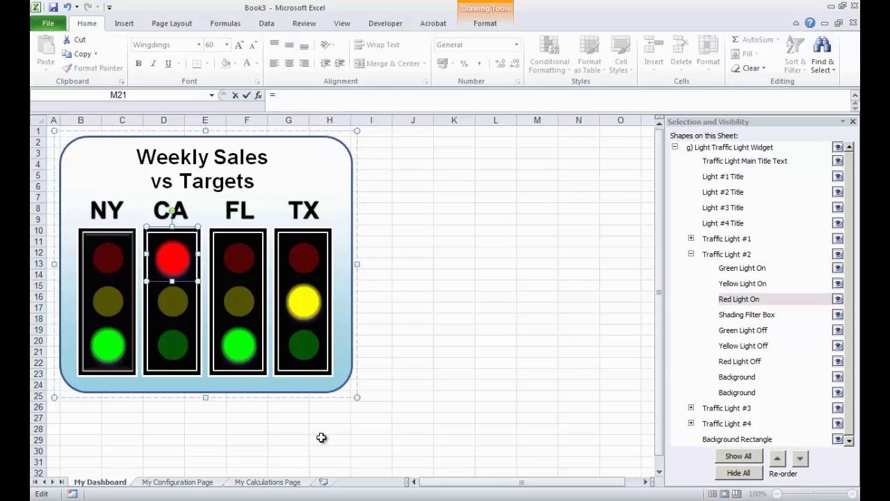
click(284, 482)
click(248, 229)
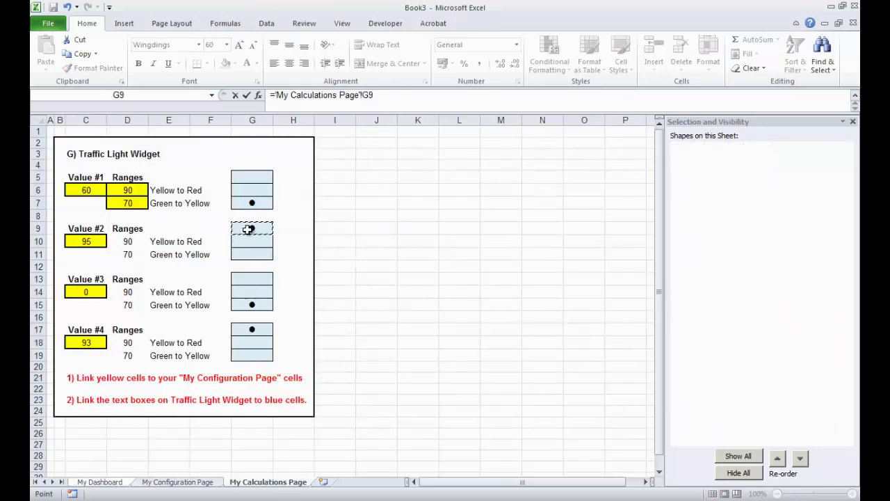
key(Return)
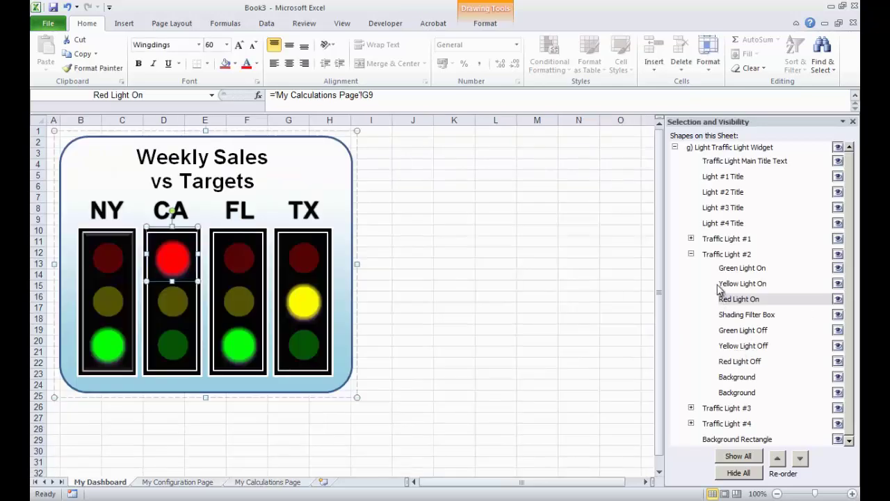
click(691, 255)
- Link FL's Green Light On lamp to cell G15 on My Calculations Page
click(691, 269)
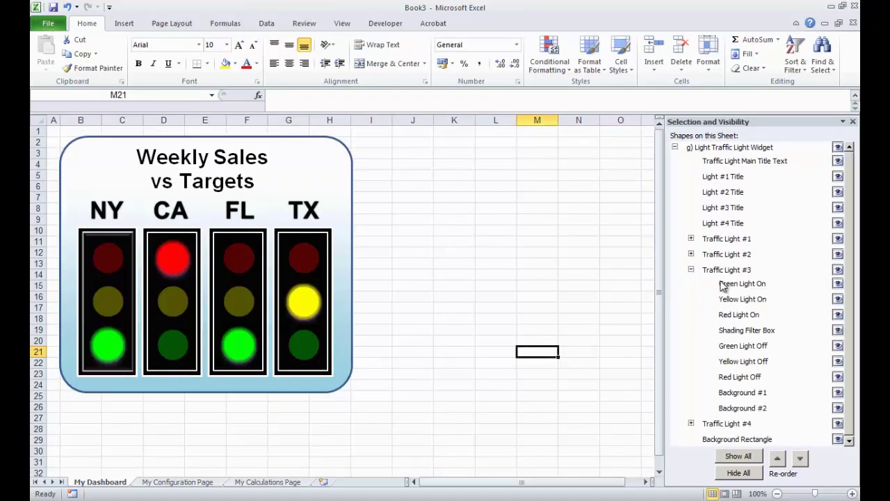
click(743, 285)
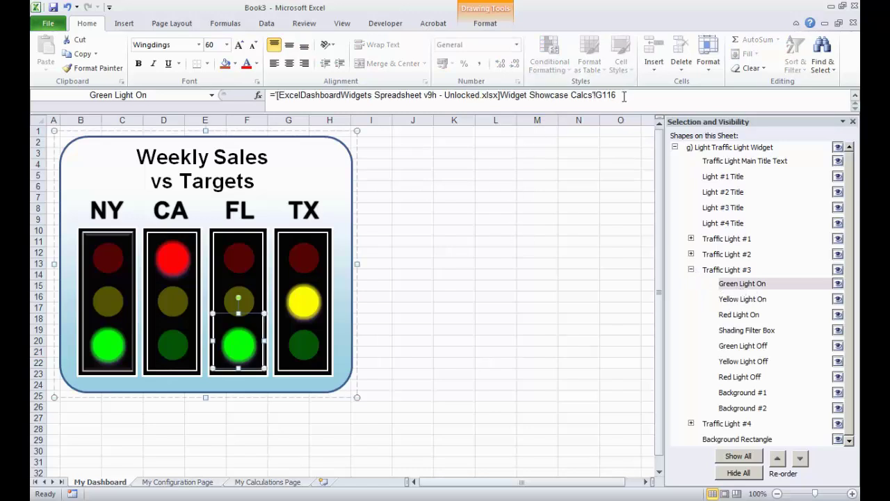
drag(624, 96, 232, 85)
text(=)
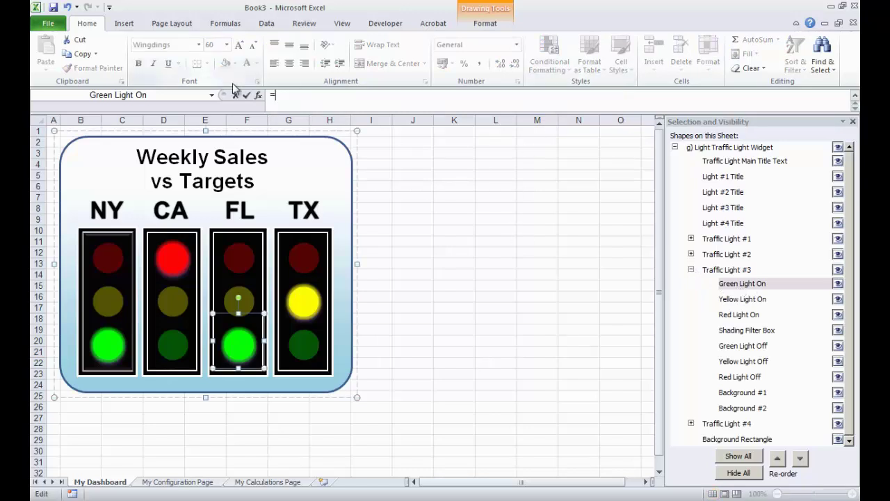
click(234, 484)
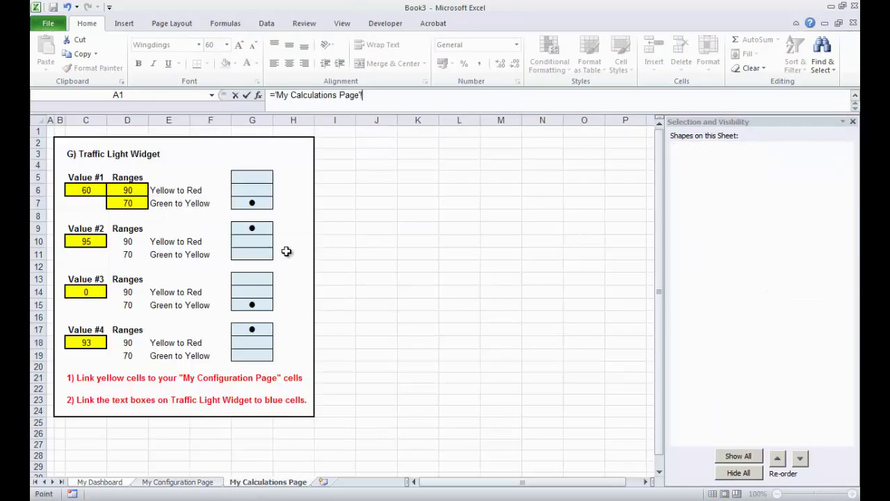
click(265, 302)
key(Return)
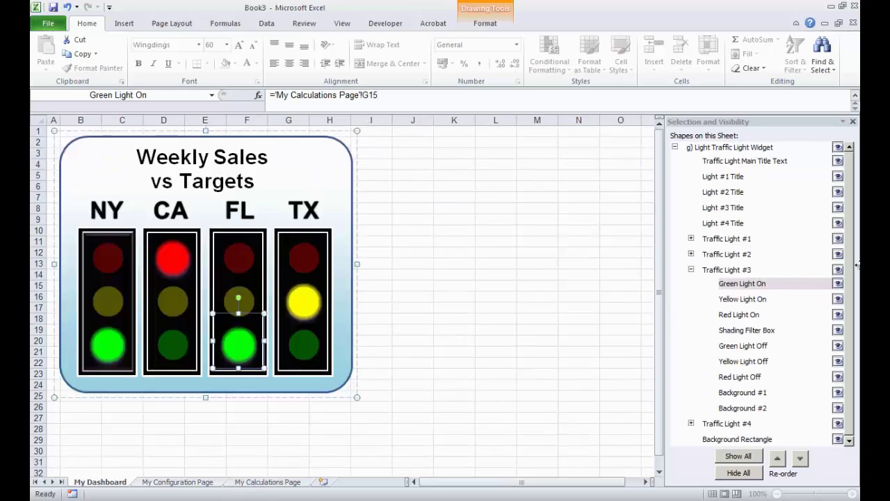
- Link FL's Yellow Light On lamp to cell G14 on My Calculations Page
click(742, 299)
drag(625, 95, 268, 95)
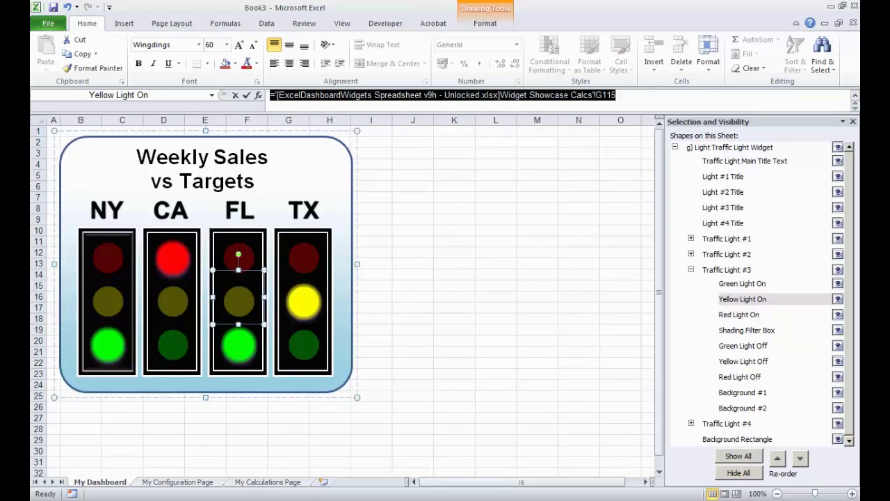
text(=)
click(259, 477)
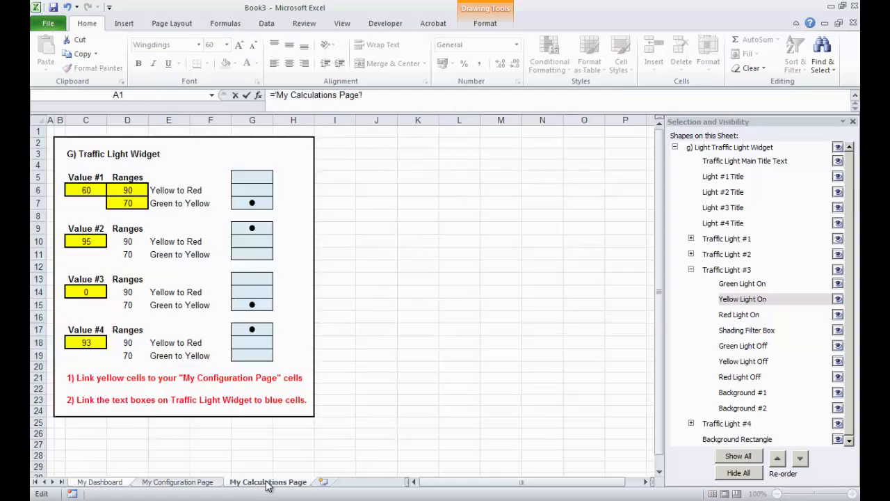
click(269, 291)
key(Return)
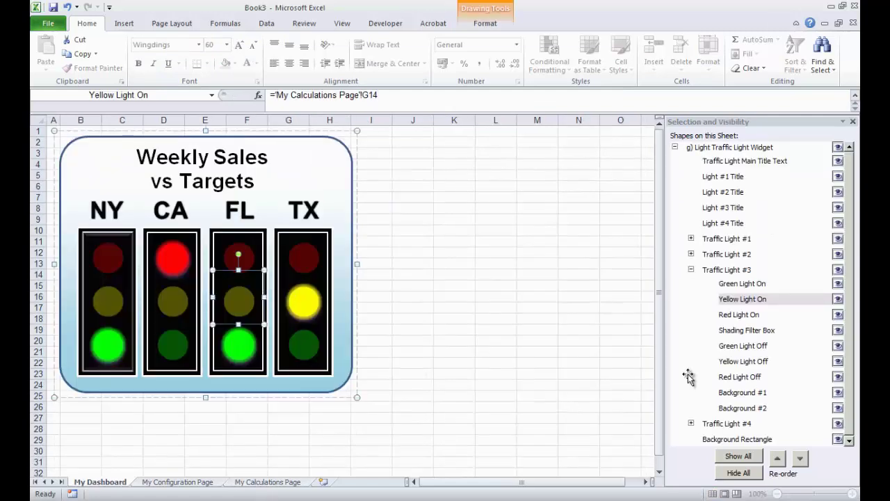
- Link FL's Red Light On lamp to cell G13 on My Calculations Page
click(738, 314)
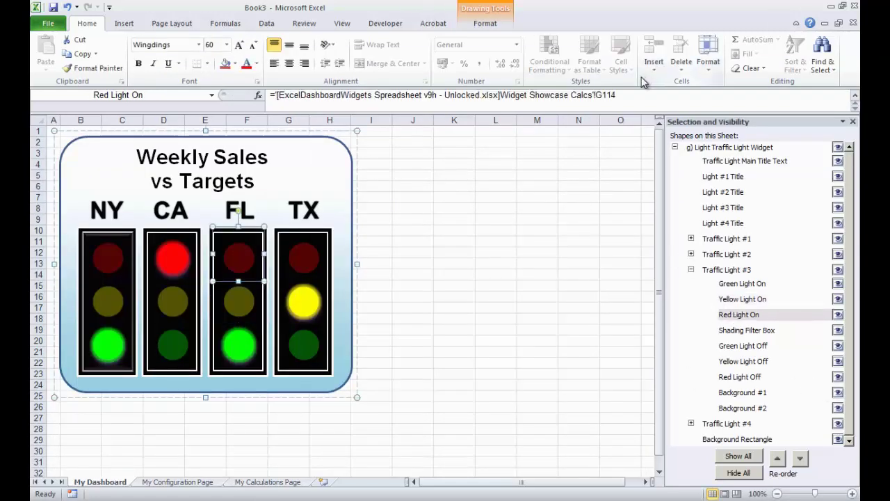
triple_click(628, 95)
text(=)
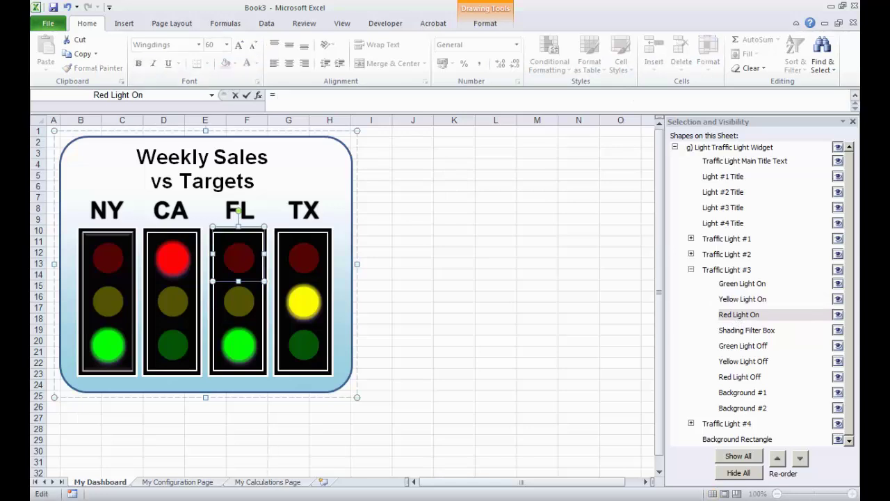
click(282, 482)
click(269, 281)
key(Return)
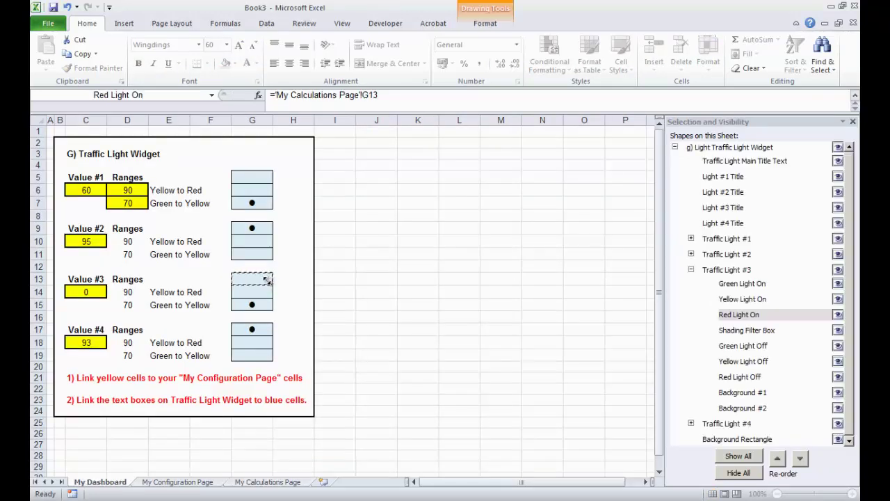
click(693, 269)
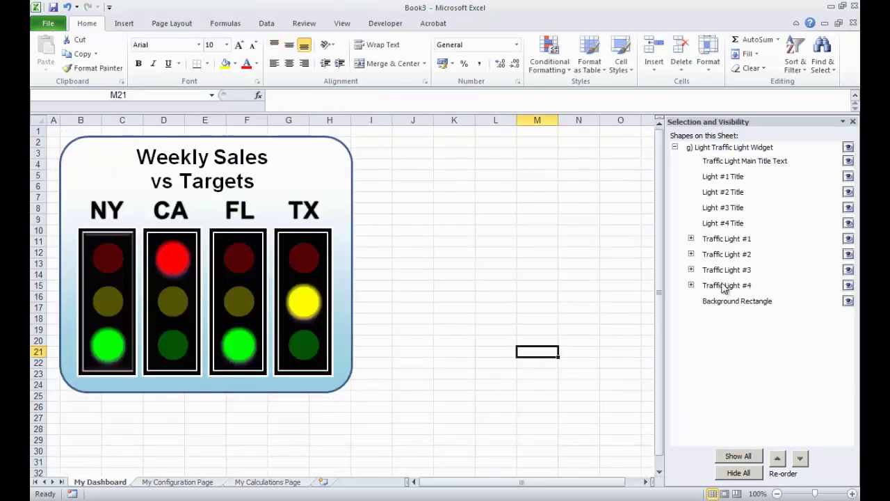
- Link TX's Green Light On lamp to cell G19 on My Calculations Page
click(692, 285)
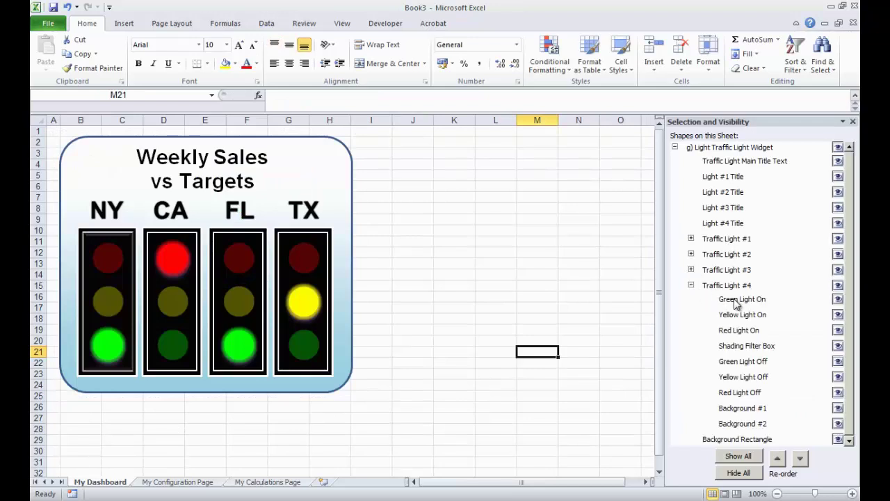
click(742, 299)
drag(623, 98, 223, 80)
text(=)
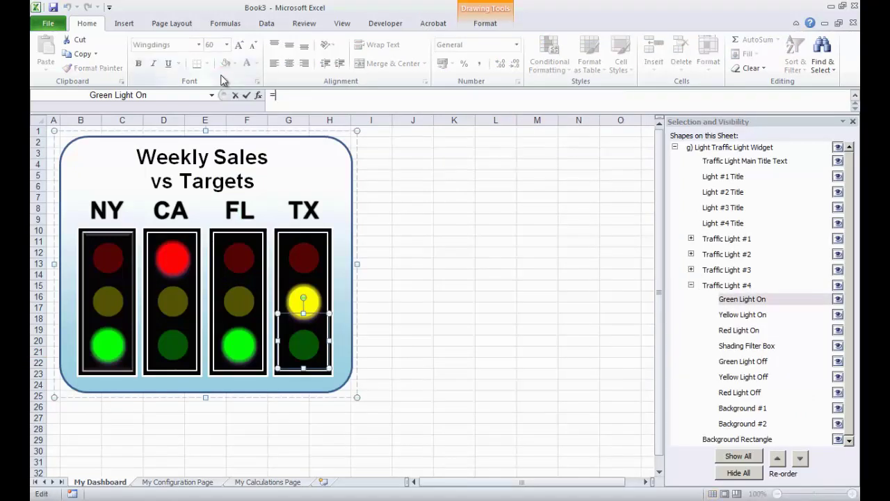
click(267, 482)
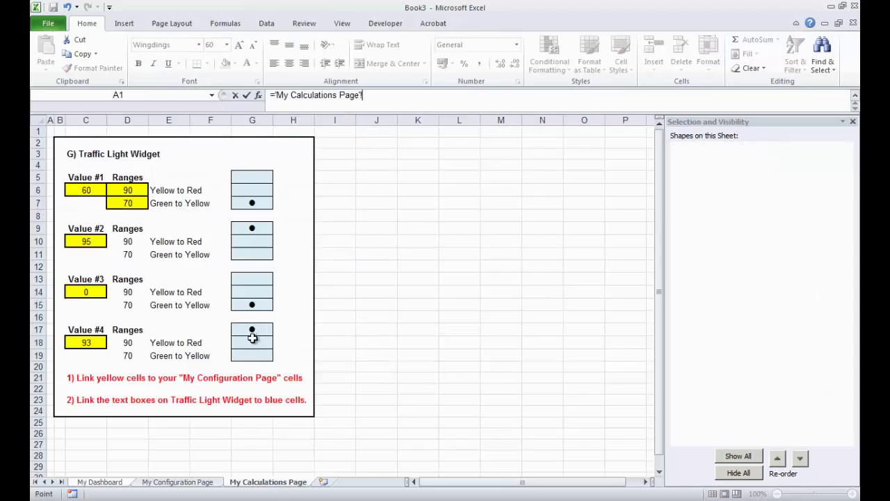
click(249, 357)
key(Return)
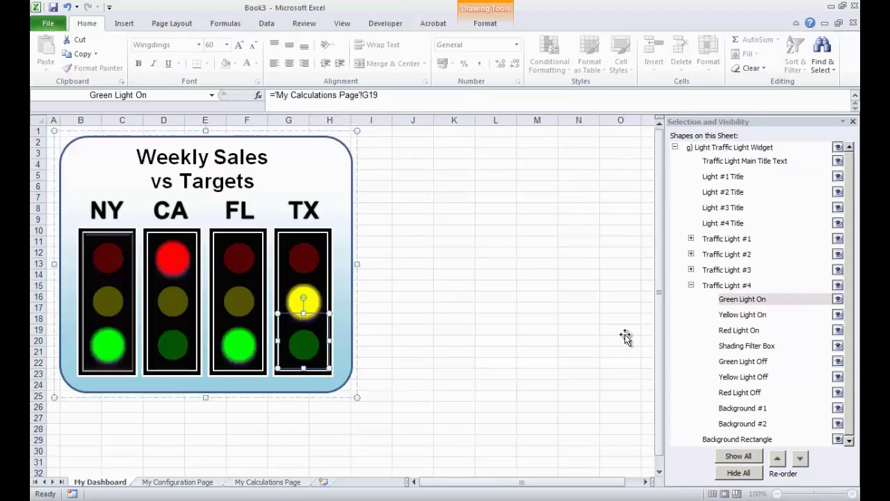
- Link TX's Yellow Light On lamp to cell G18 on My Calculations Page
click(742, 316)
drag(617, 98, 272, 95)
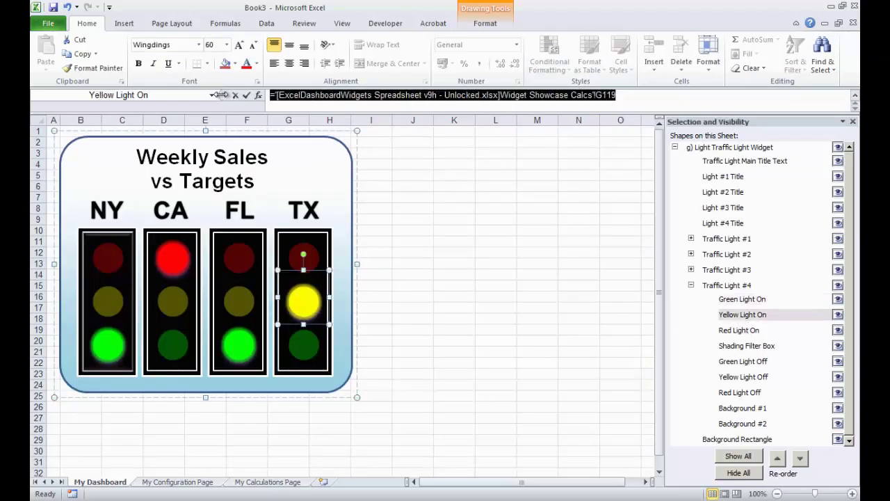
text(=)
click(267, 480)
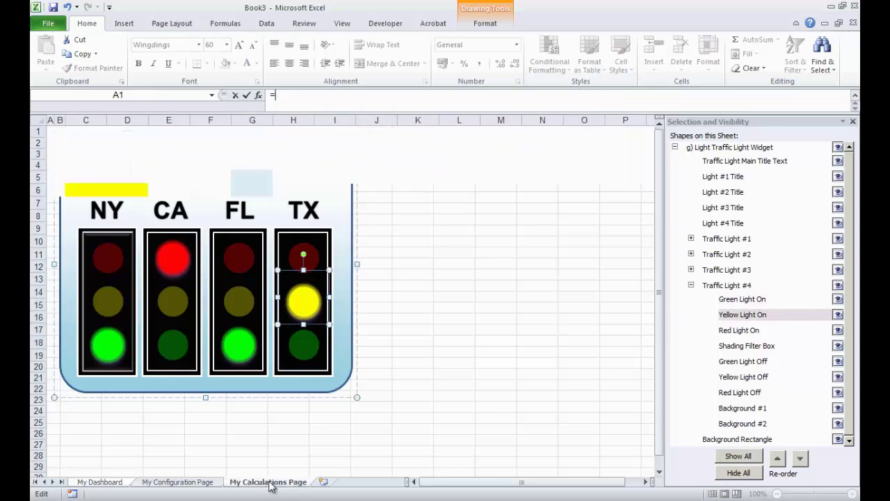
click(252, 342)
key(Return)
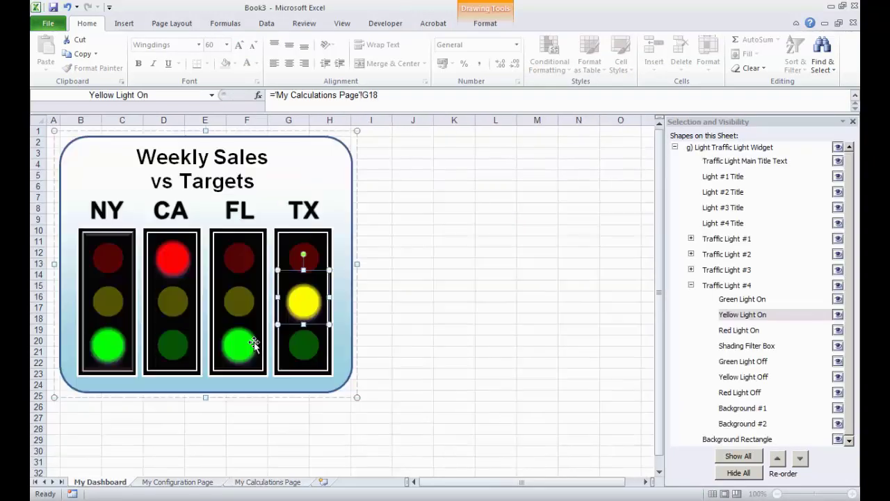
- Link TX's Red Light On lamp to cell G17 on My Calculations Page
click(739, 331)
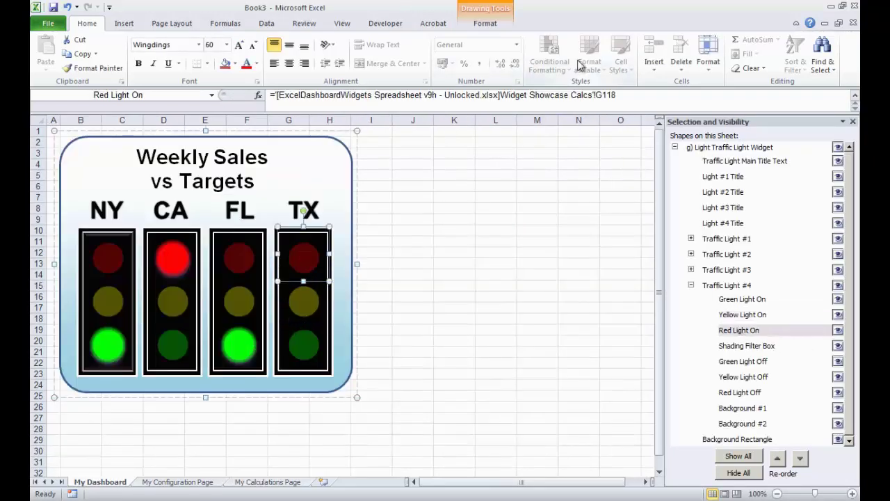
drag(619, 96, 224, 93)
text(=)
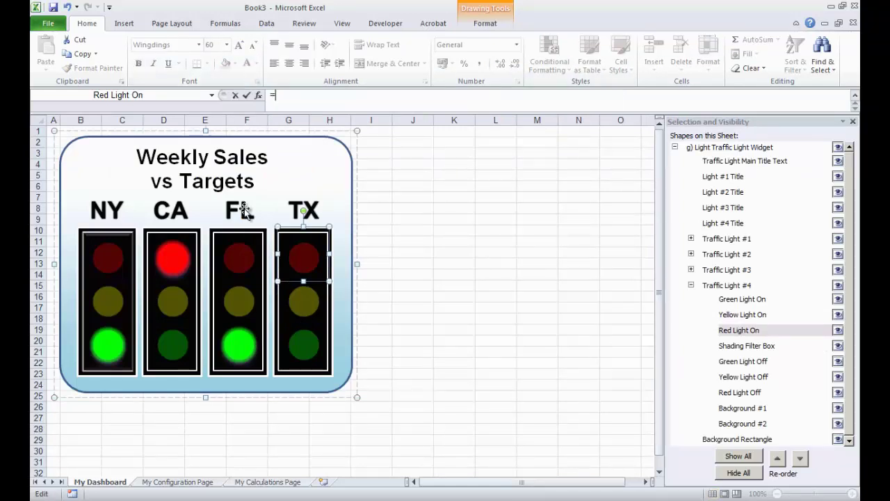
click(274, 481)
click(247, 332)
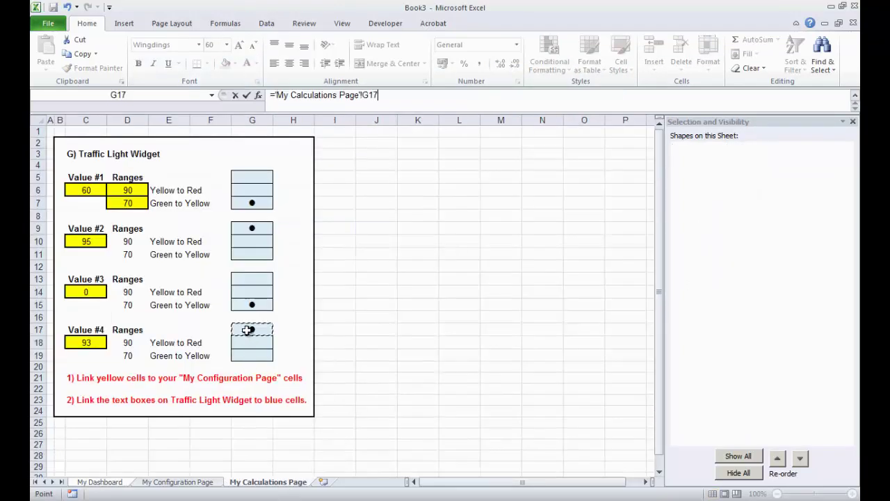
key(Return)
click(439, 333)
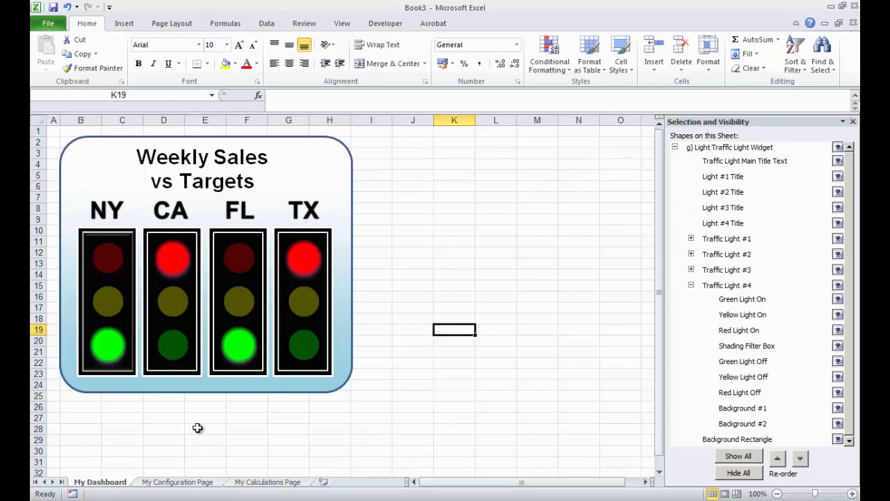
- Replace Light #1 Value's =RAND()*100 formula with the fixed value 20
click(198, 485)
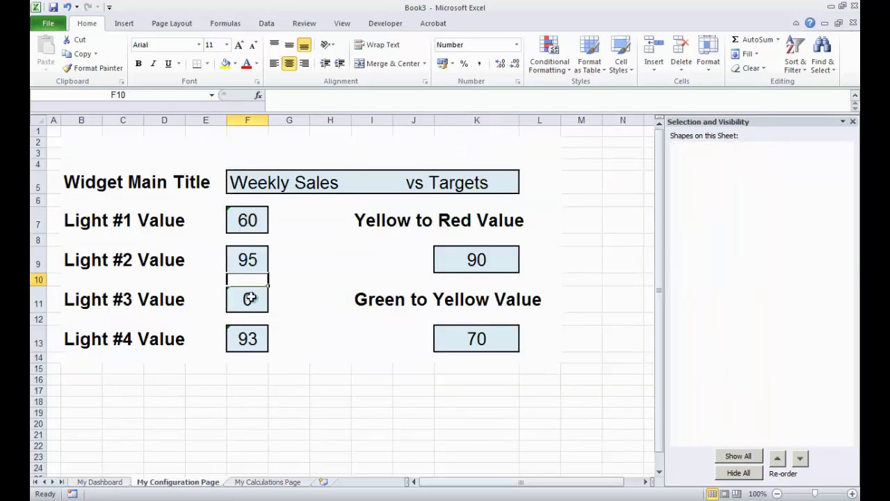
click(256, 434)
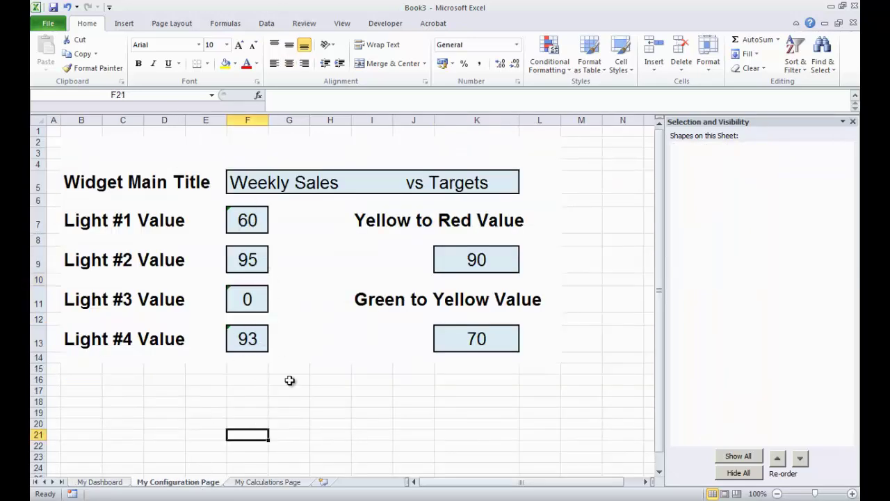
click(250, 337)
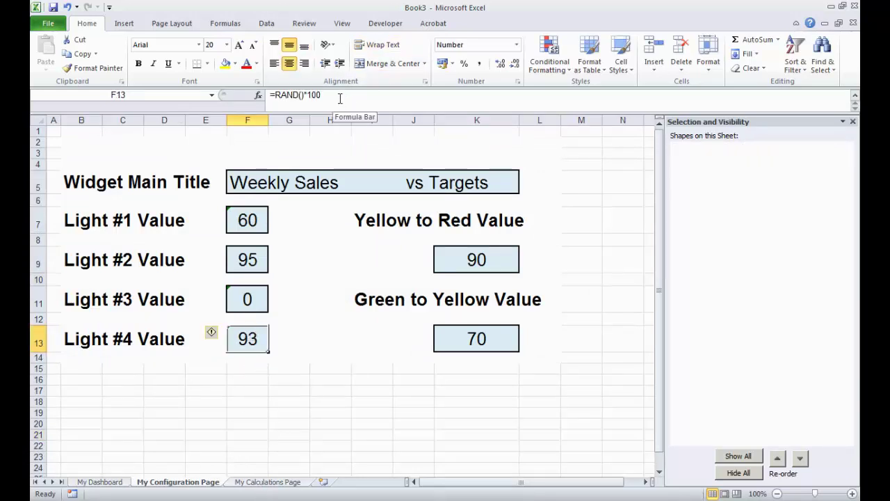
click(298, 400)
click(253, 220)
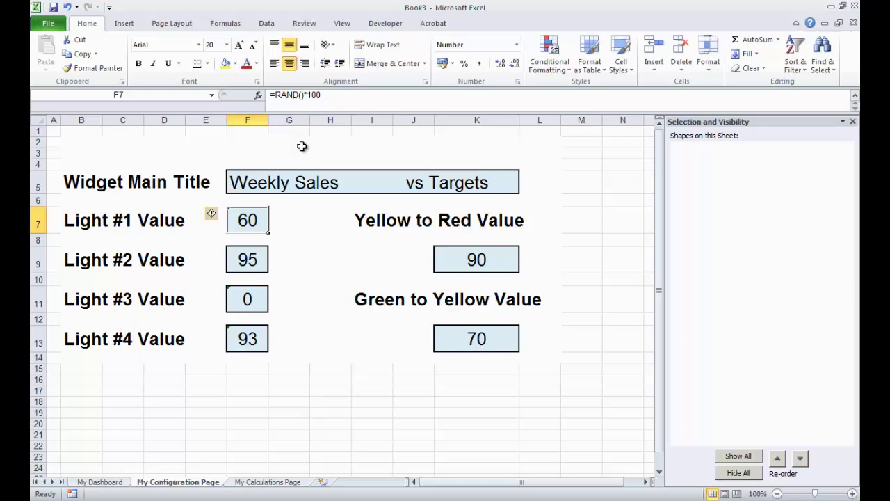
triple_click(335, 94)
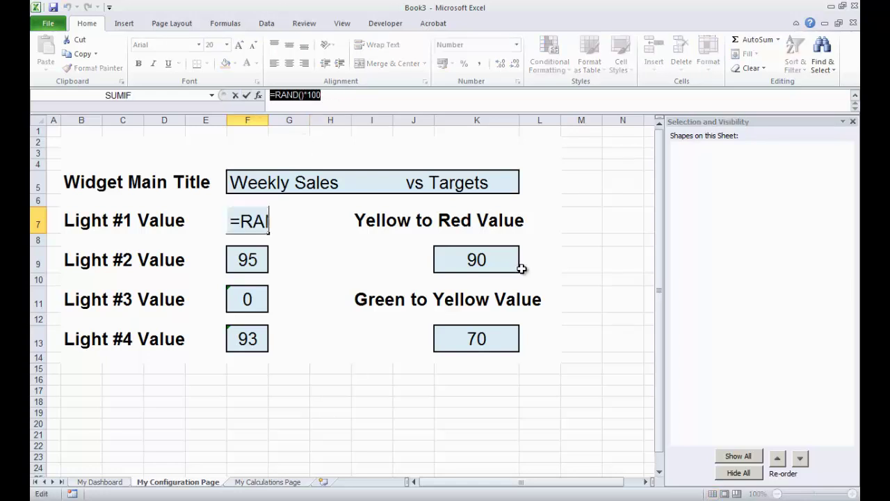
key(F9)
key(Return)
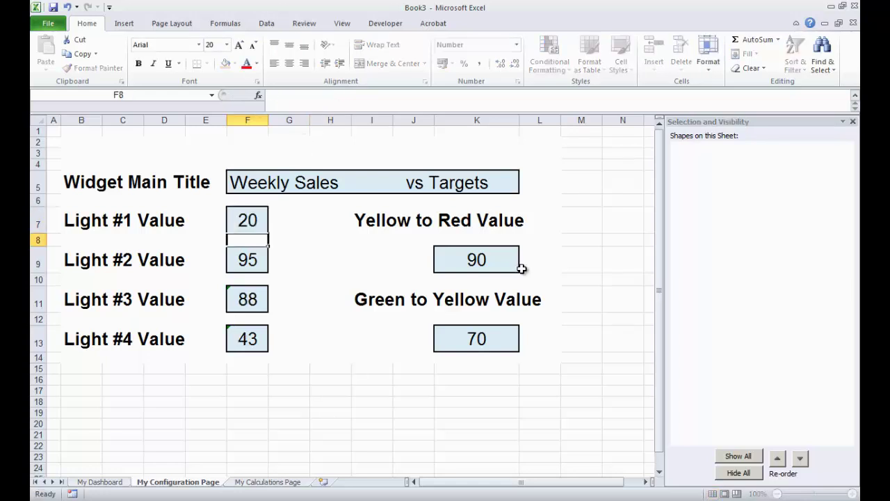
- Step through the Light #2 and Light #3 values, leaving them unchanged
key(Down)
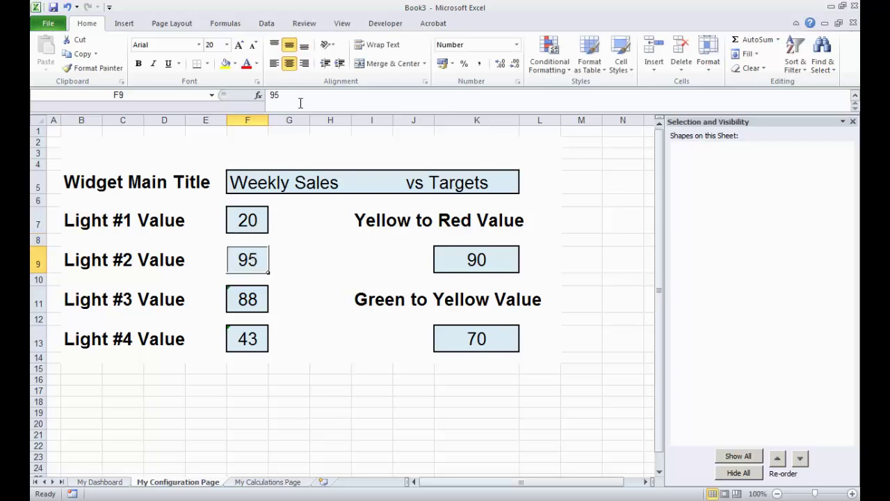
drag(290, 95, 258, 94)
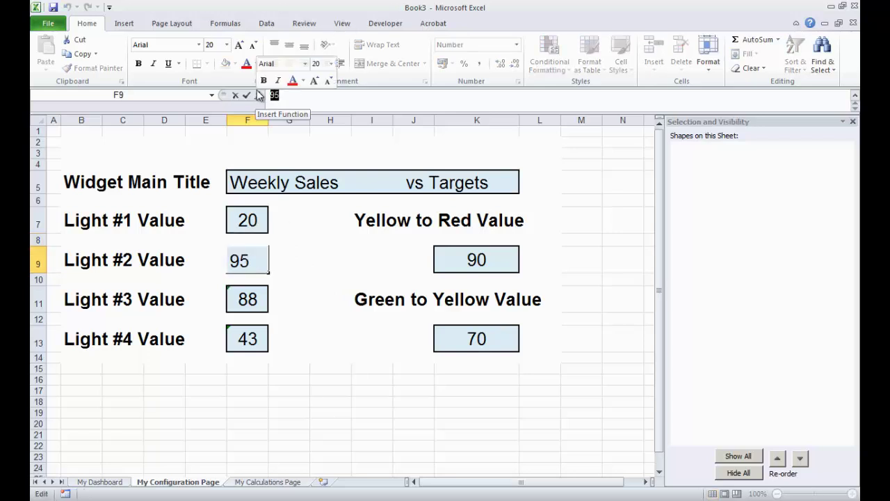
key(Escape)
key(Down)
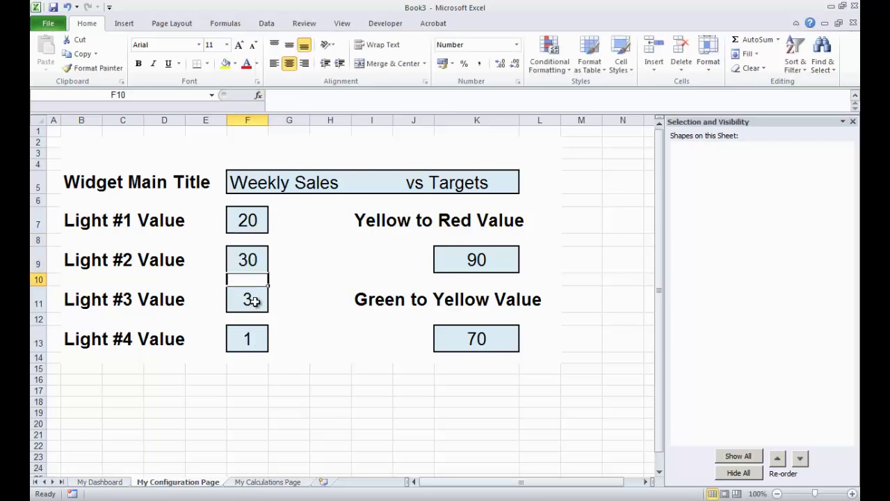
click(254, 299)
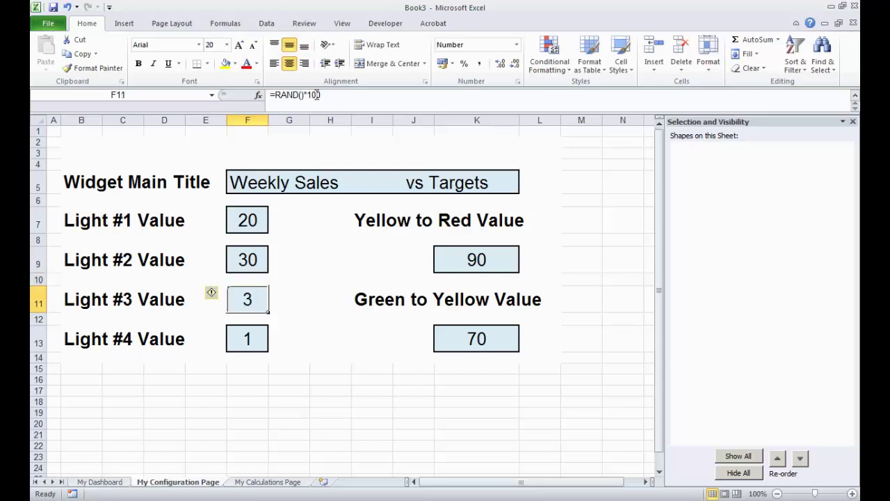
click(269, 96)
key(Return)
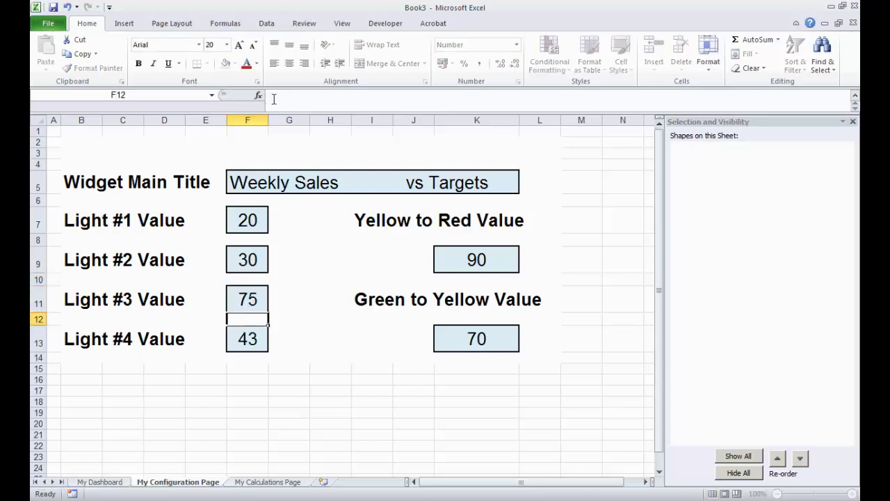
- Set Light #4 Value to 320 and view the dashboard
key(Down)
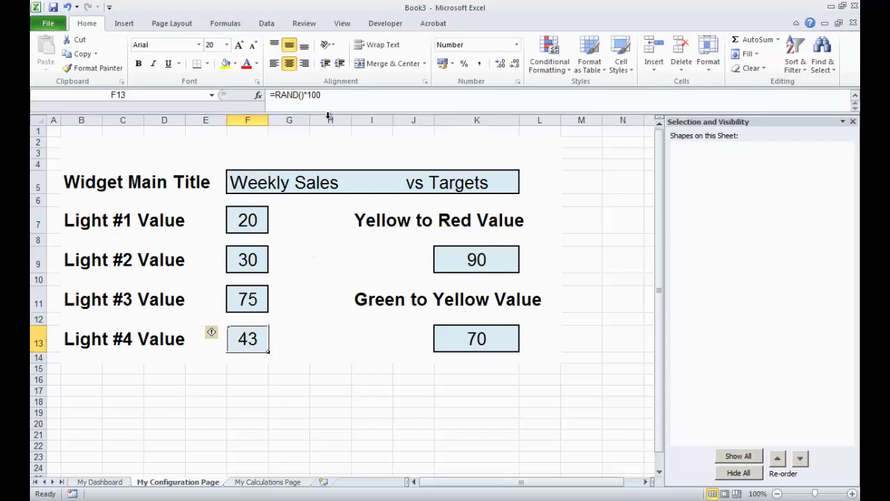
drag(329, 96, 285, 103)
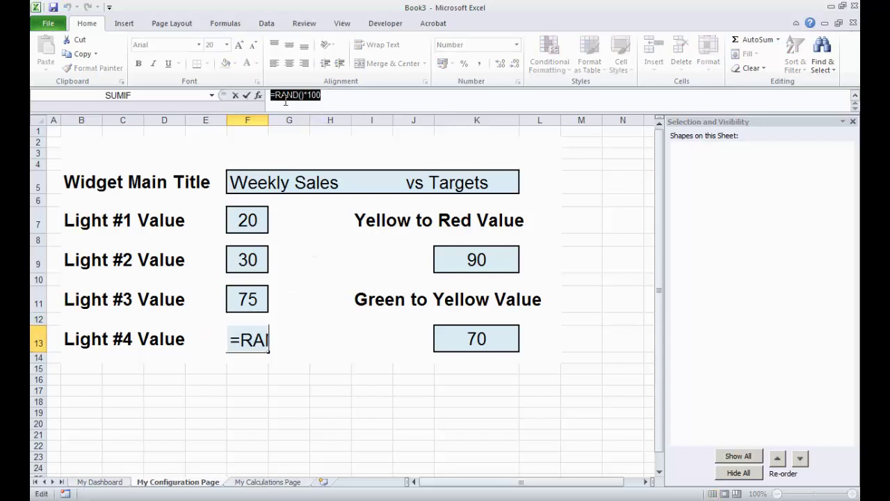
text(320)
key(Return)
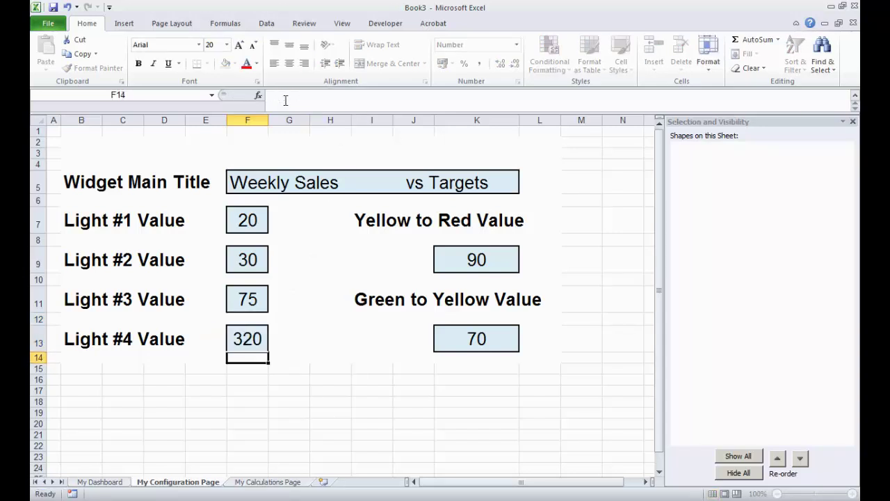
click(274, 412)
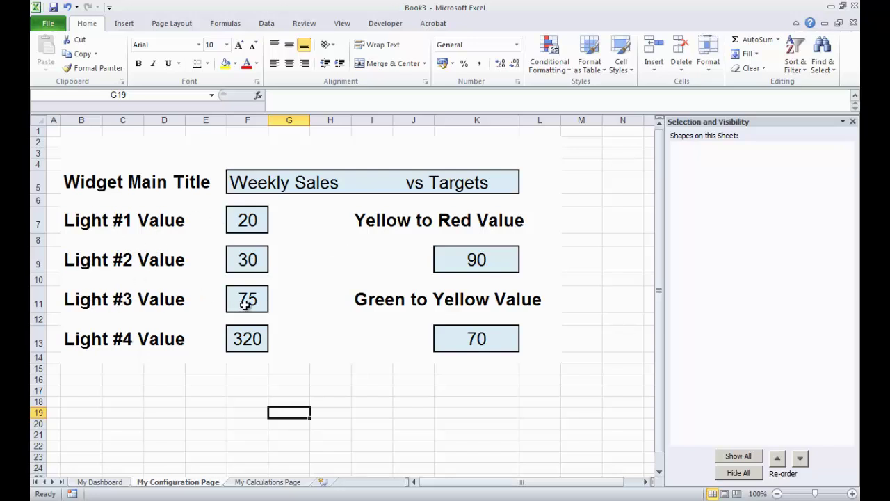
click(99, 481)
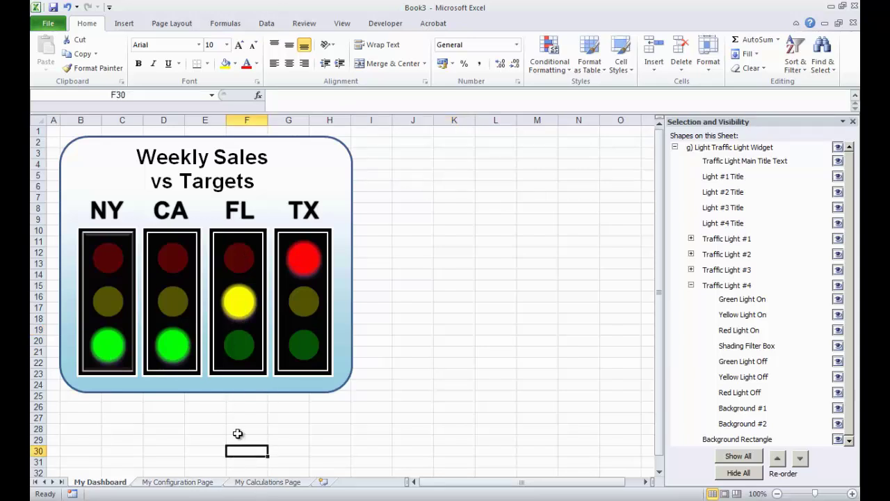
- Recolour Traffic Light #1's Green Light On lamp red
click(278, 483)
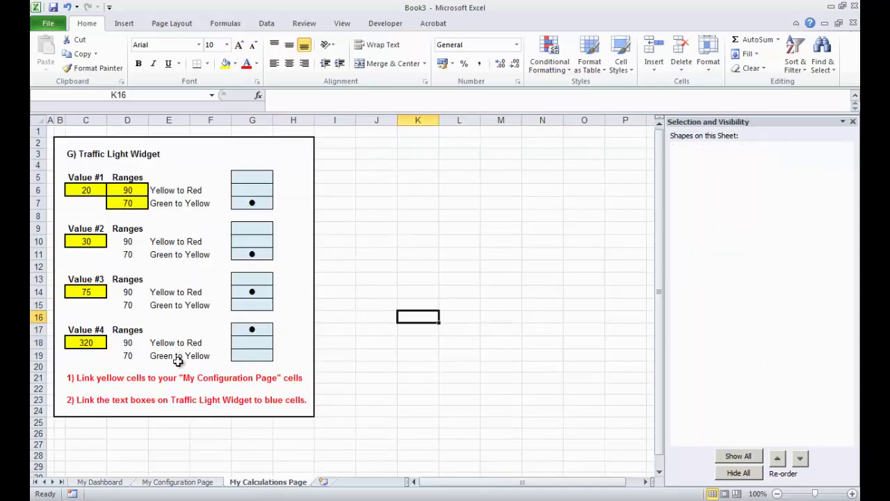
click(183, 485)
click(117, 484)
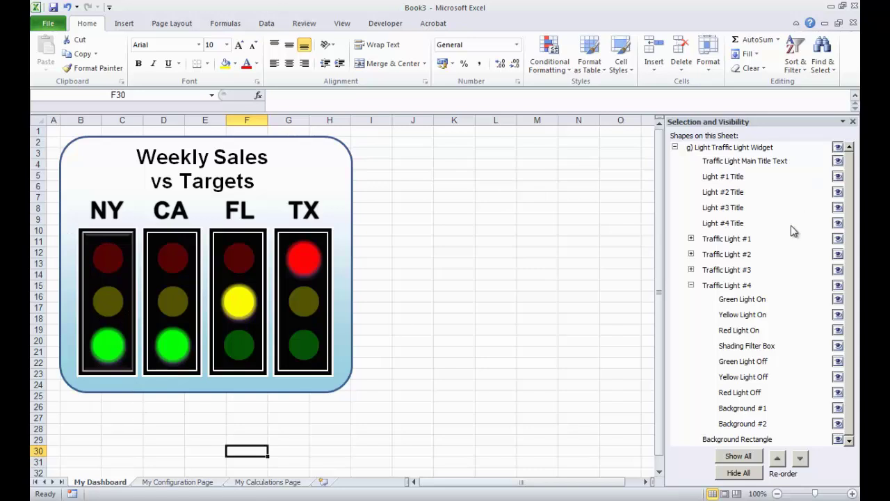
click(691, 285)
click(692, 238)
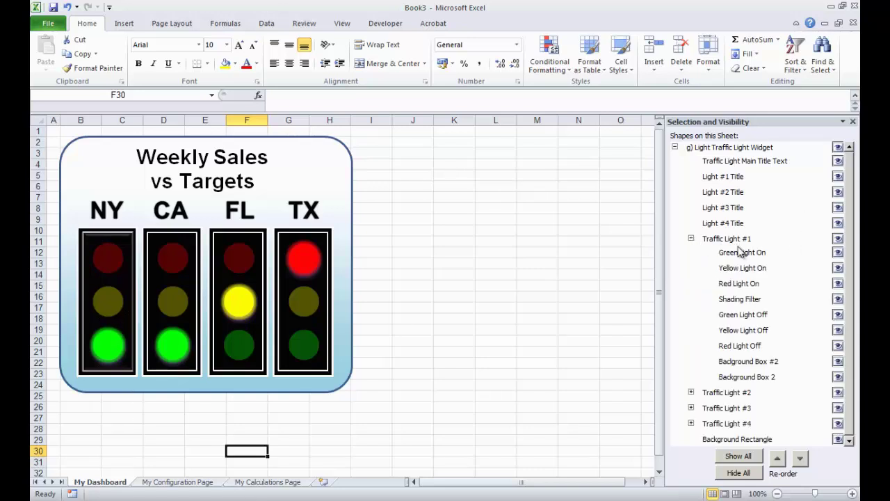
click(743, 254)
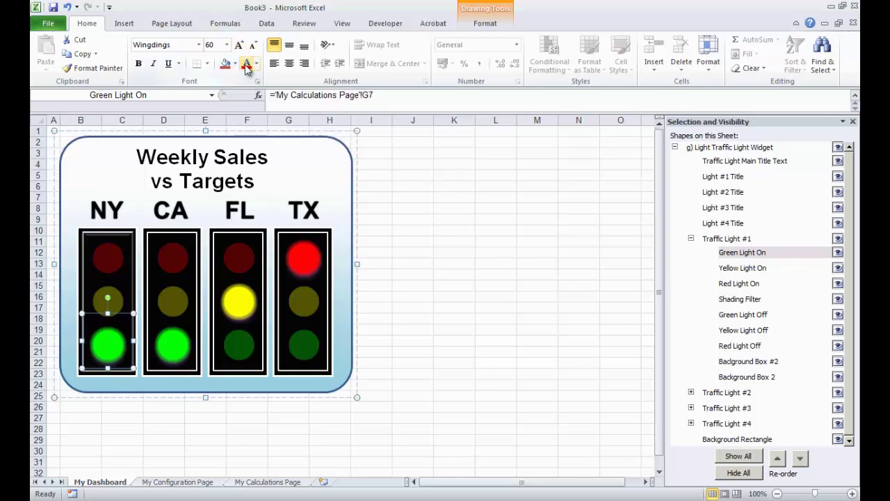
key(F4)
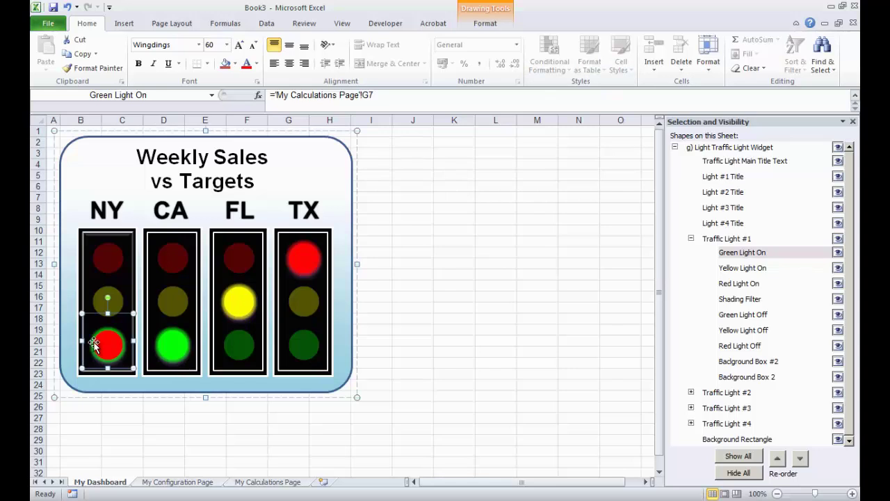
click(487, 24)
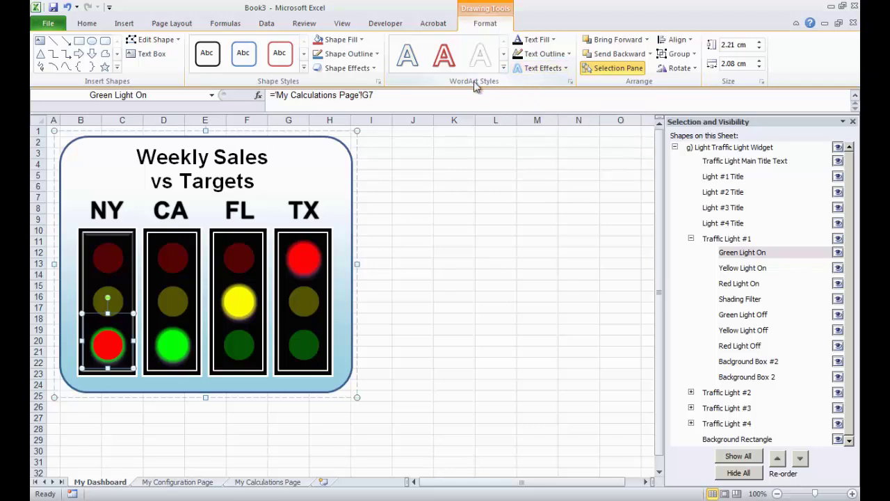
- Set the glow colour of NY's bottom lamp to standard red
click(563, 68)
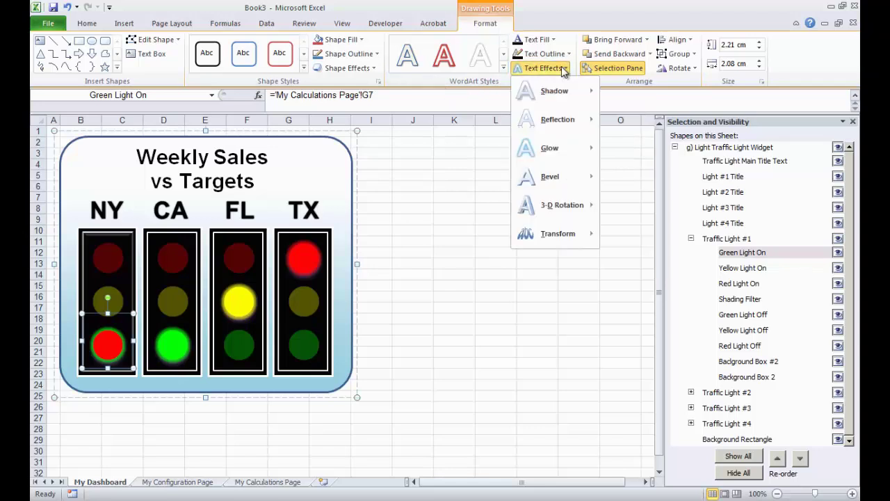
mouse_move(551, 154)
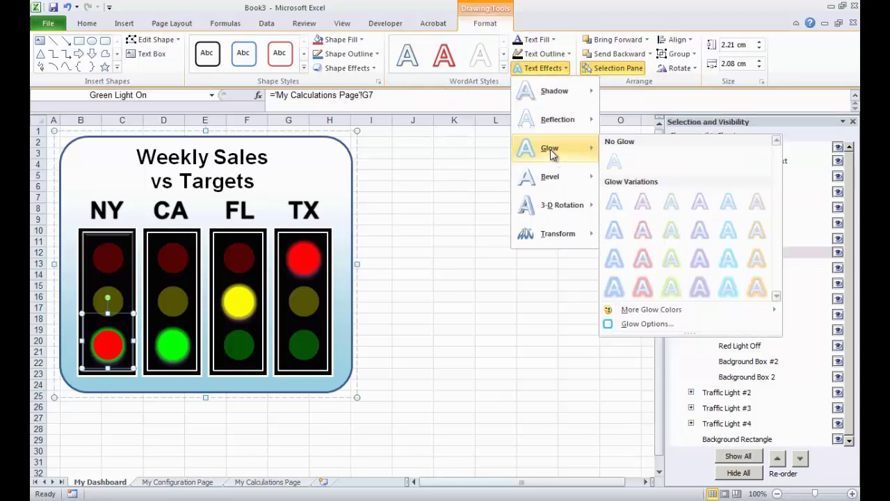
click(648, 324)
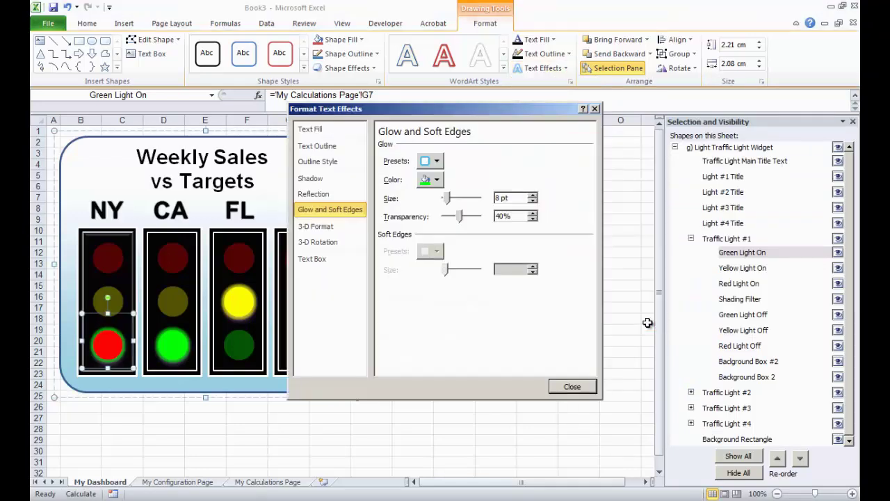
click(438, 182)
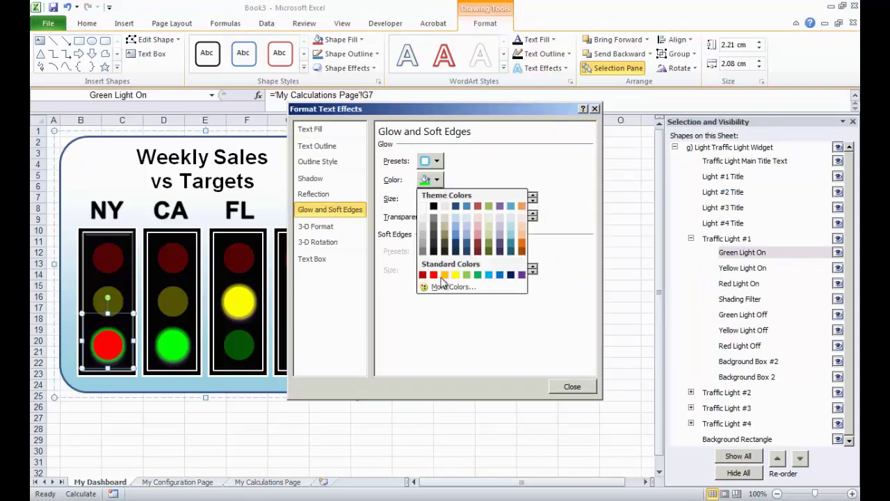
click(434, 278)
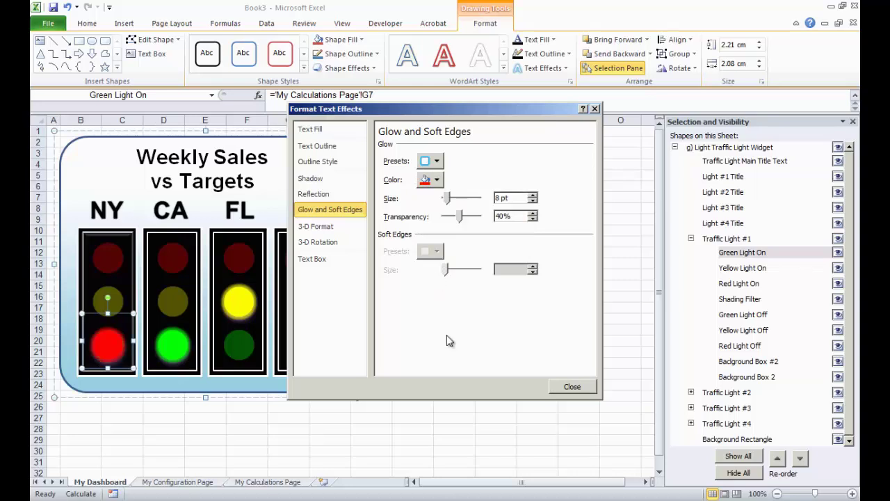
click(576, 388)
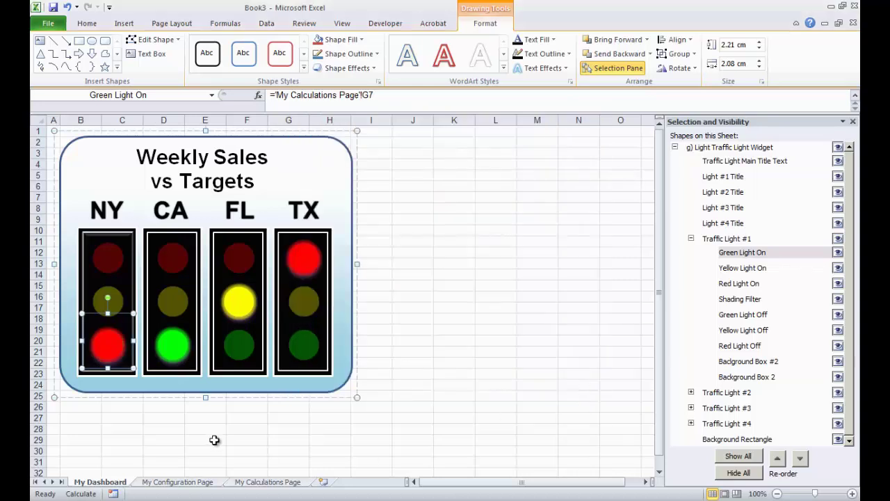
click(214, 440)
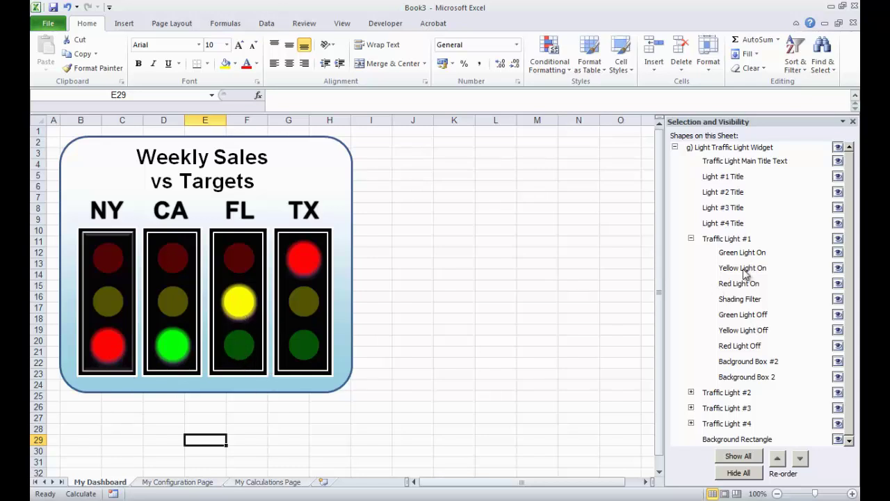
click(744, 315)
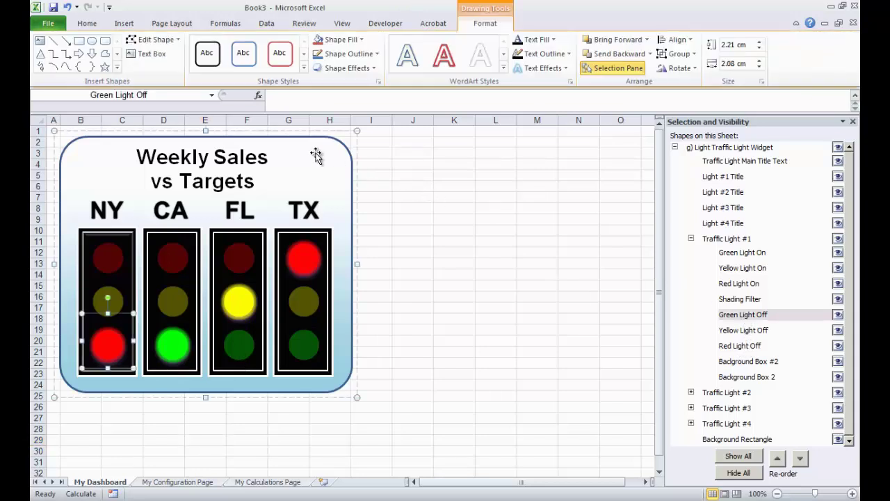
click(87, 23)
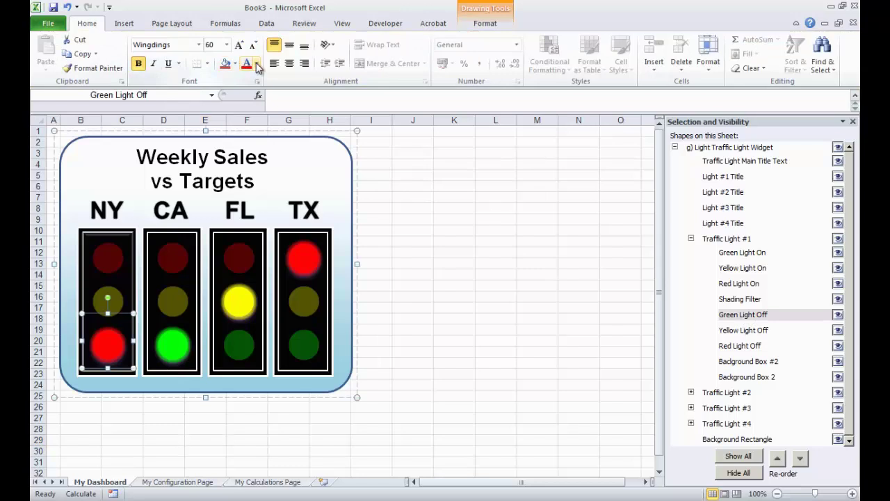
click(257, 63)
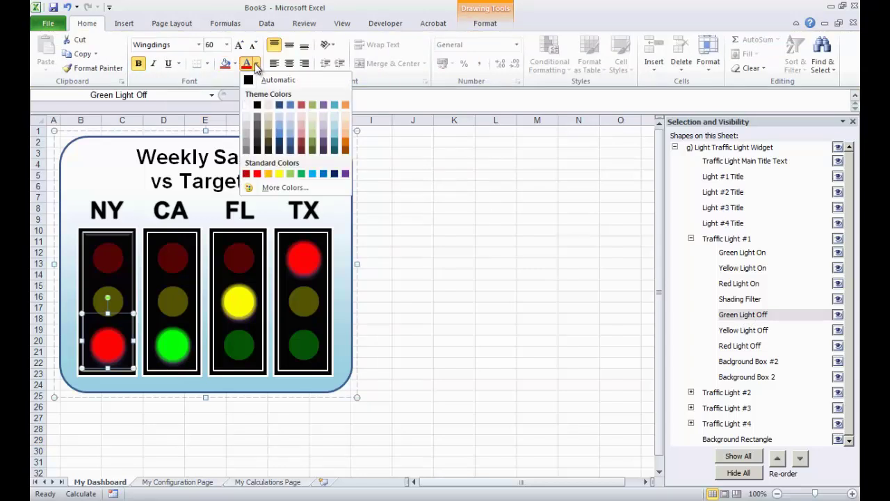
click(279, 188)
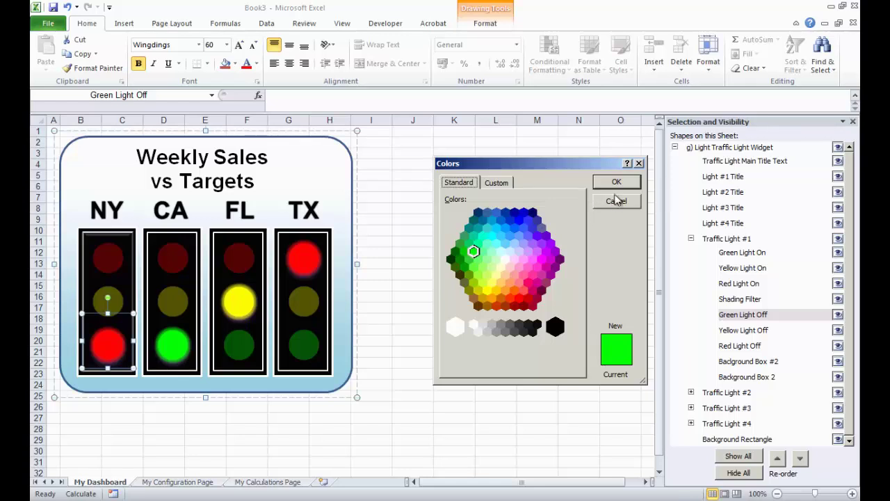
click(639, 163)
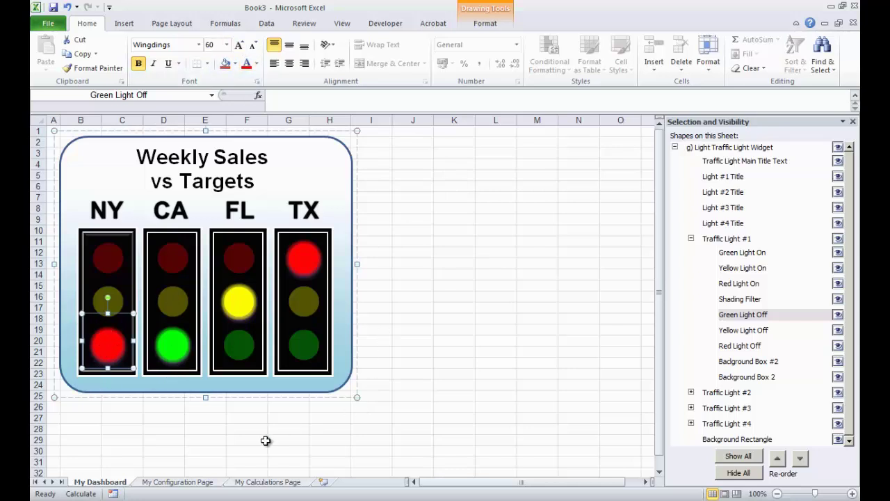
click(741, 269)
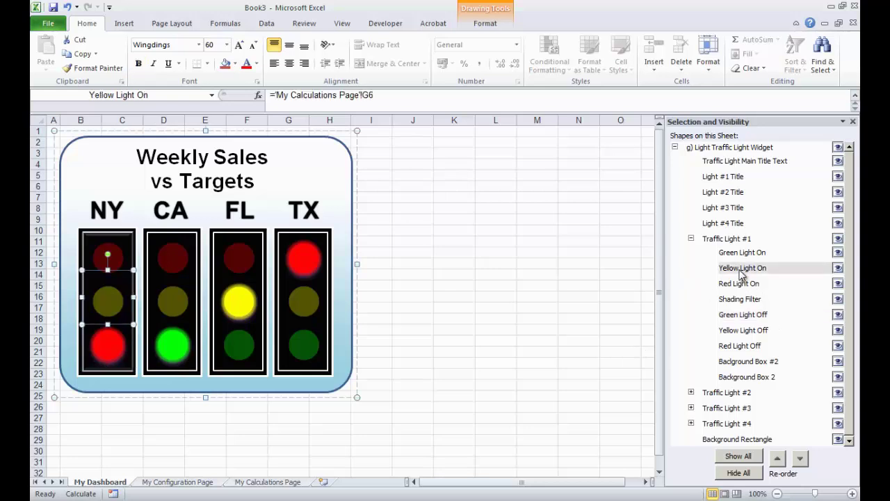
click(255, 66)
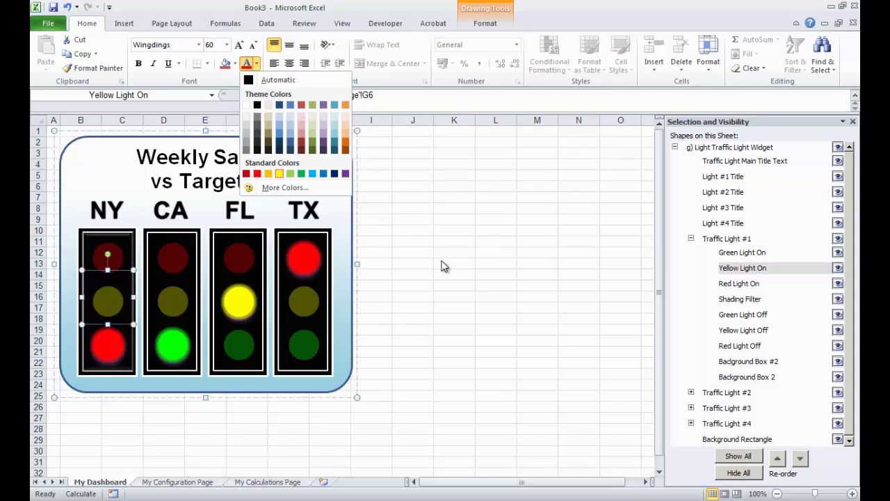
click(739, 284)
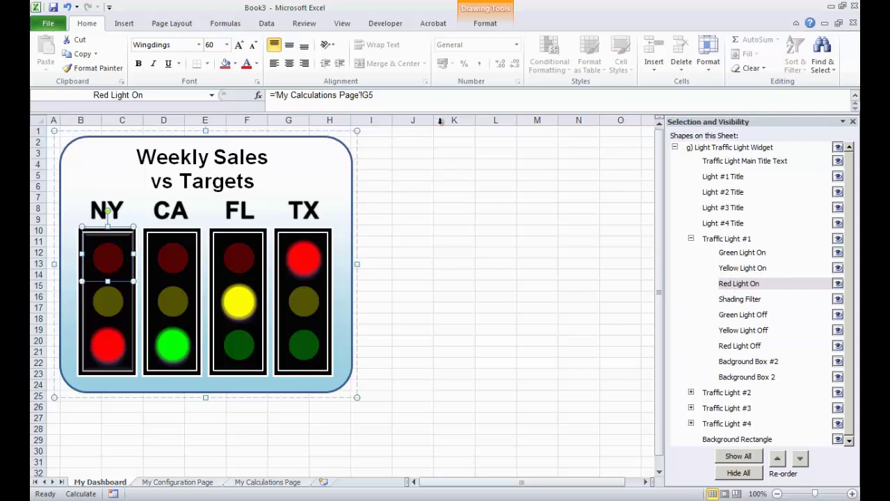
click(256, 63)
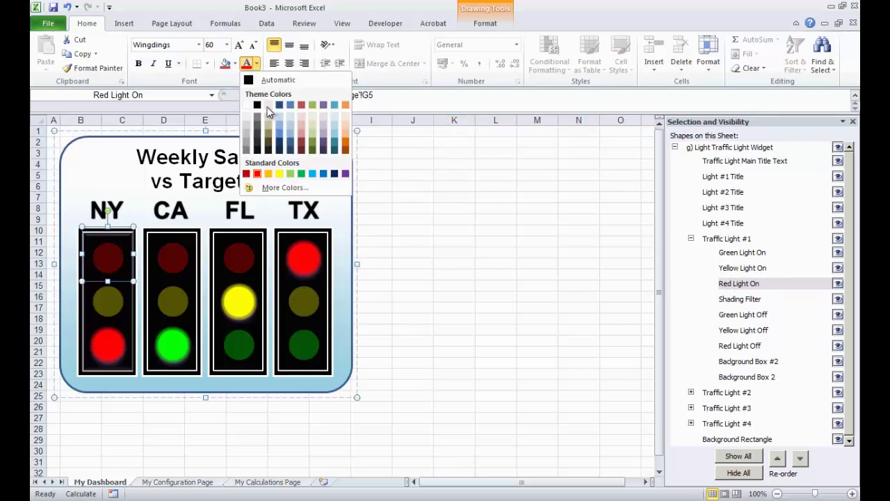
- Recolour NY's Red Light On lamp bright green from More Colors
click(290, 189)
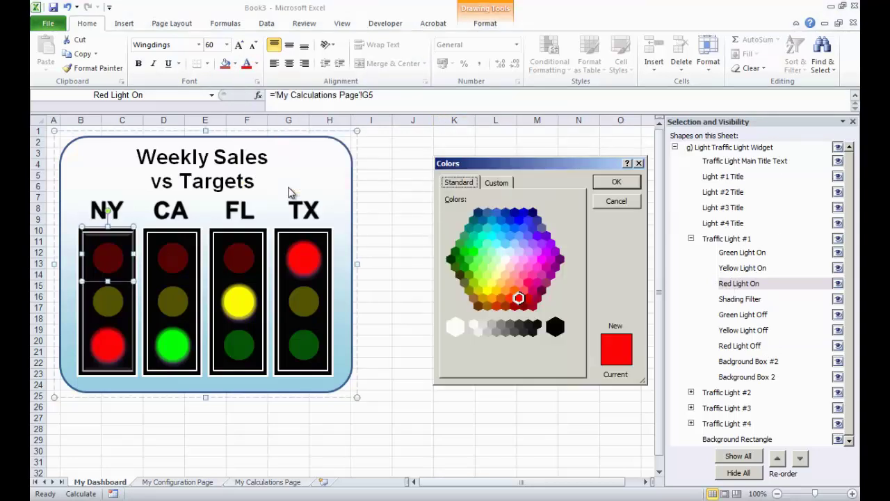
click(474, 251)
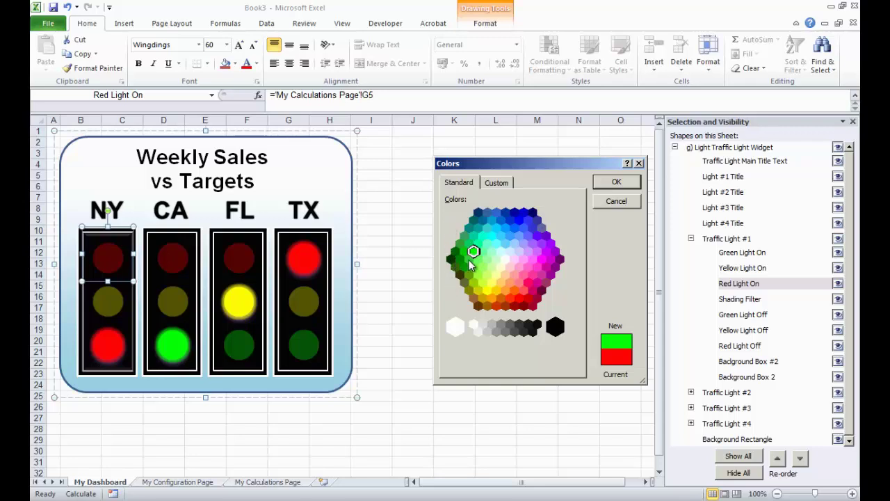
click(616, 182)
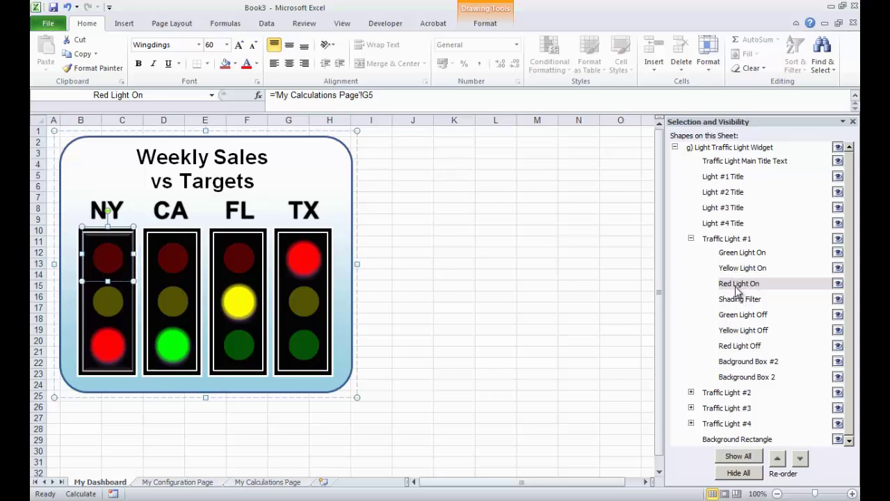
- Apply the same green font colour to the Red Light Off lamp
click(740, 348)
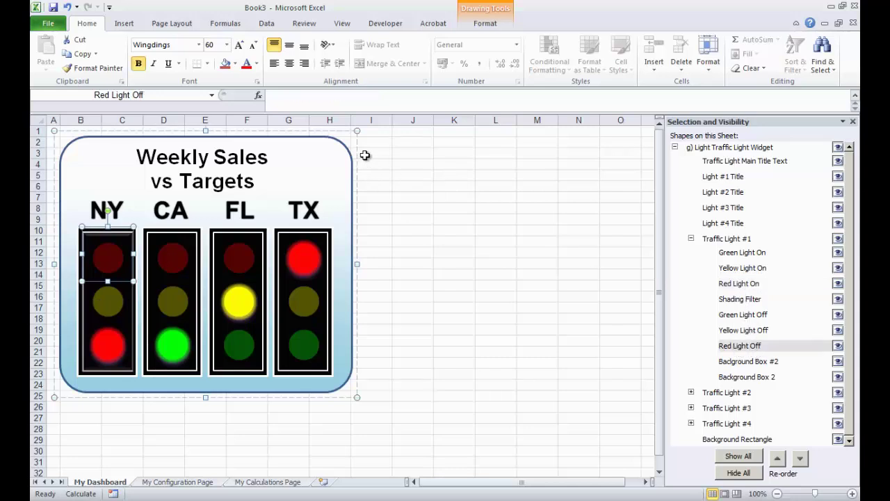
click(257, 63)
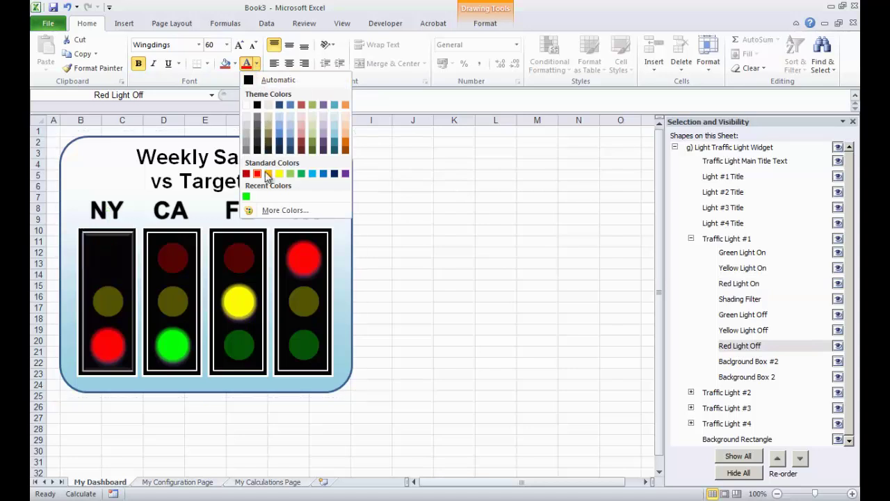
click(246, 197)
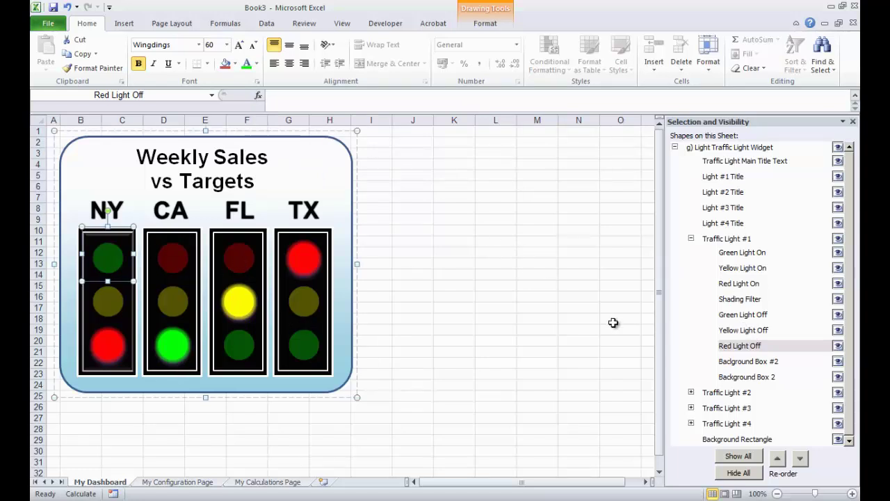
click(738, 286)
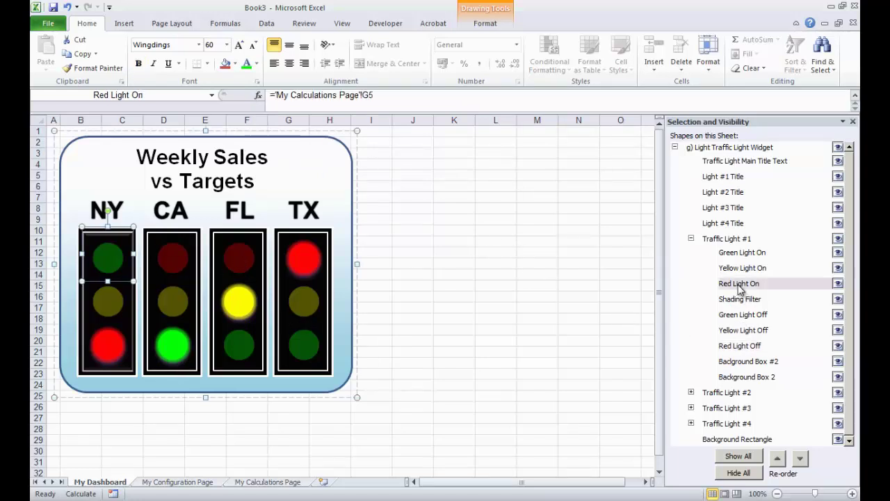
- Change the Red Light On lamp's glow colour to the recent green
click(499, 25)
click(546, 68)
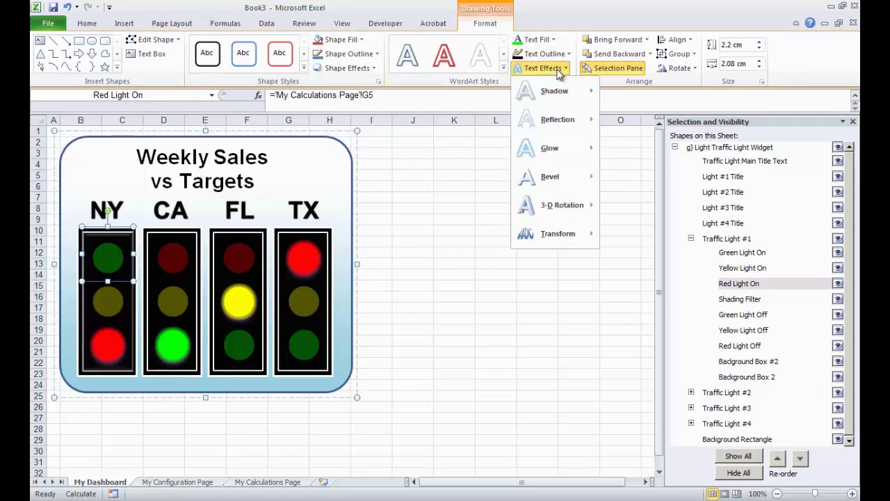
mouse_move(576, 158)
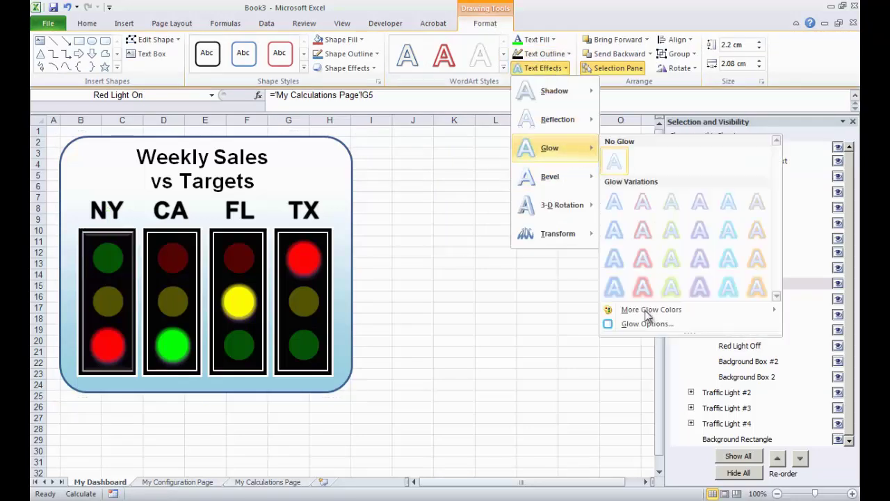
click(641, 324)
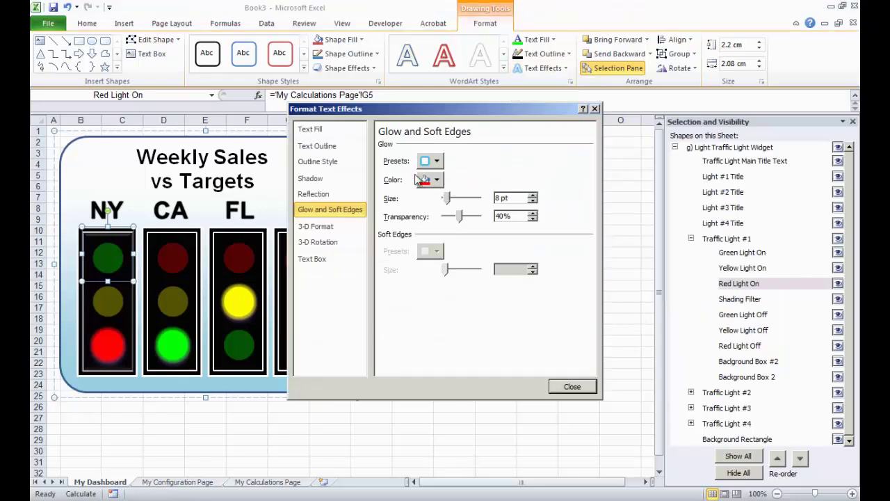
click(437, 180)
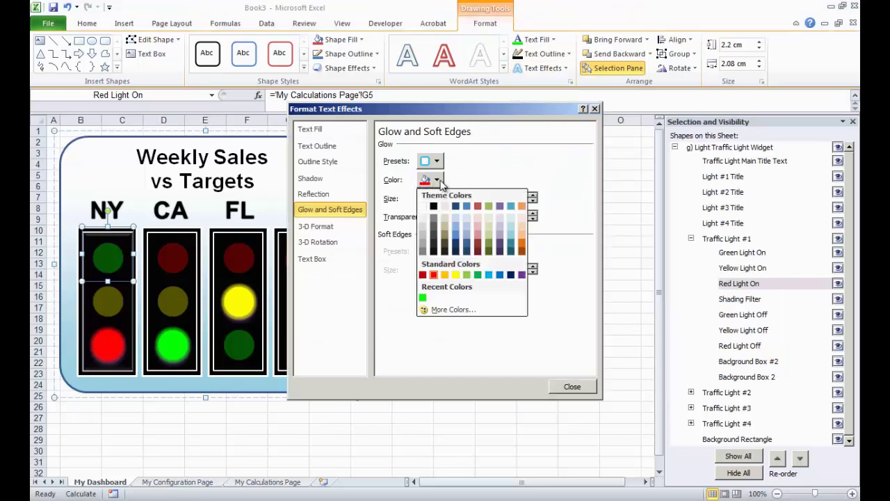
click(424, 295)
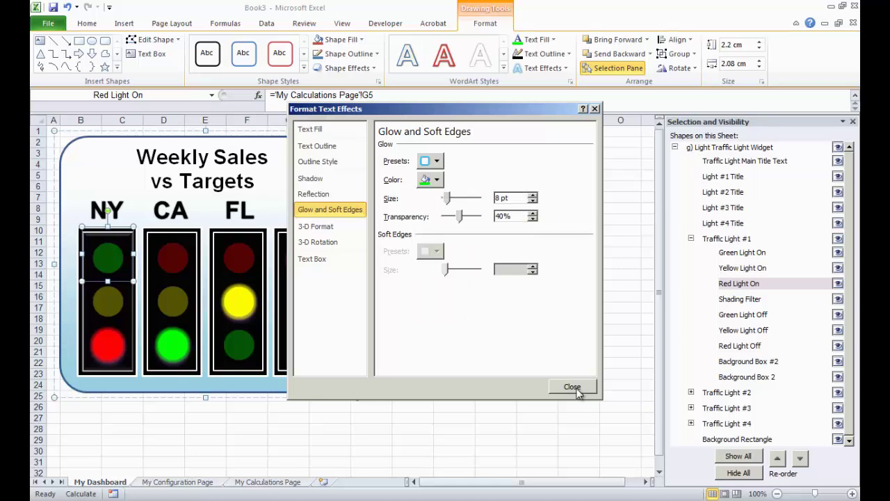
click(576, 392)
click(532, 322)
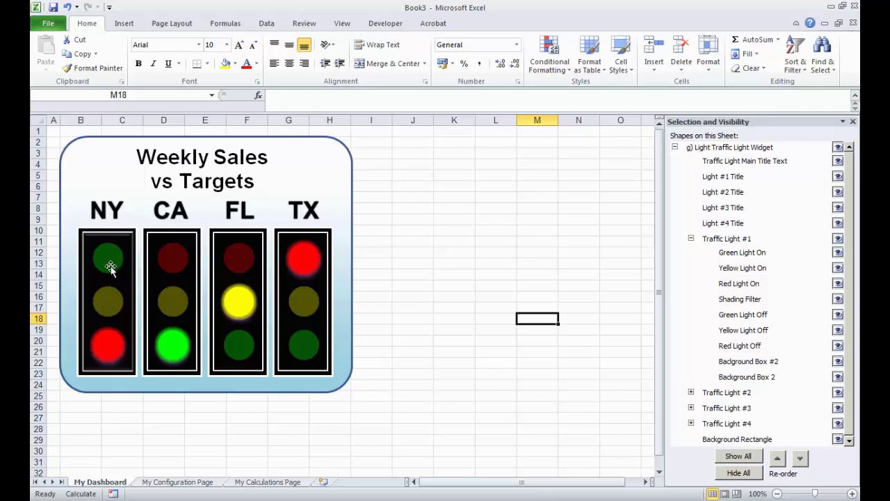
- Set Light #1 Value to 80 and check the dashboard
click(161, 485)
click(249, 222)
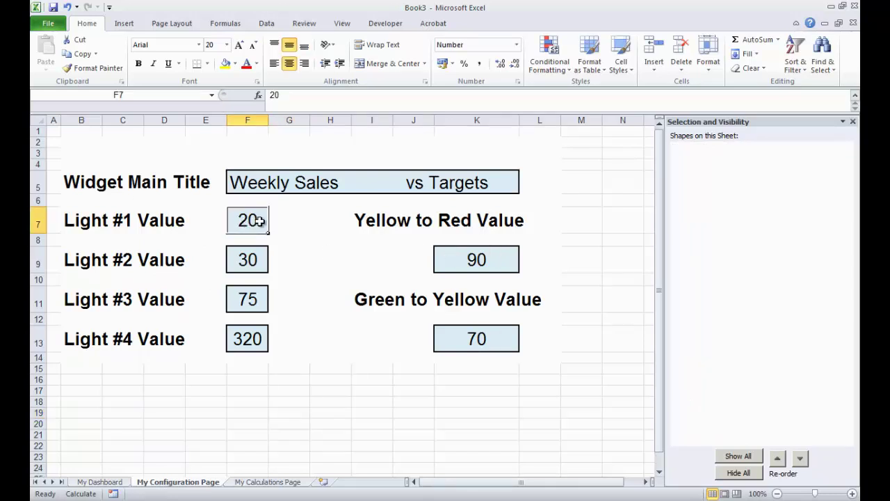
text(89)
key(BackSpace)
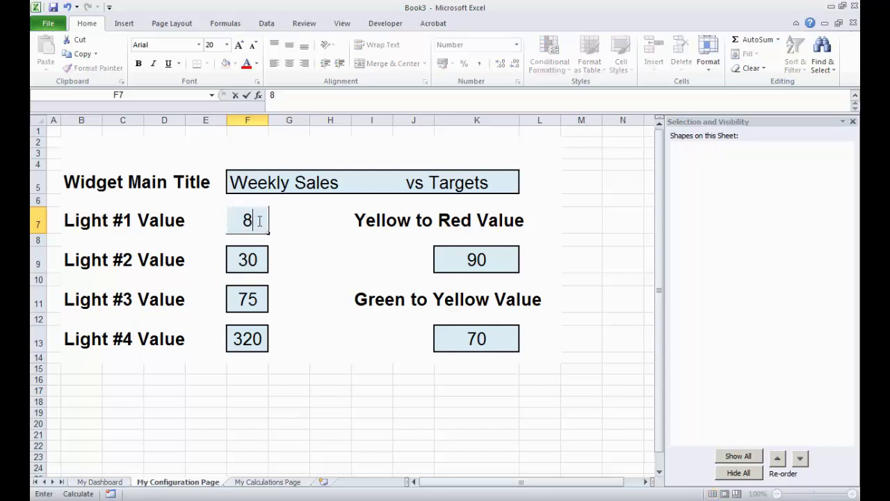
text(0)
key(Return)
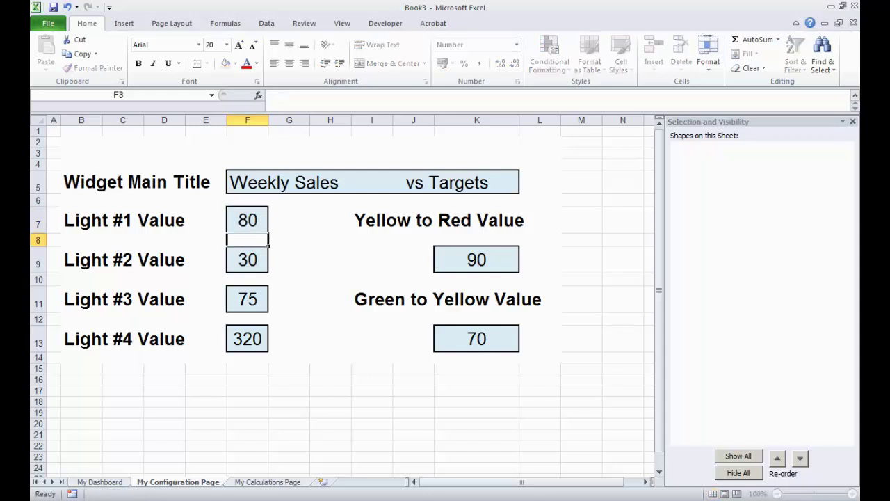
click(115, 482)
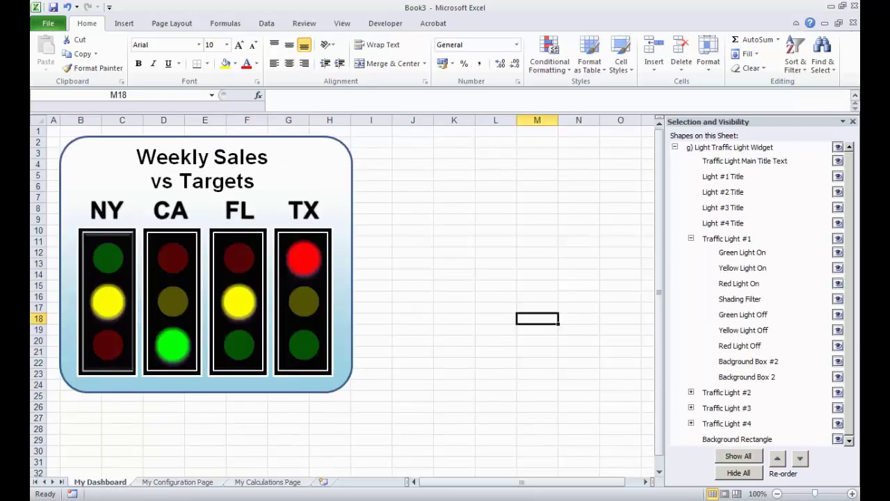
- Change Light #1 Value to 95 and return to the dashboard
click(188, 482)
click(254, 224)
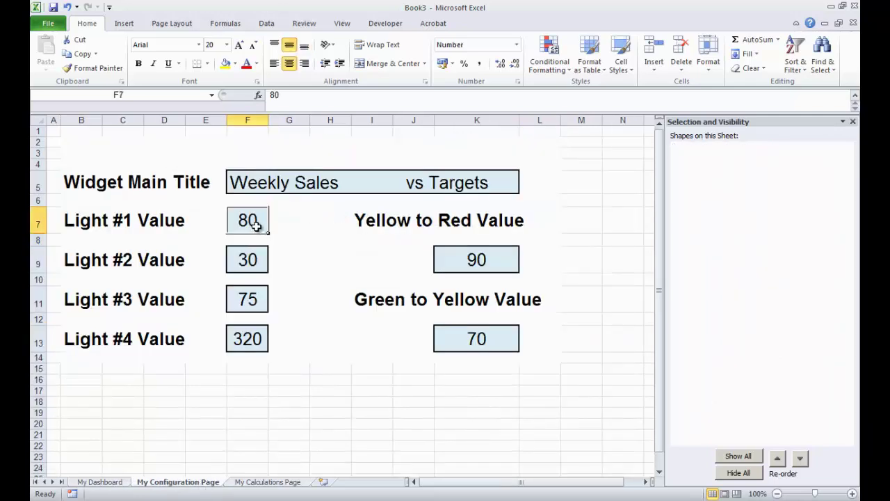
double_click(286, 98)
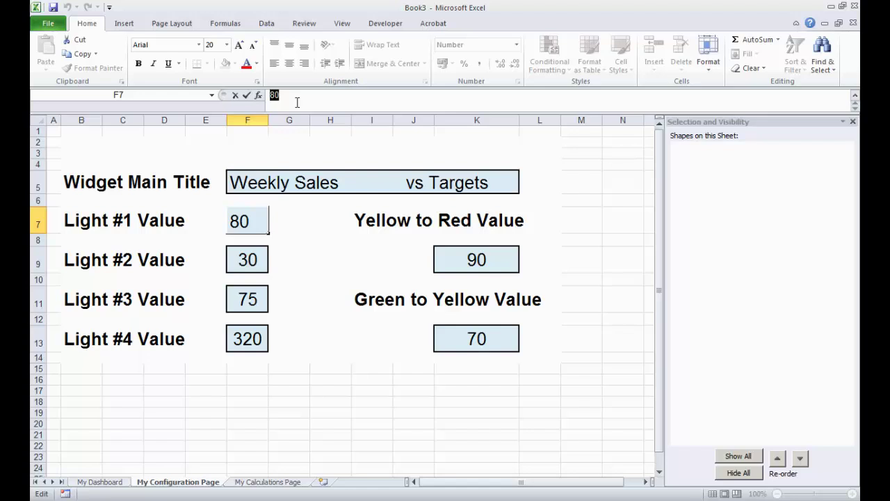
text(95)
key(Return)
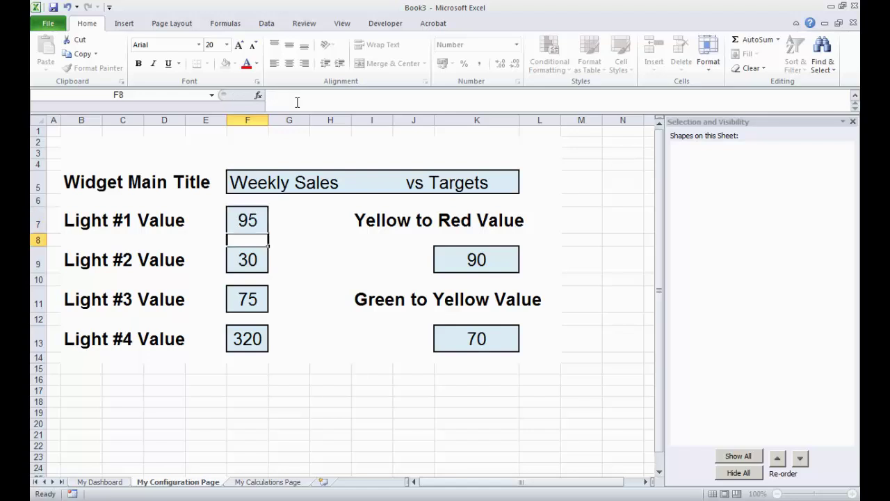
click(112, 482)
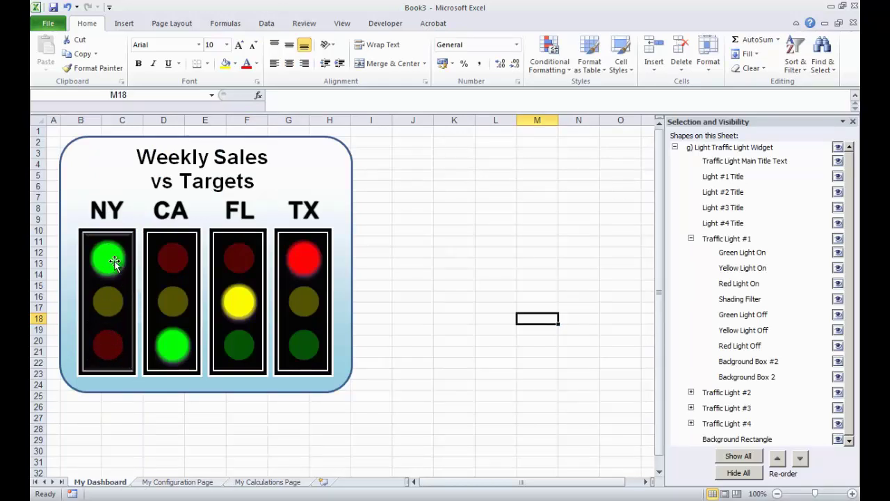
click(178, 417)
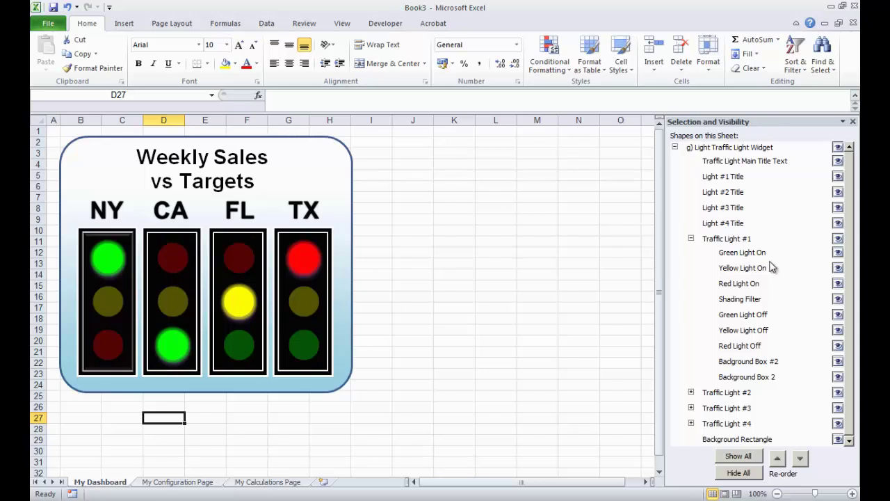
- Select the CA light's Green Light On shape under Traffic Light #2 and colour it red
click(691, 238)
click(691, 253)
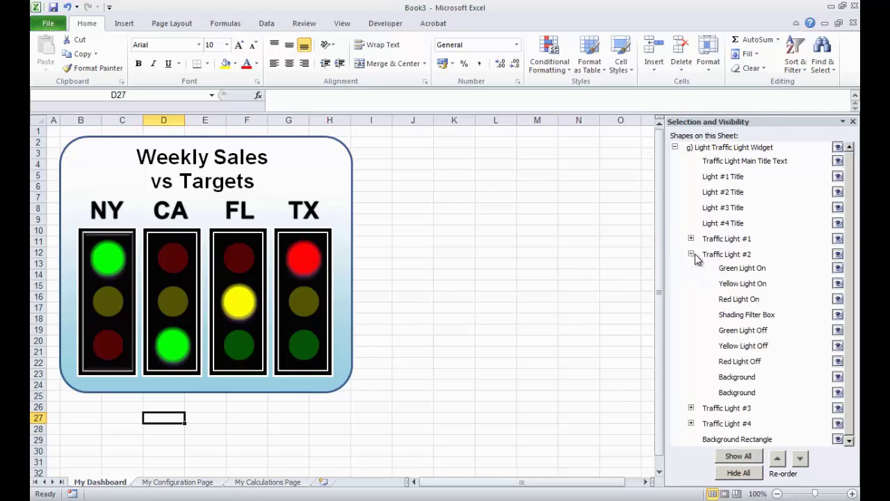
click(745, 271)
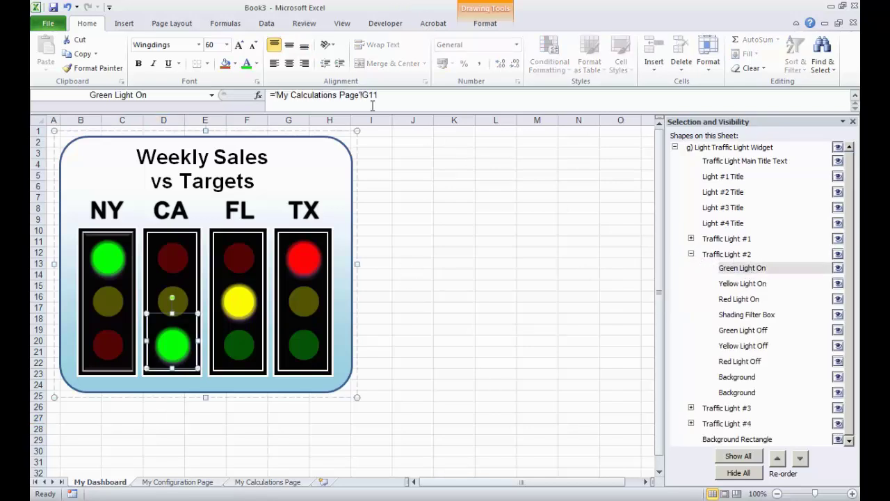
click(257, 64)
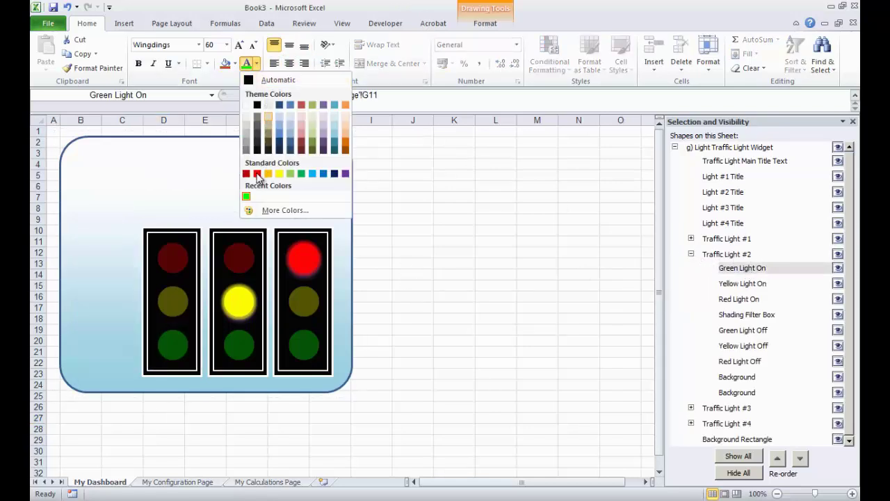
click(257, 174)
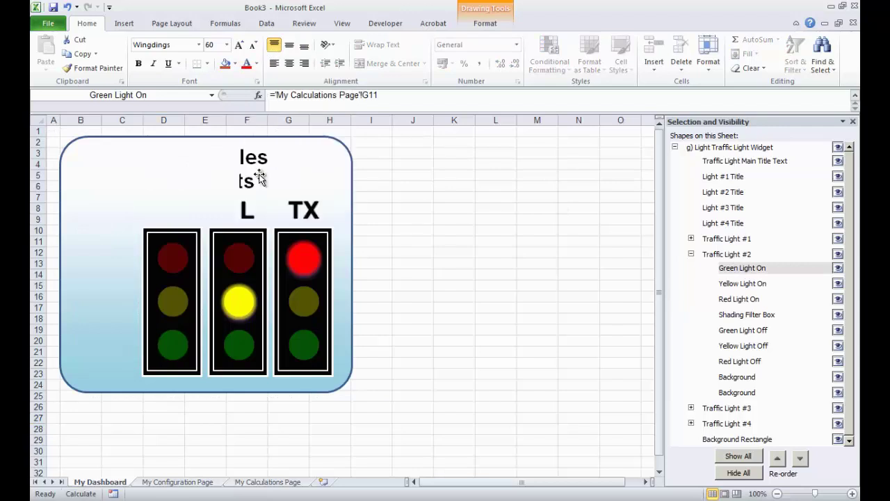
- Set the CA lit lamp's glow colour to red in Glow Options
click(487, 25)
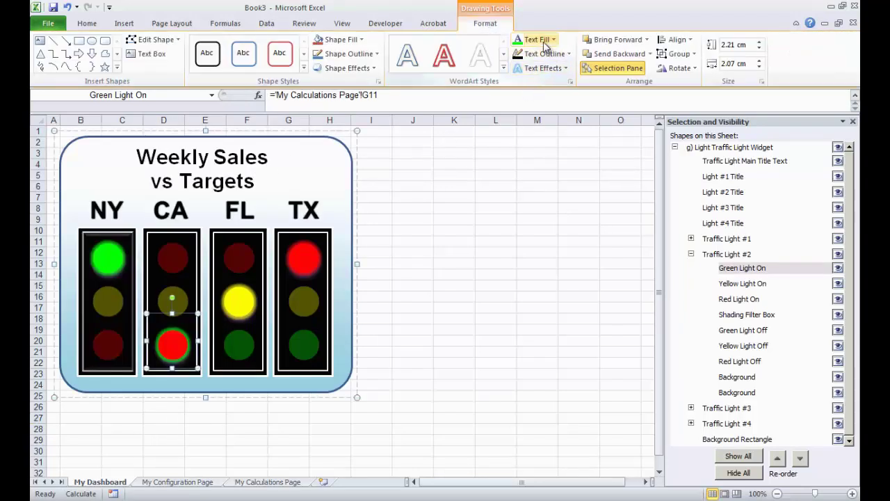
click(560, 69)
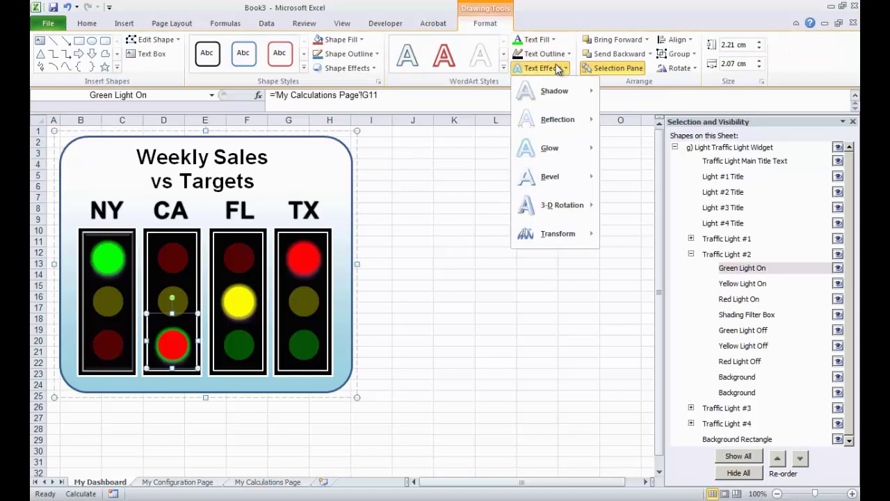
mouse_move(573, 148)
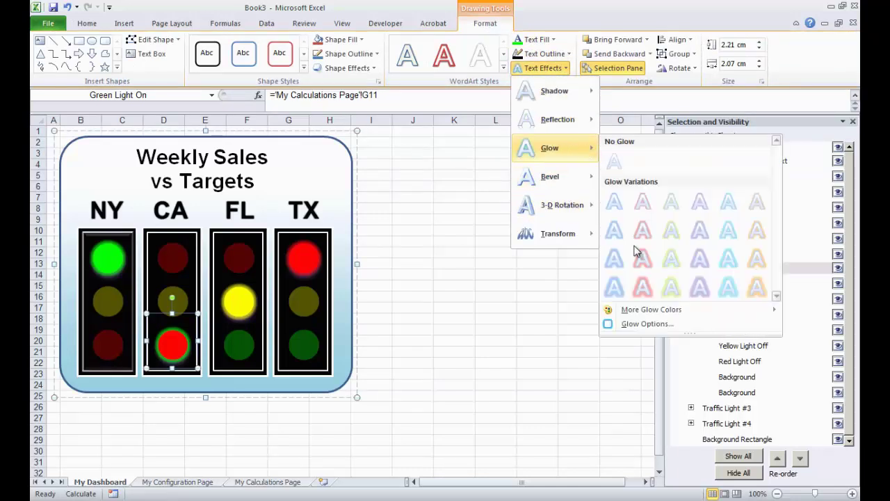
click(645, 326)
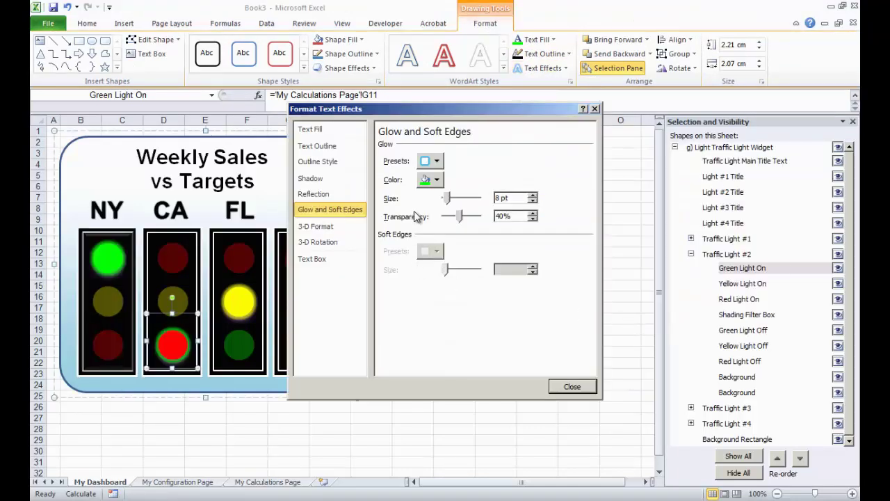
click(437, 179)
click(433, 275)
click(570, 388)
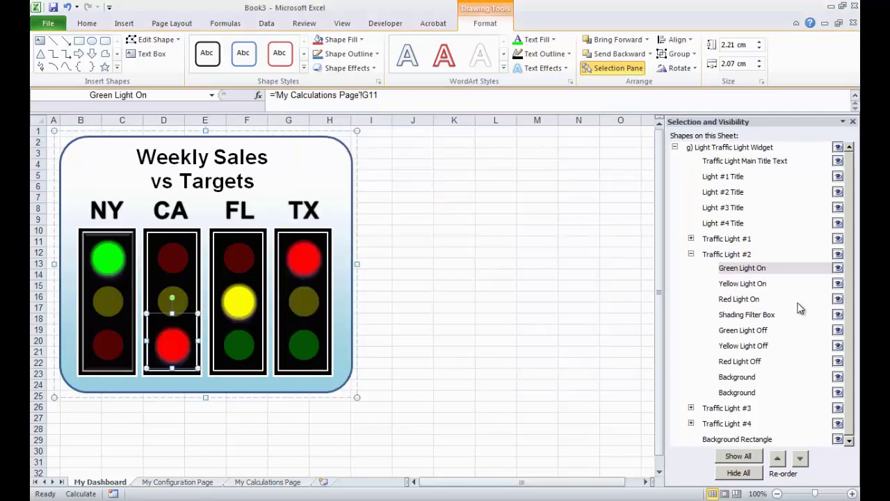
- Colour the CA light's Red Light On lamp green
click(743, 300)
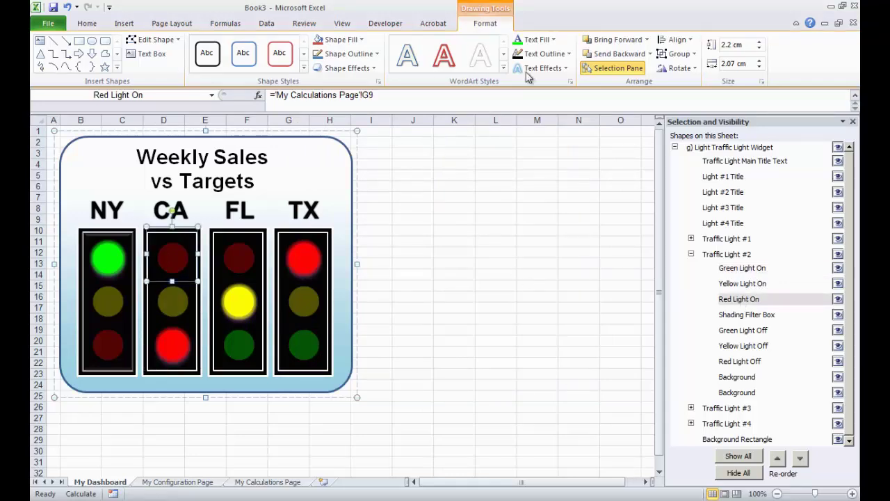
click(87, 23)
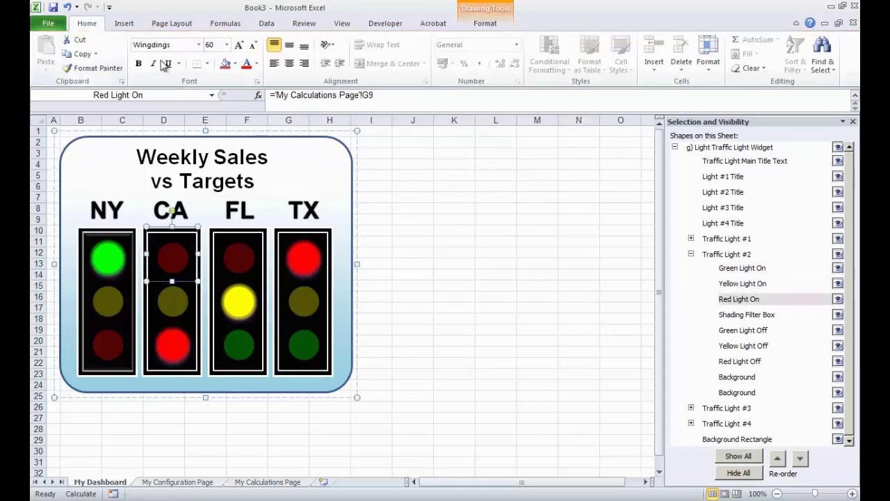
click(257, 63)
click(246, 196)
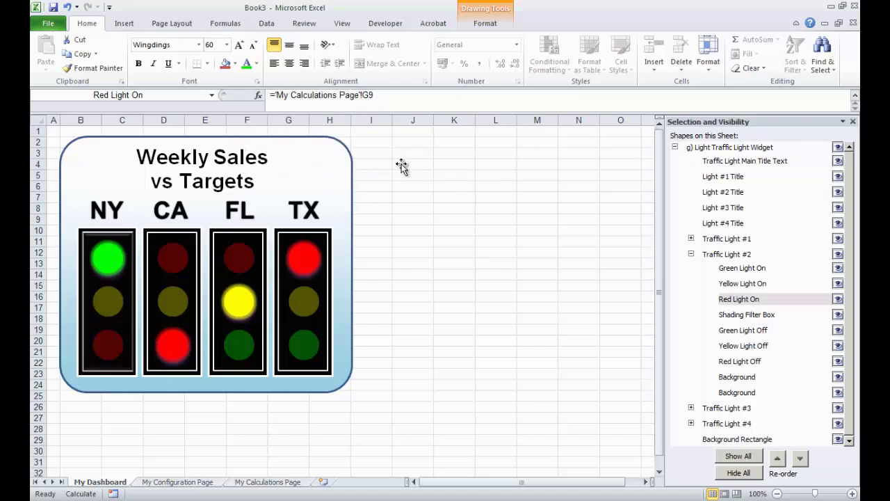
- Give the CA Red Light On lamp a green glow
click(484, 23)
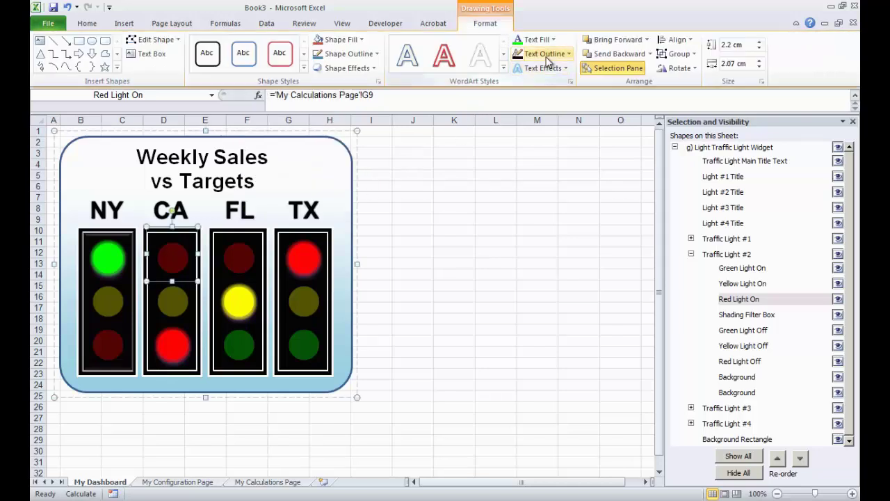
click(564, 68)
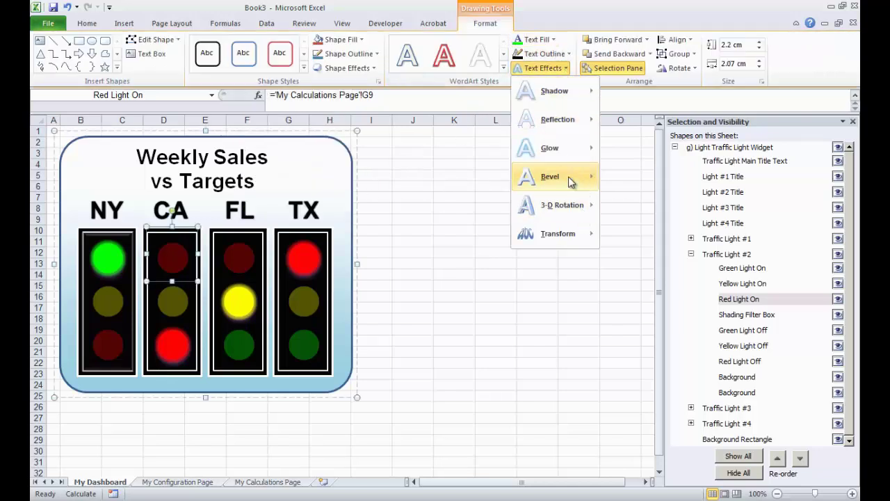
mouse_move(571, 148)
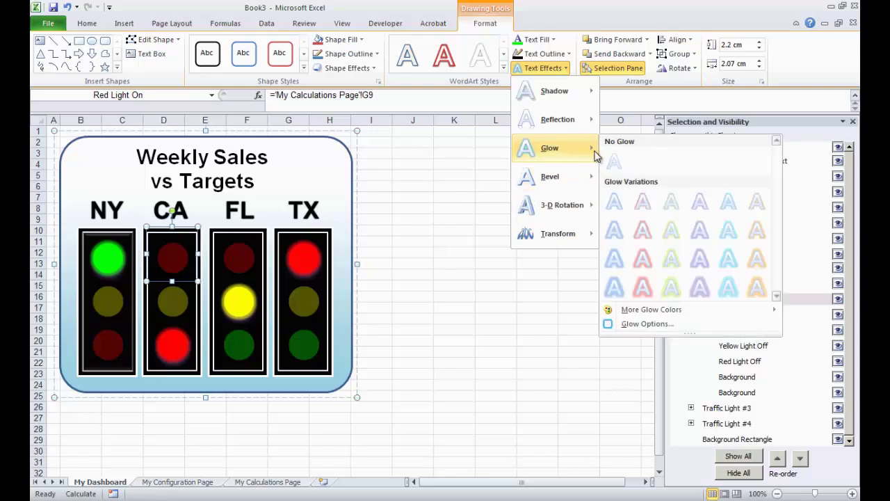
click(629, 324)
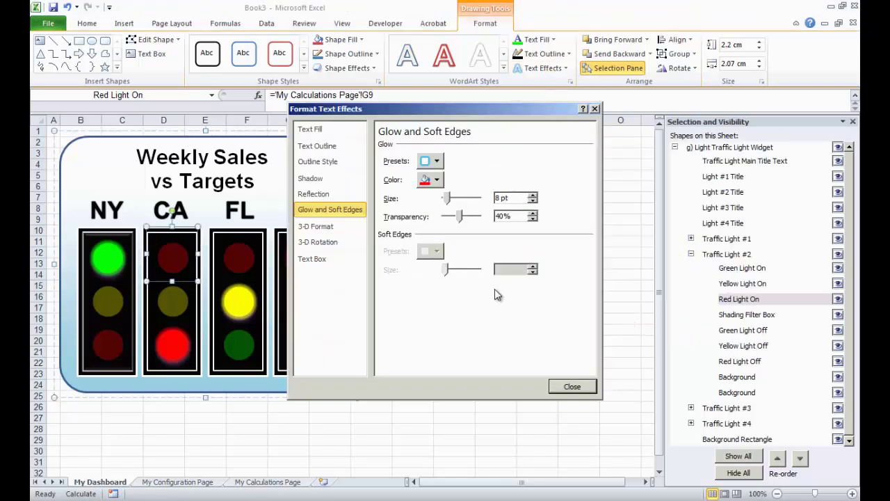
click(436, 180)
click(424, 296)
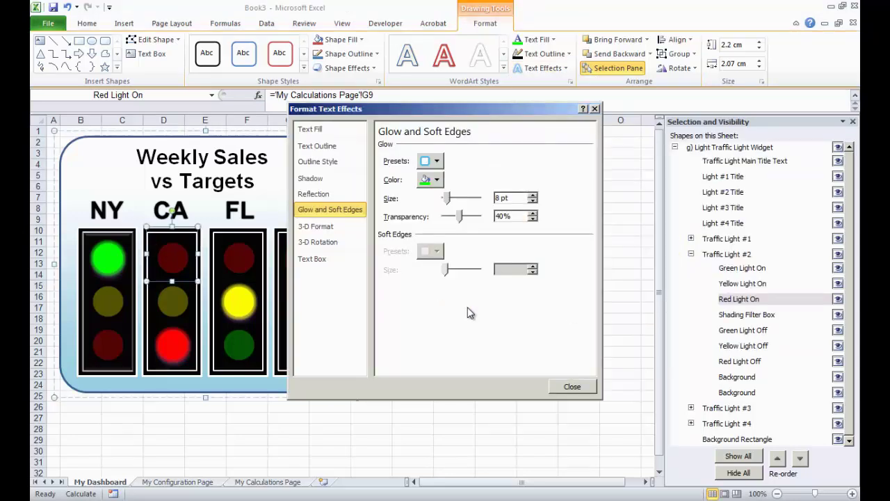
click(574, 388)
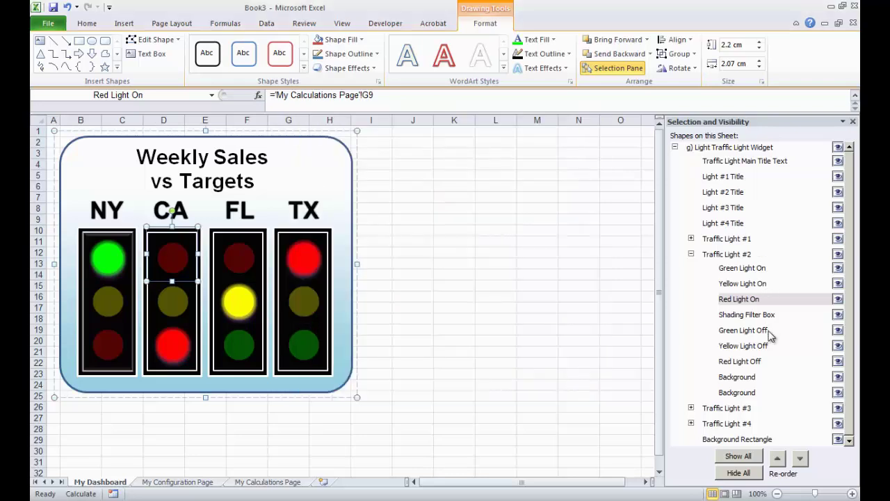
- Recolour the CA Red Light Off lamp dark green and the Green Light Off lamp to match
click(743, 361)
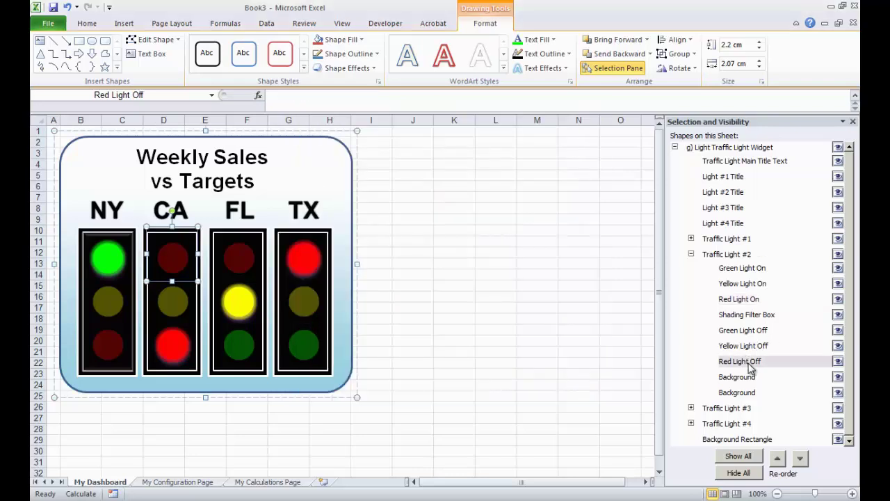
click(87, 24)
click(256, 64)
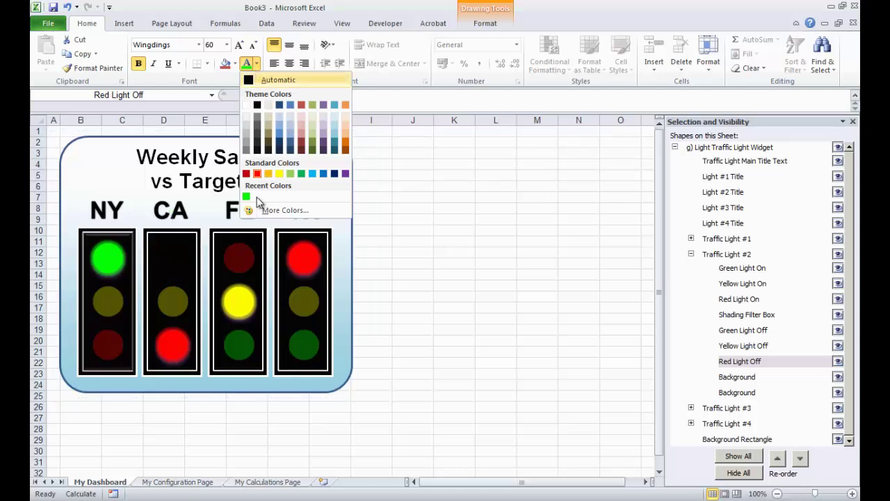
click(746, 332)
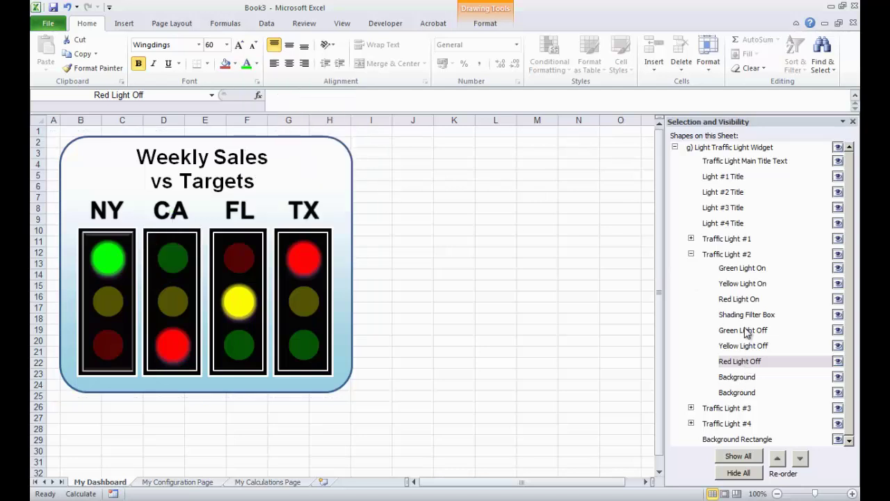
click(745, 333)
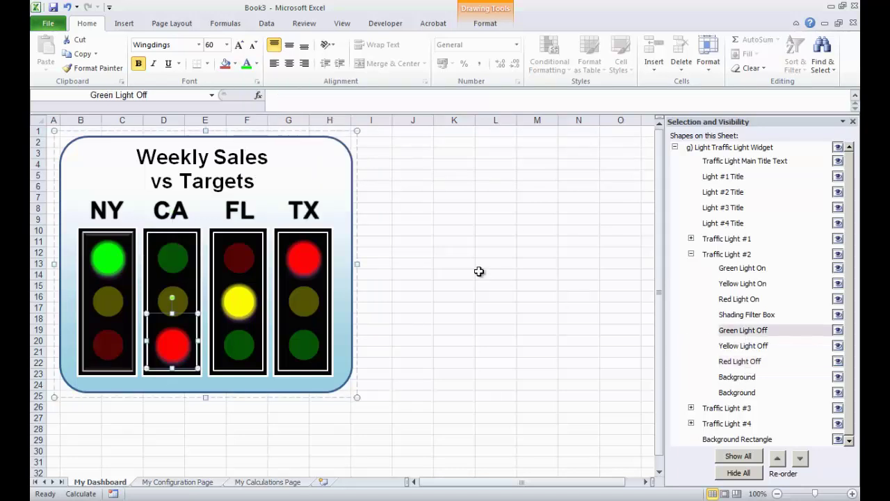
click(257, 63)
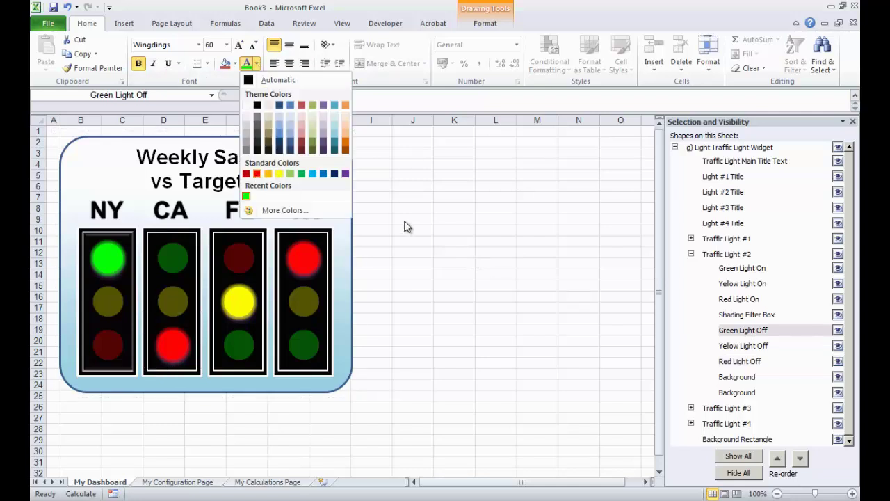
click(437, 223)
click(454, 340)
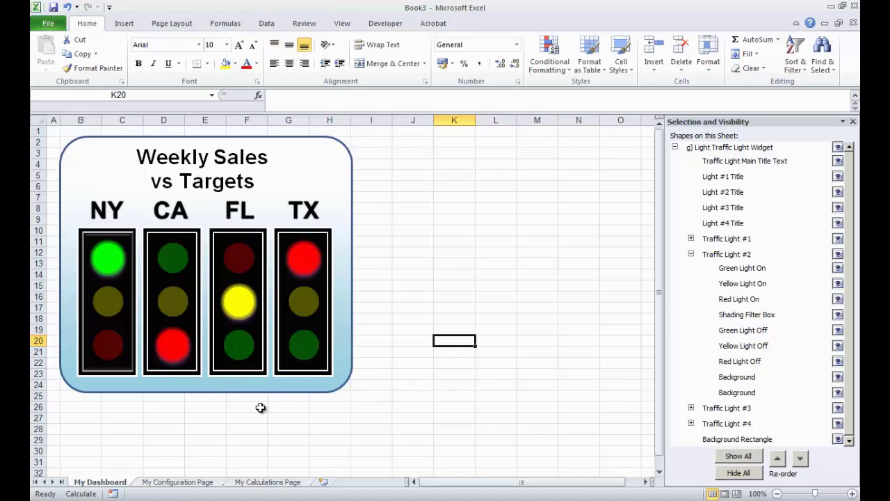
- Give the FL light's Green Light On shape in Traffic Light #3 a red glow
click(691, 254)
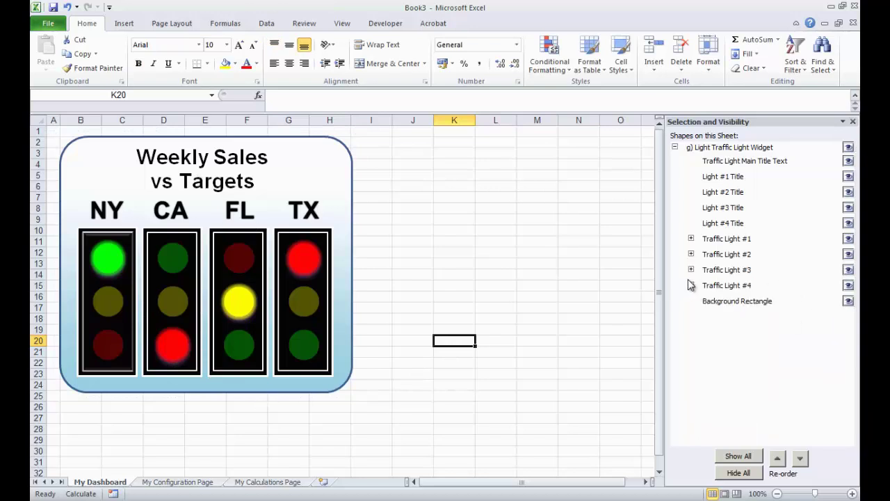
click(691, 270)
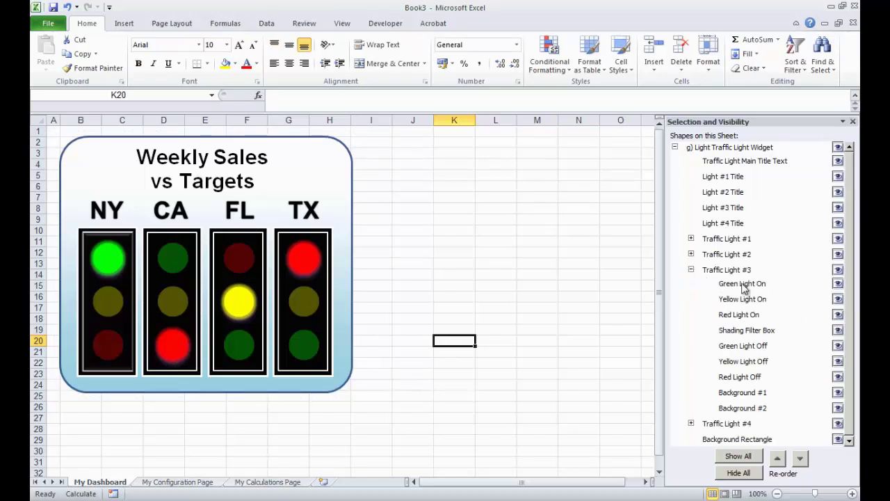
click(741, 284)
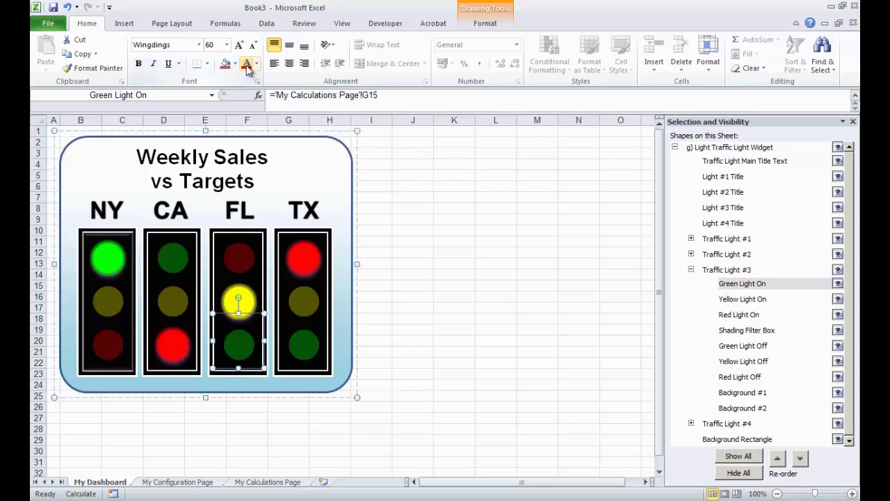
click(490, 25)
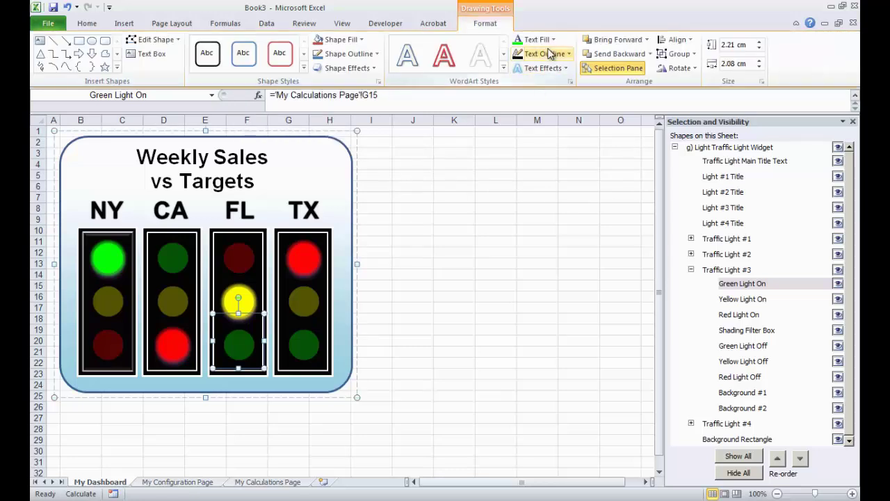
click(562, 69)
mouse_move(573, 150)
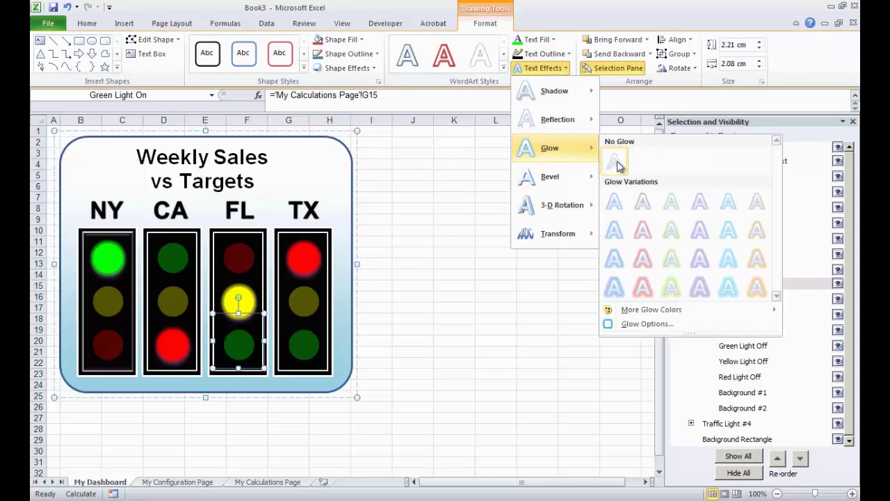
click(642, 324)
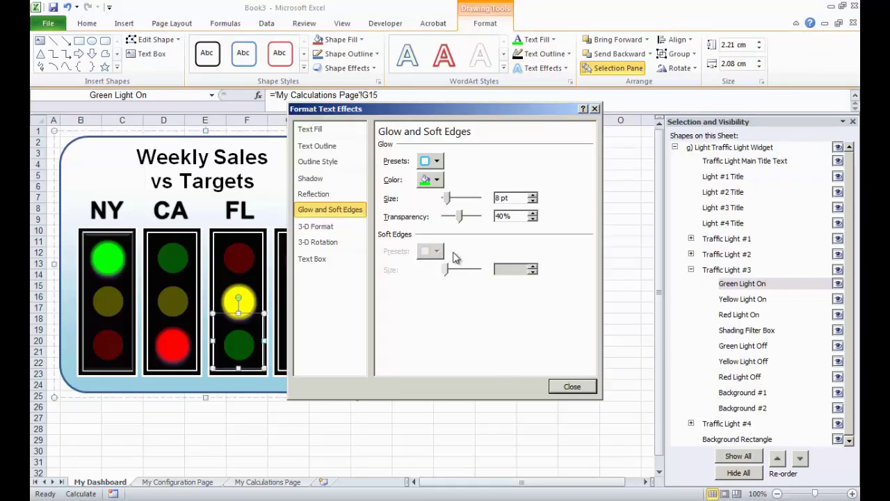
click(436, 180)
click(434, 275)
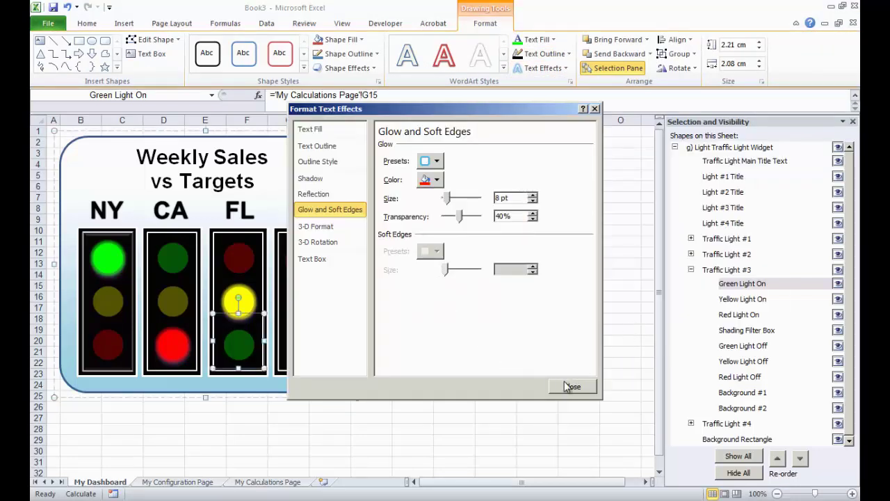
click(571, 385)
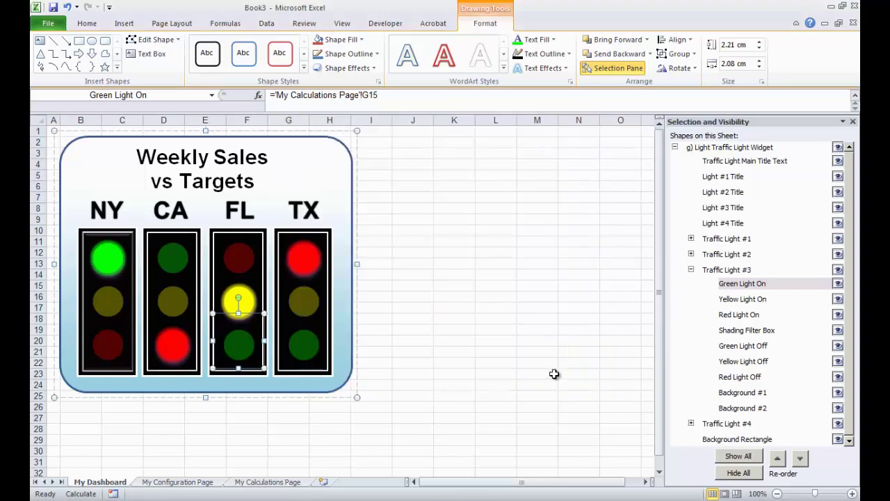
- Set the FL Red Light On lamp's glow colour to green
click(751, 315)
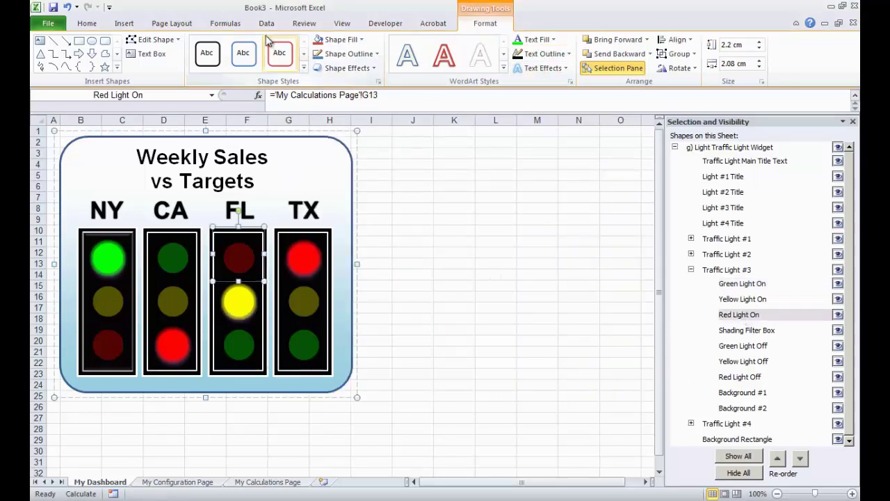
click(87, 25)
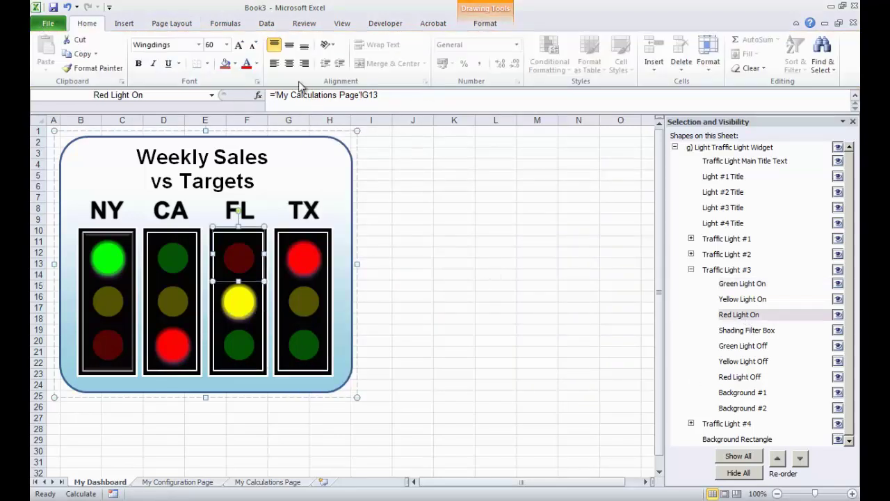
click(256, 64)
click(495, 28)
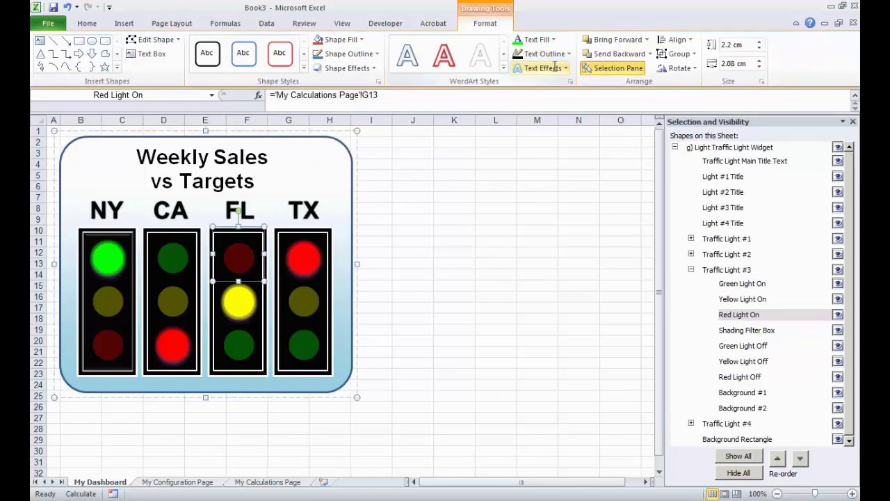
click(555, 69)
mouse_move(585, 149)
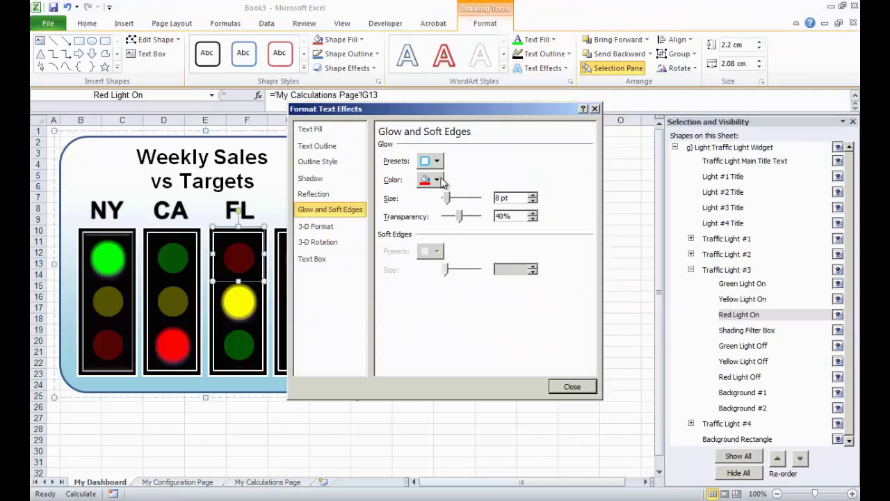
click(436, 180)
click(423, 298)
click(570, 385)
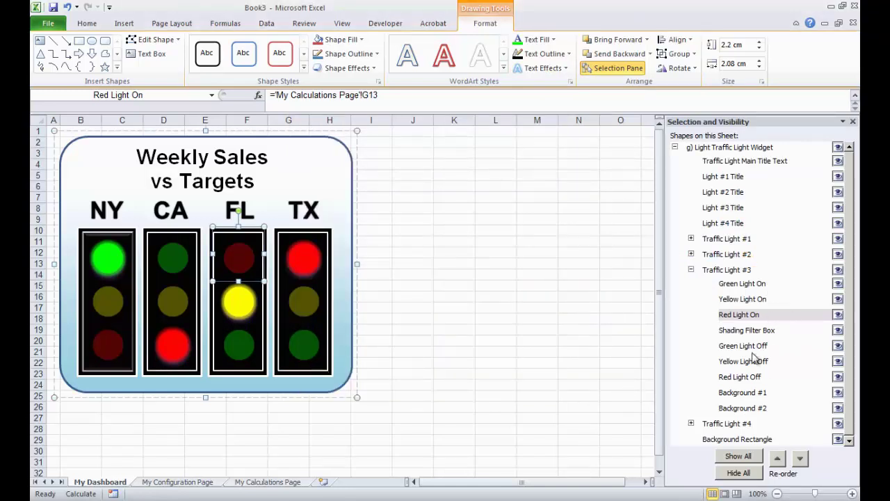
click(748, 348)
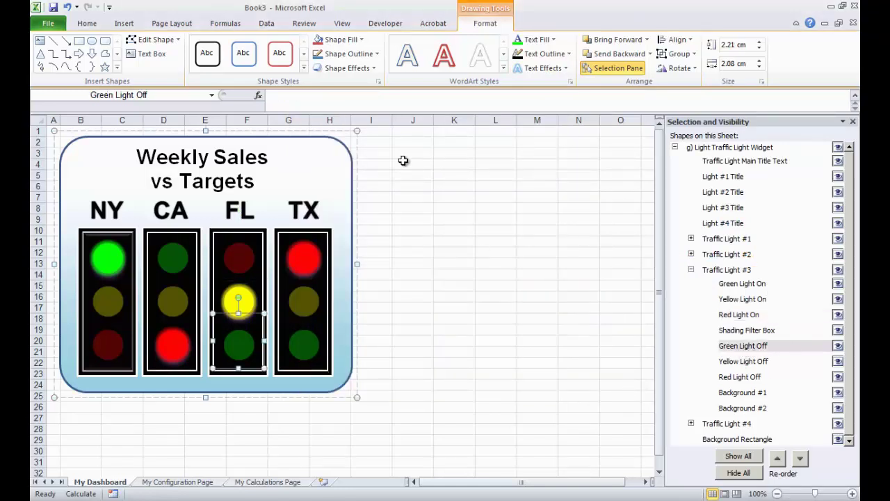
- Colour the FL light's Red Light Off lamp green
click(89, 24)
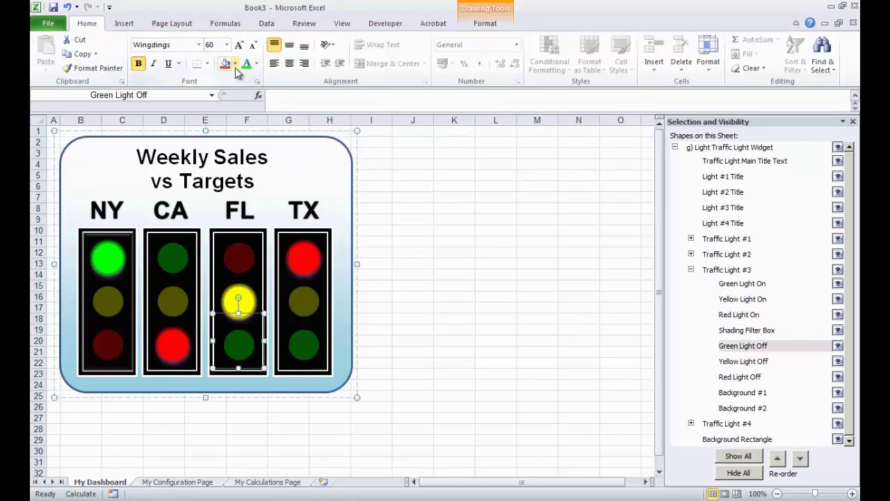
click(257, 64)
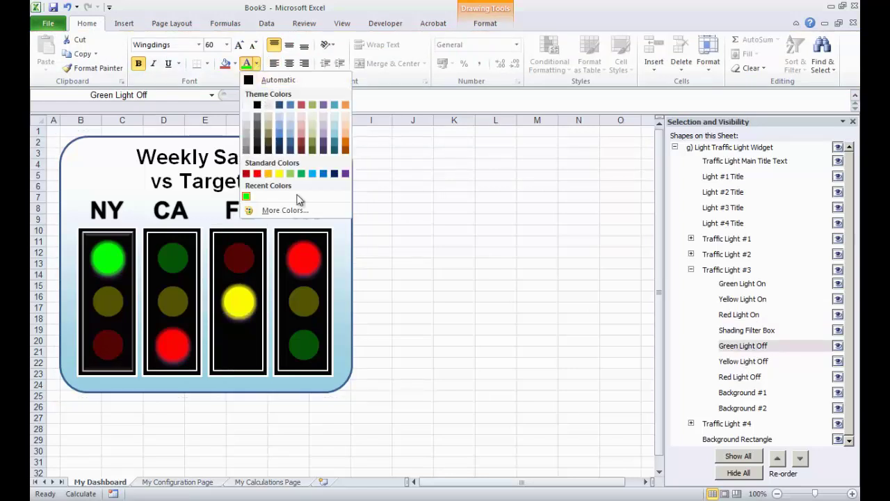
key(Escape)
click(742, 376)
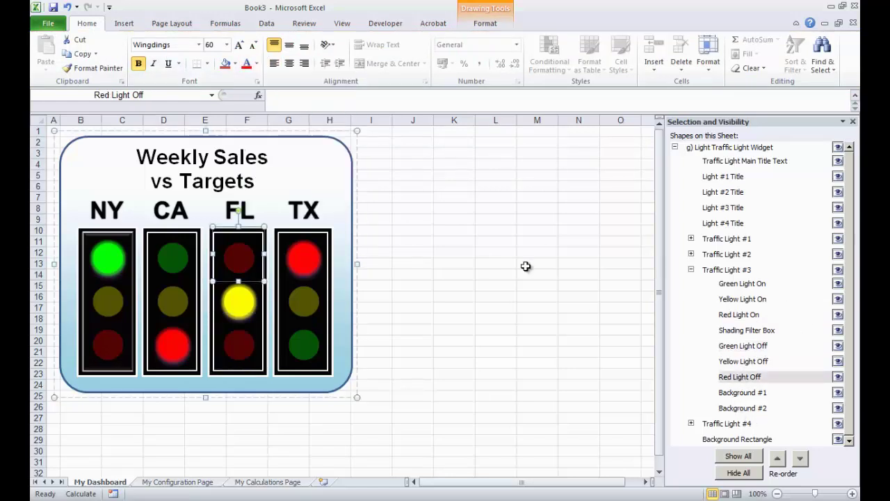
click(256, 63)
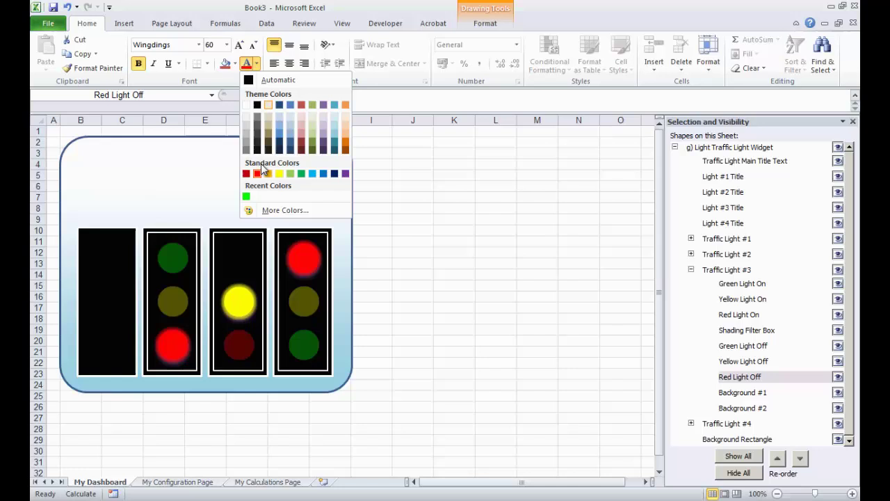
click(247, 197)
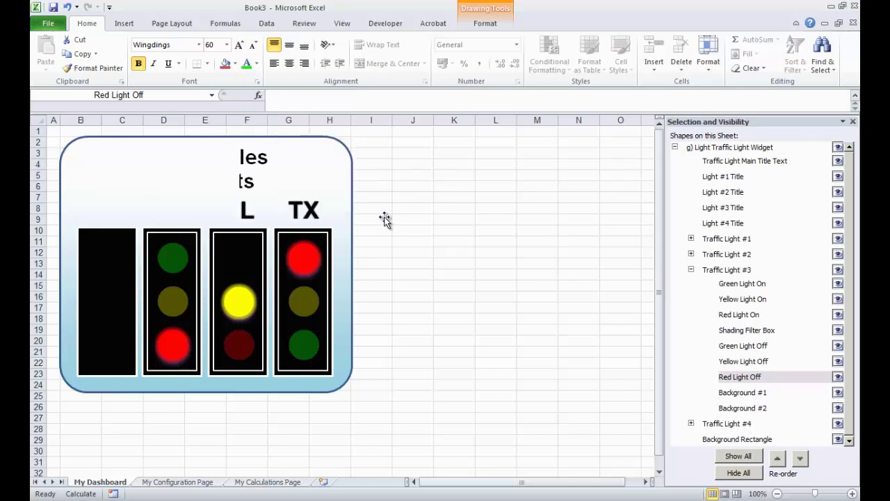
- Colour the FL light's Green Light On shape red and check the result
click(691, 270)
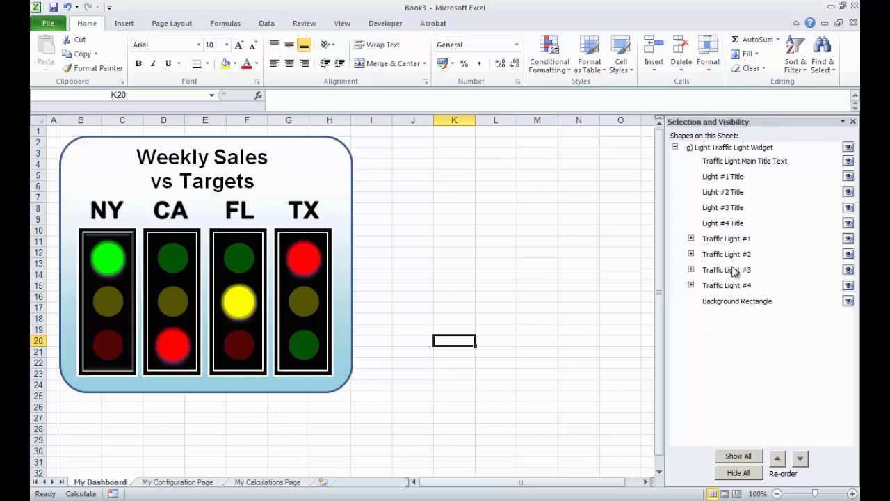
click(692, 269)
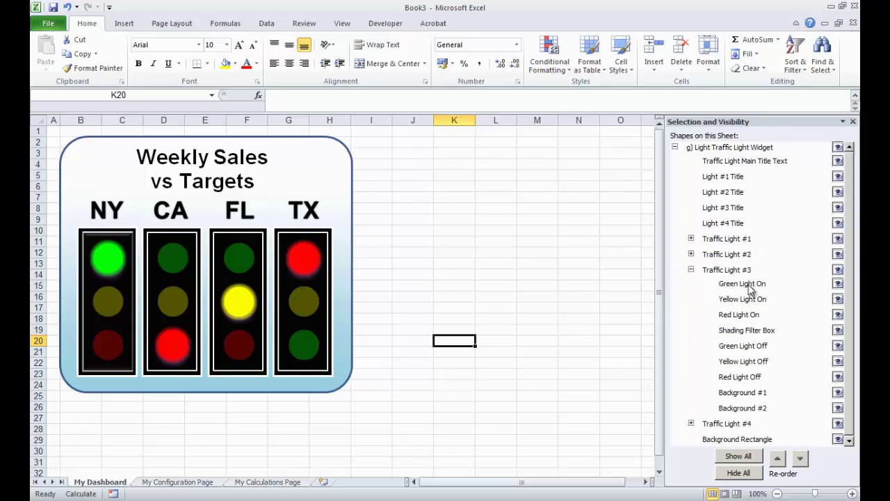
click(745, 284)
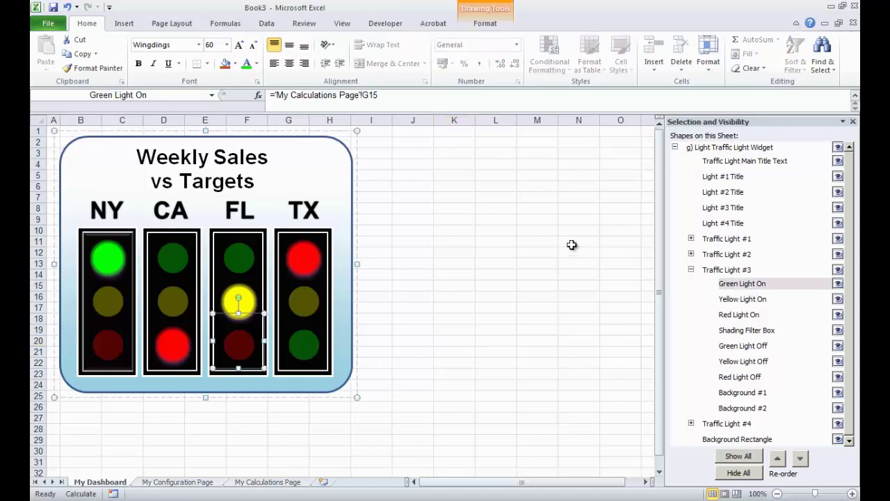
click(257, 63)
click(257, 173)
click(492, 331)
key(ctrl+z)
click(692, 271)
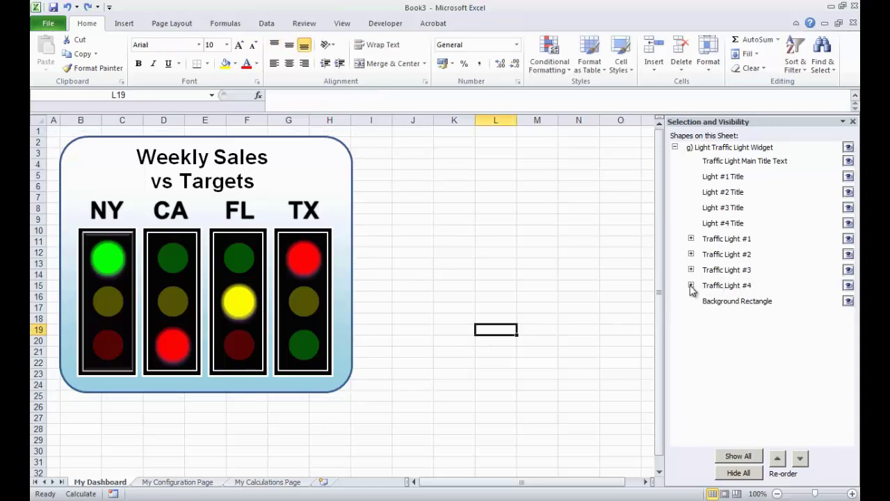
click(692, 286)
- Set the TX light's Green Light On glow colour to red
click(728, 299)
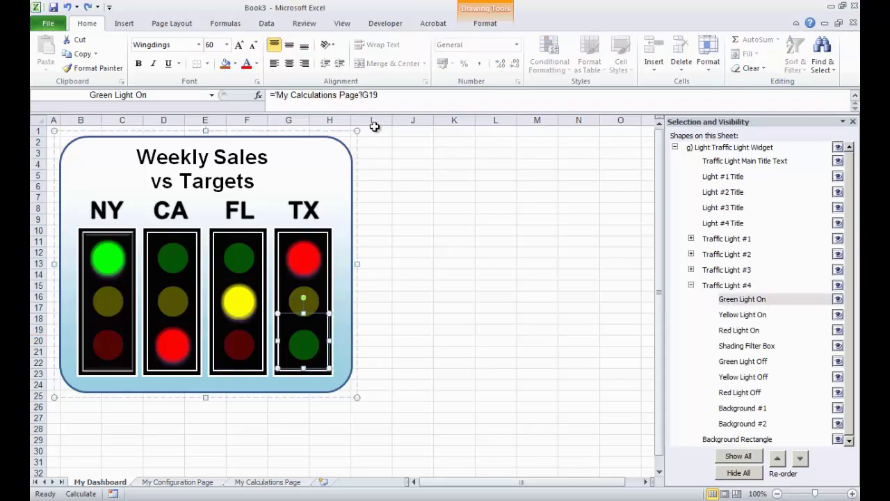
click(257, 64)
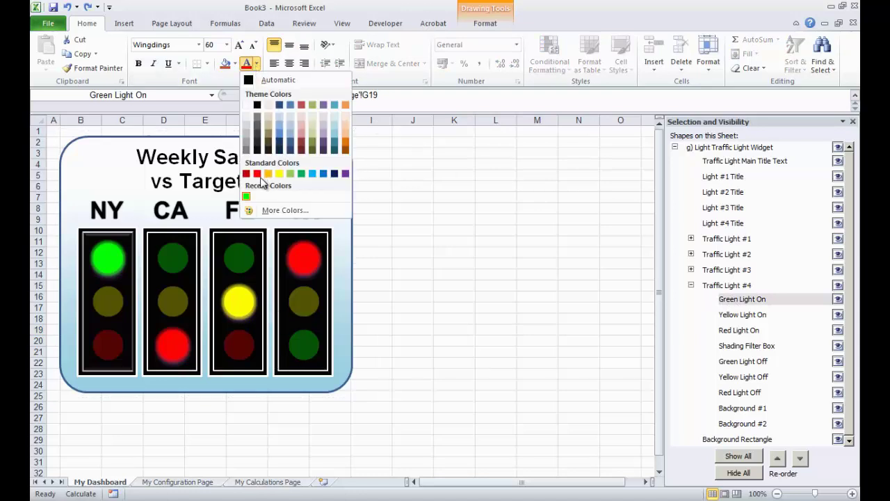
click(605, 201)
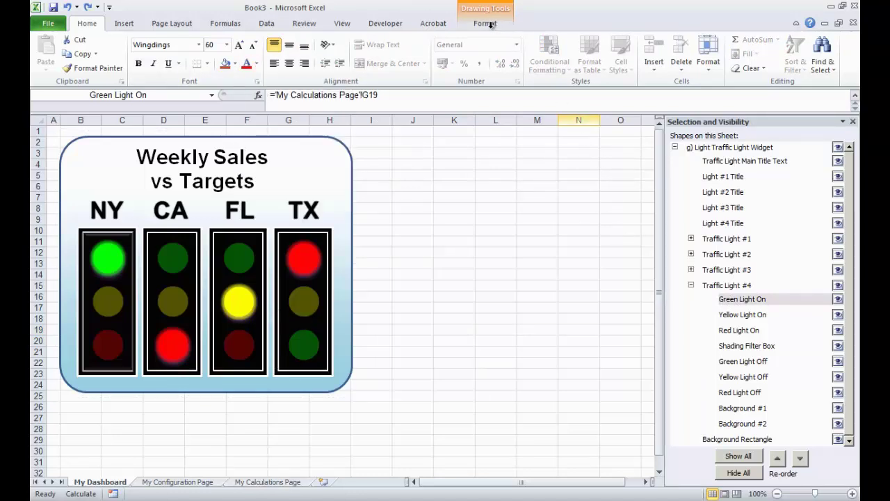
click(491, 24)
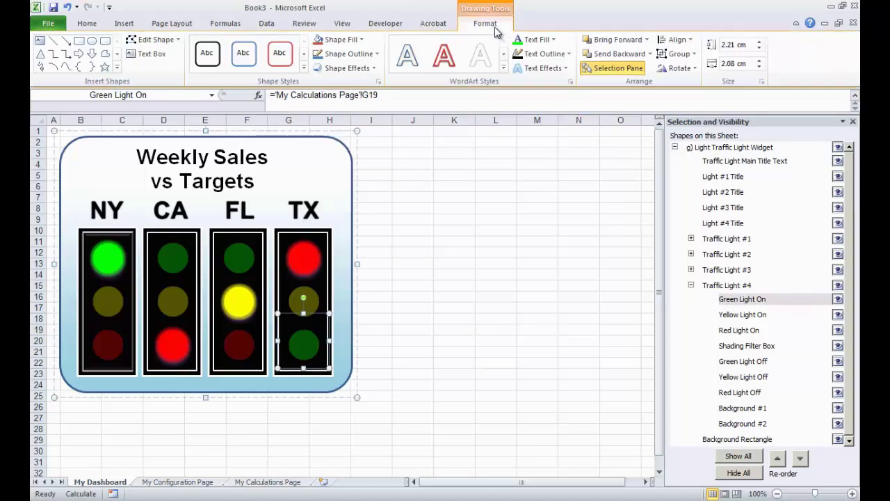
click(567, 70)
mouse_move(556, 147)
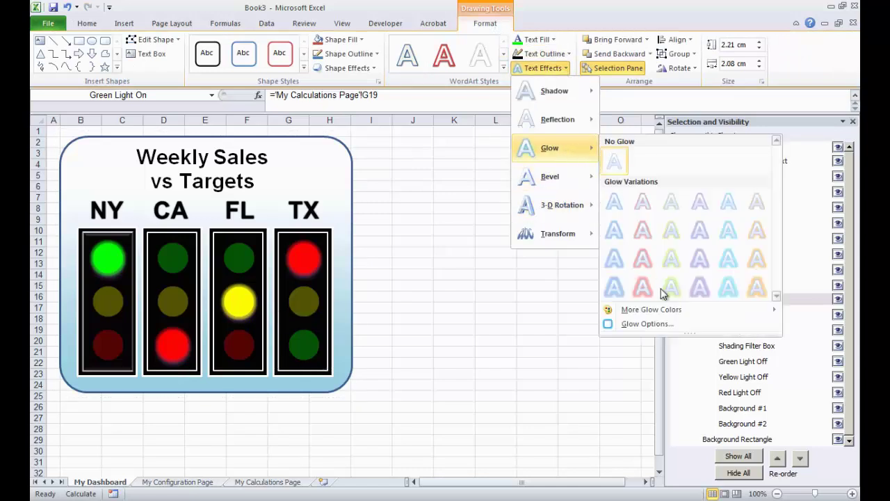
click(651, 324)
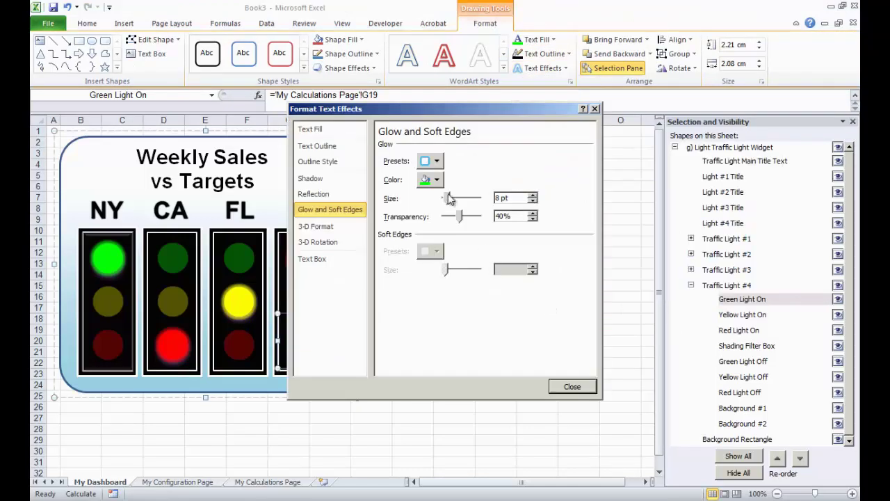
click(437, 180)
click(438, 279)
- Colour the TX light's Red Light On top lamp green
click(739, 331)
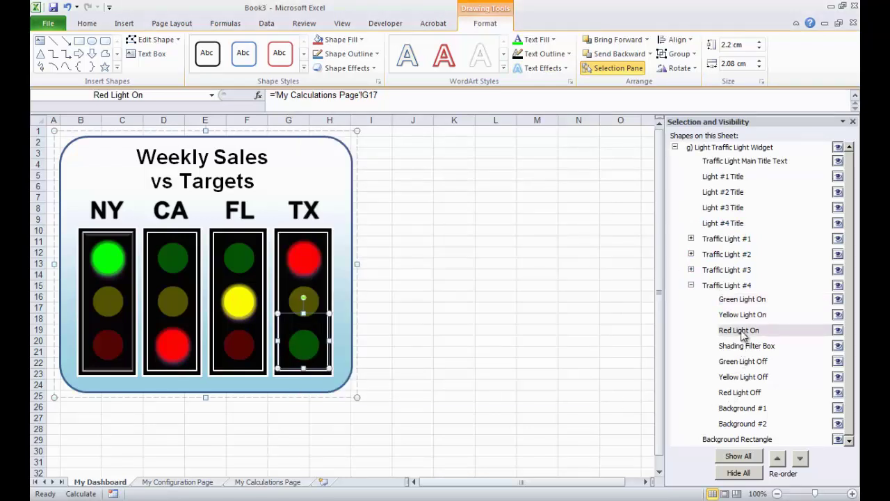
click(87, 23)
click(256, 63)
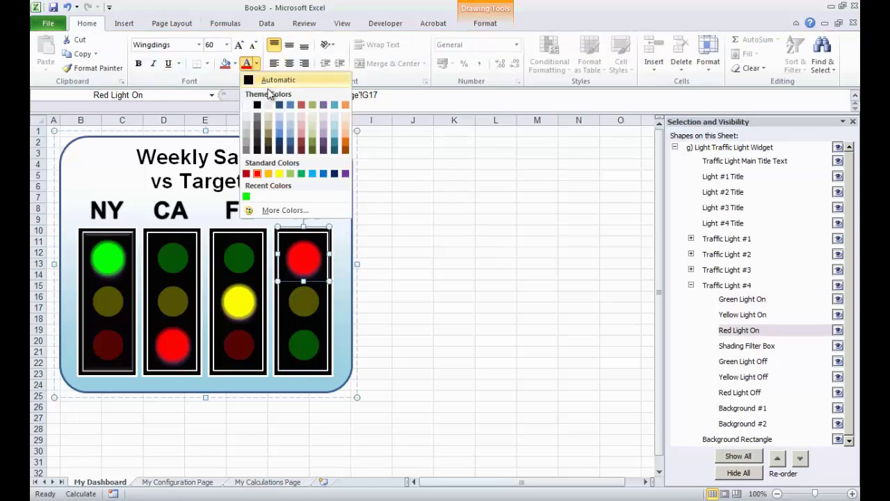
click(245, 196)
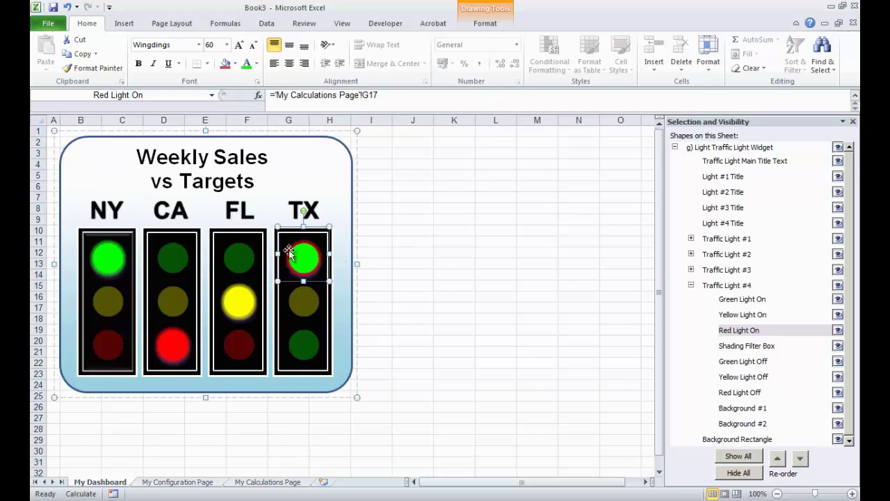
- Give the TX top lamp a green glow in Glow Options
click(496, 25)
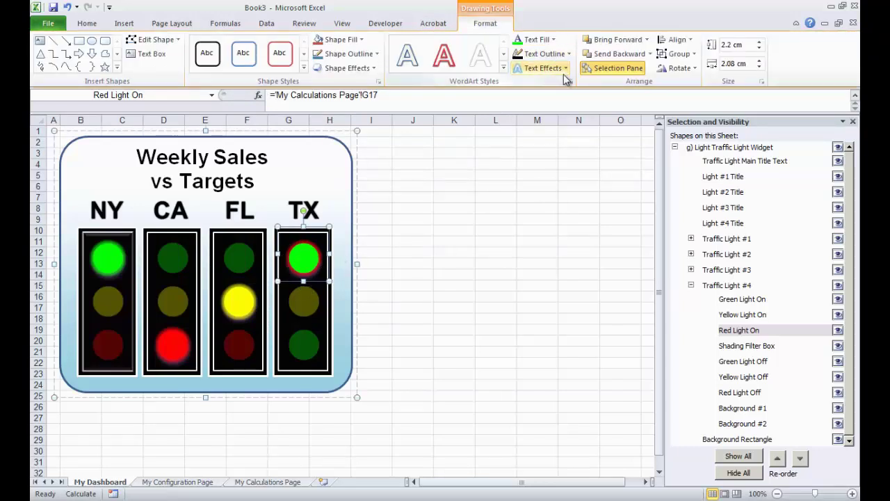
click(561, 69)
mouse_move(583, 153)
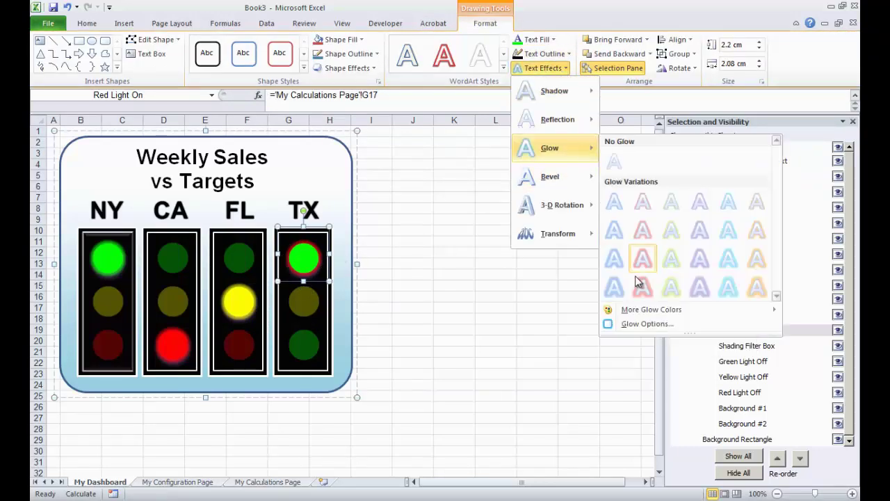
click(640, 324)
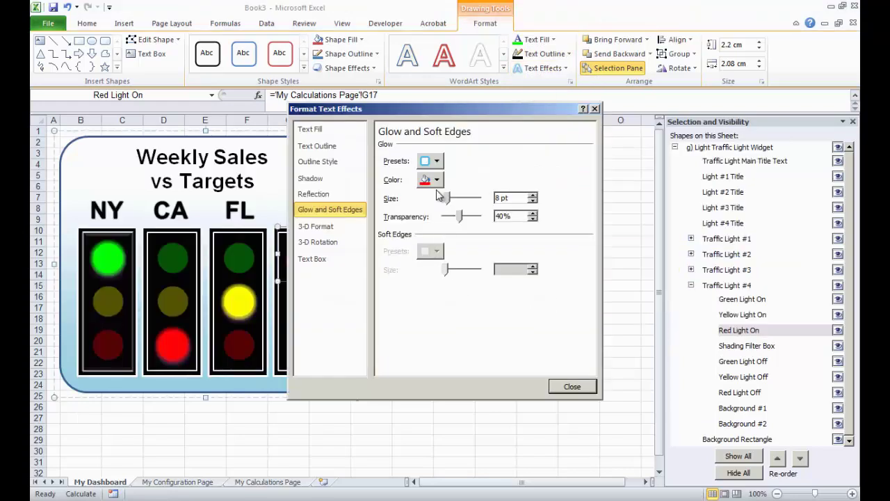
click(437, 179)
click(423, 297)
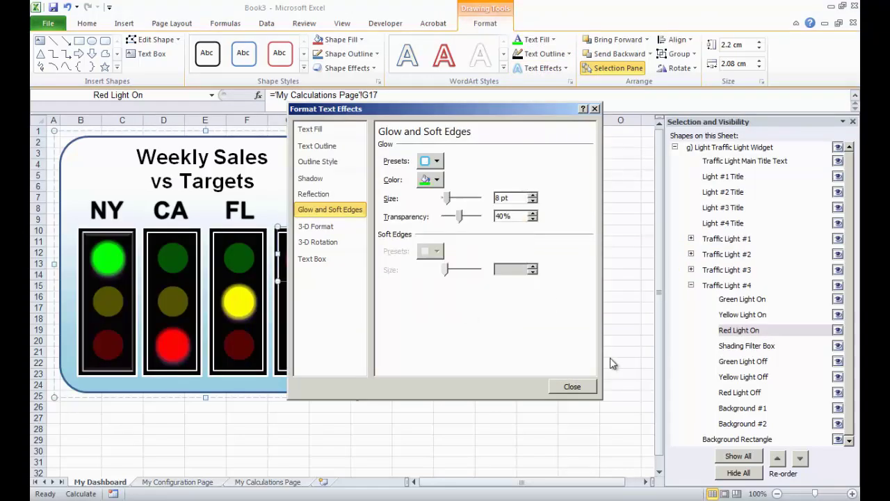
click(572, 386)
click(755, 363)
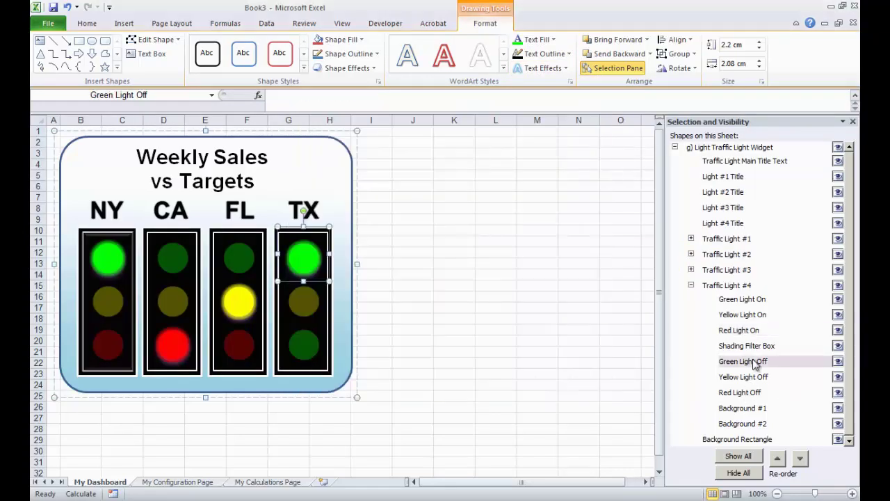
- Colour the TX Green Light Off and Red Light Off lamps dark red, then close the Selection pane
click(92, 26)
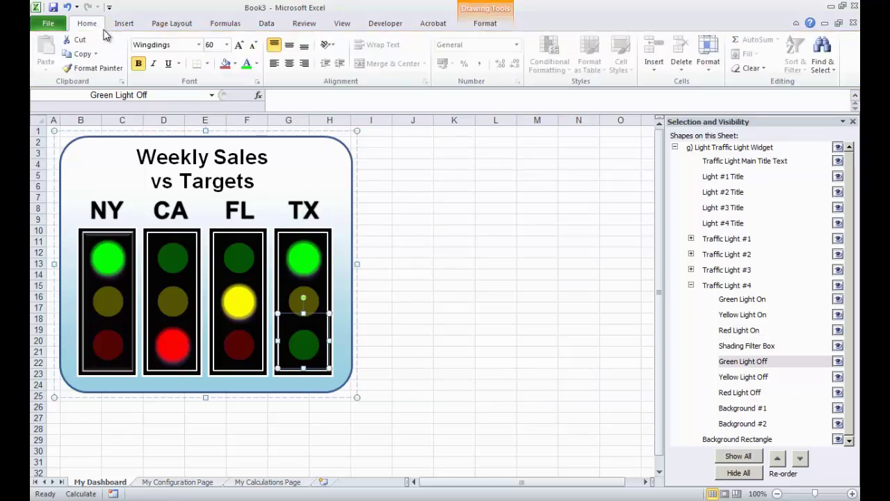
click(257, 63)
click(257, 173)
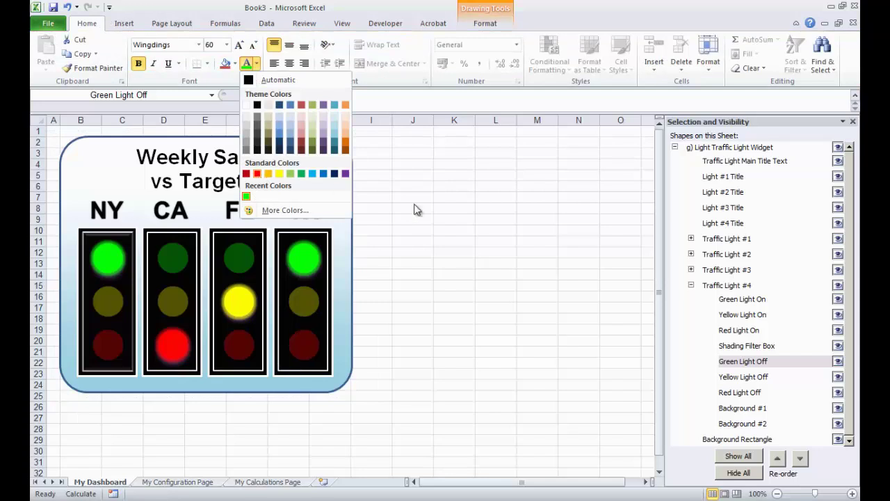
click(750, 391)
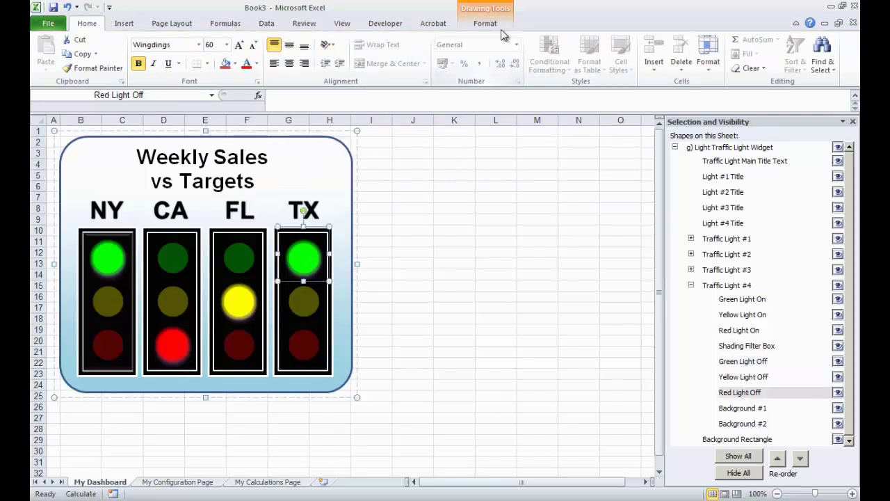
click(256, 67)
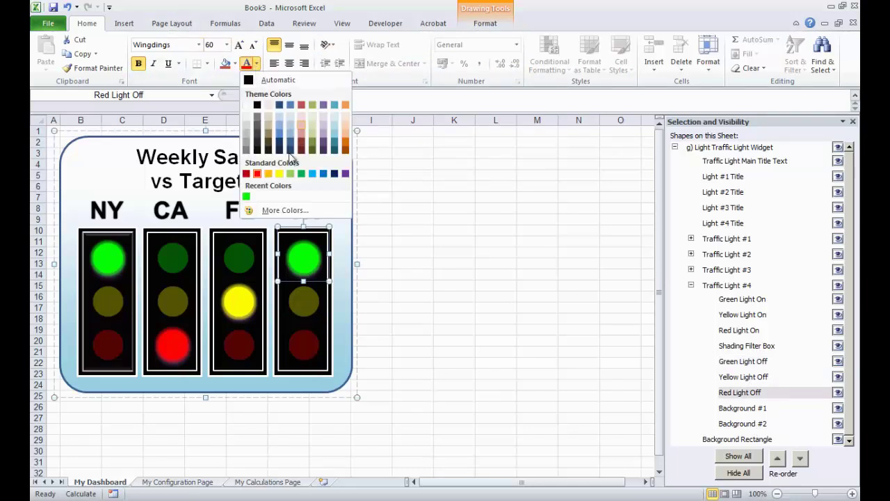
click(458, 228)
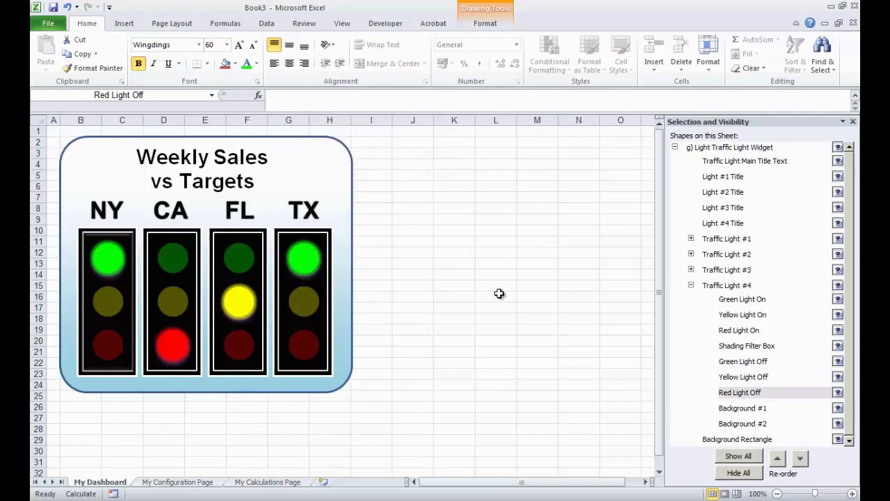
click(853, 122)
click(565, 272)
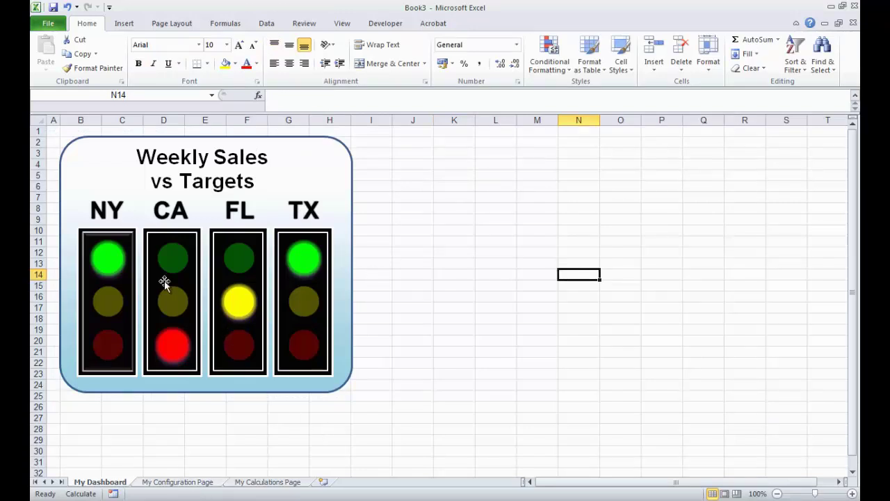
click(178, 482)
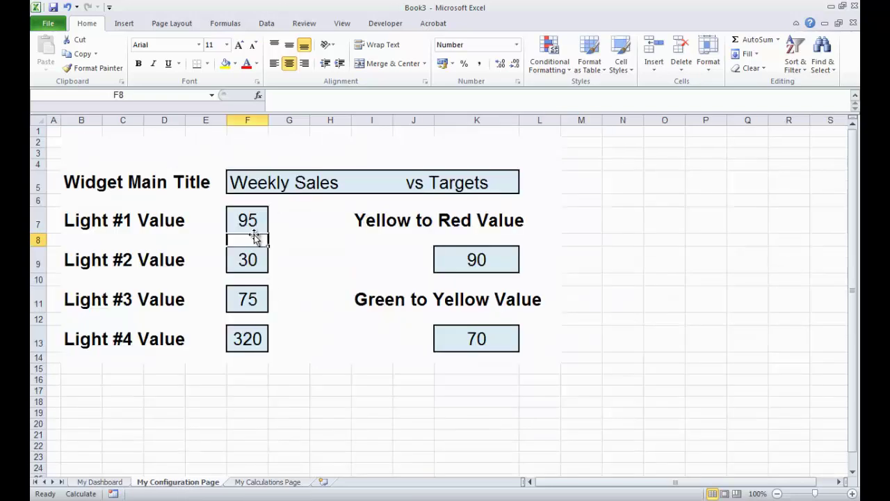
click(271, 483)
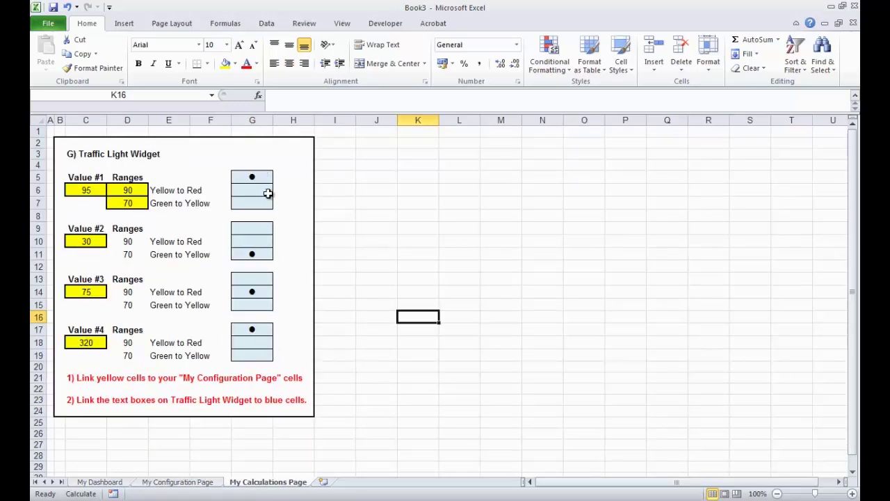
click(118, 482)
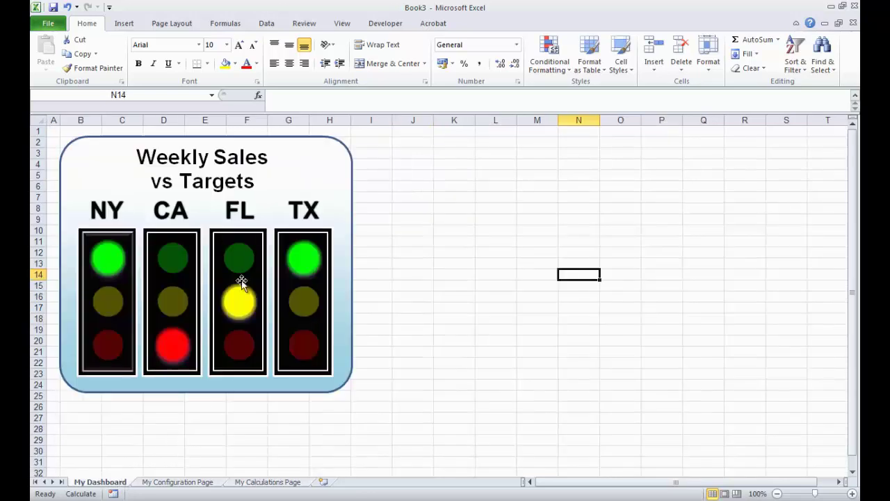
click(391, 187)
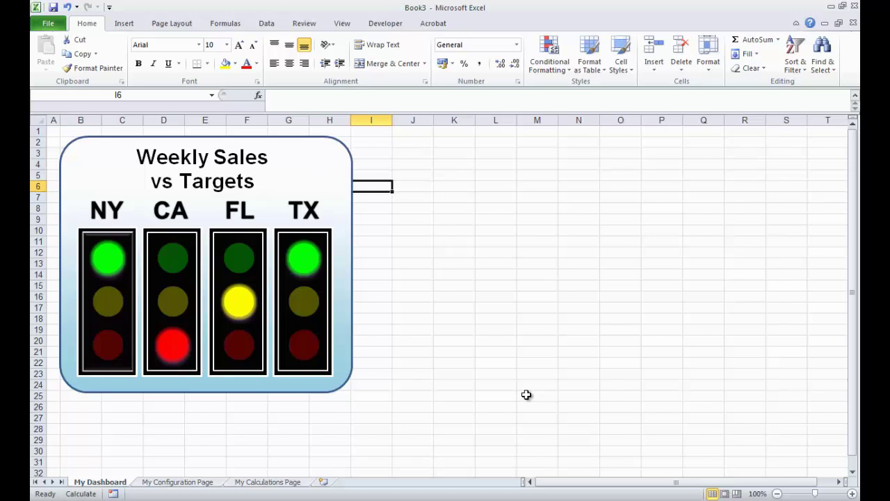
click(440, 166)
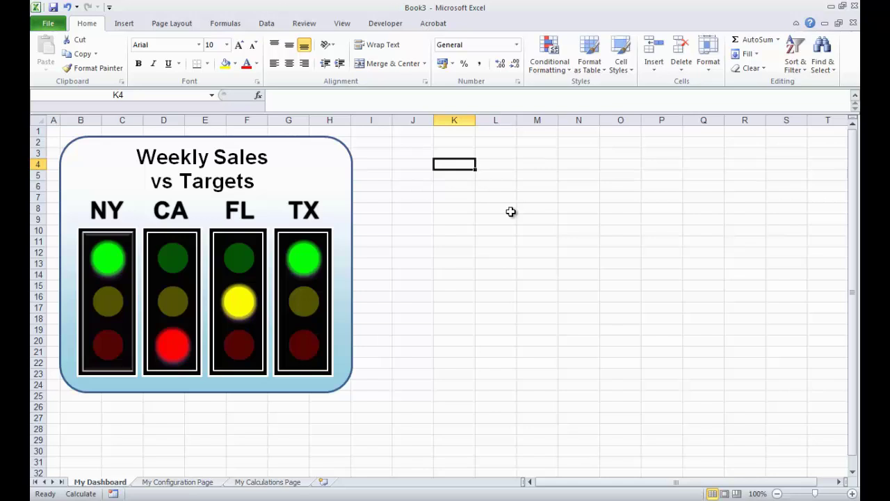
click(416, 429)
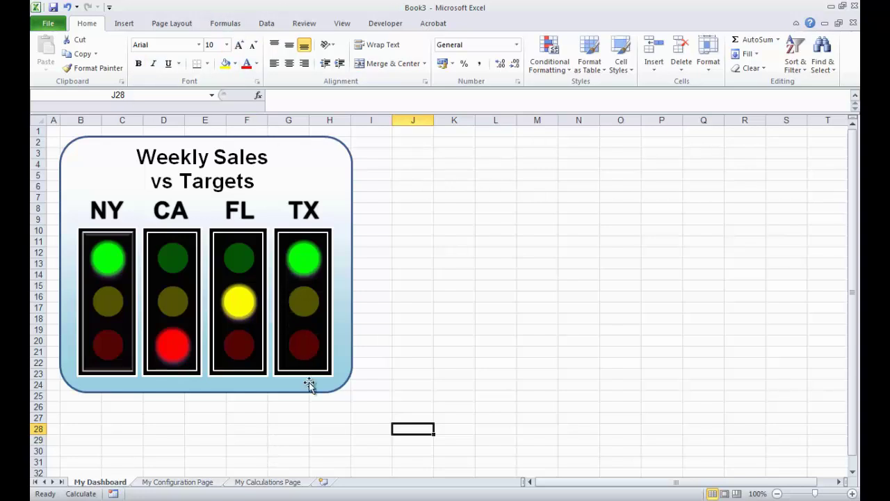
- Ungroup the traffic-light widget with the right-click Group > Ungroup command
click(351, 180)
right_click(353, 182)
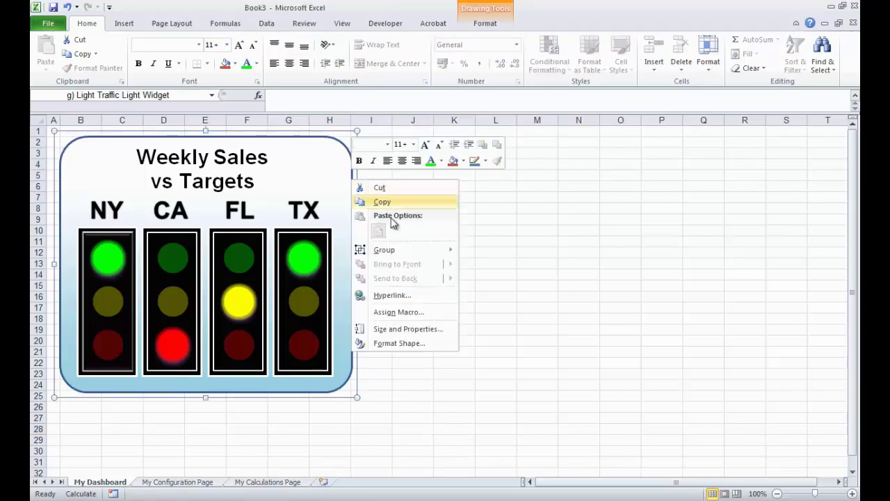
mouse_move(414, 252)
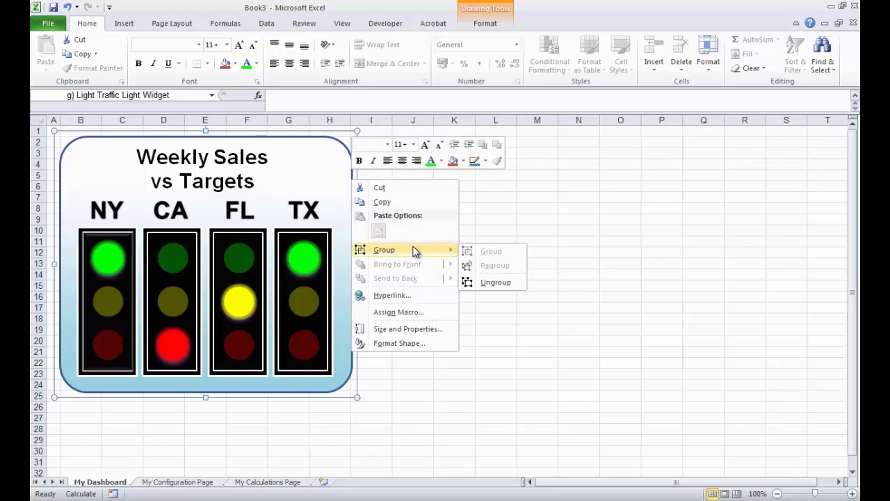
click(487, 282)
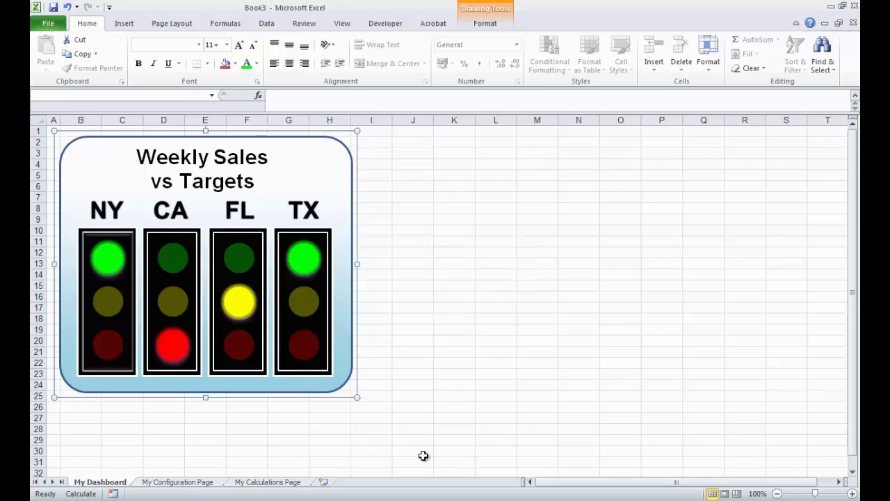
click(329, 439)
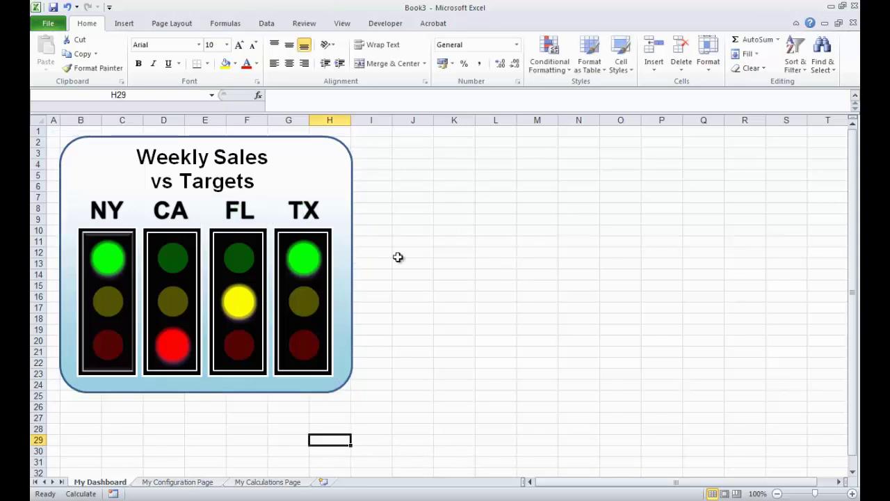
- Stretch the background rectangle's right edge out to about column O
click(354, 182)
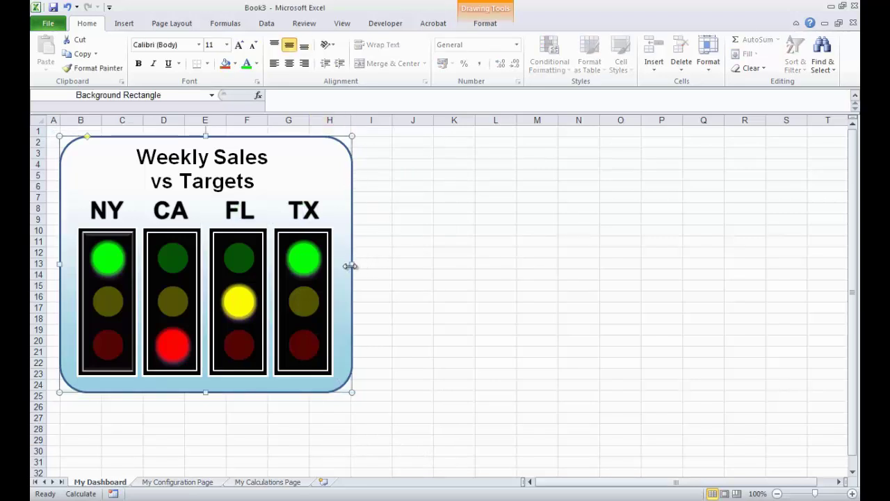
drag(352, 263, 646, 250)
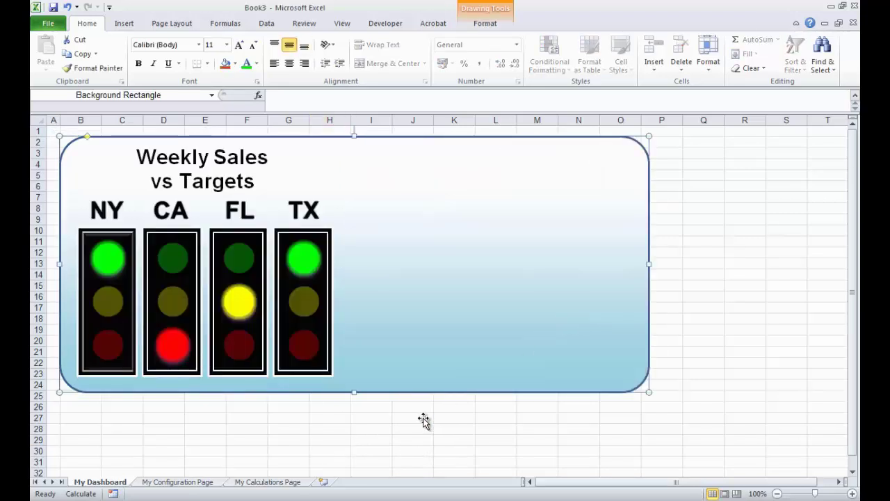
click(411, 420)
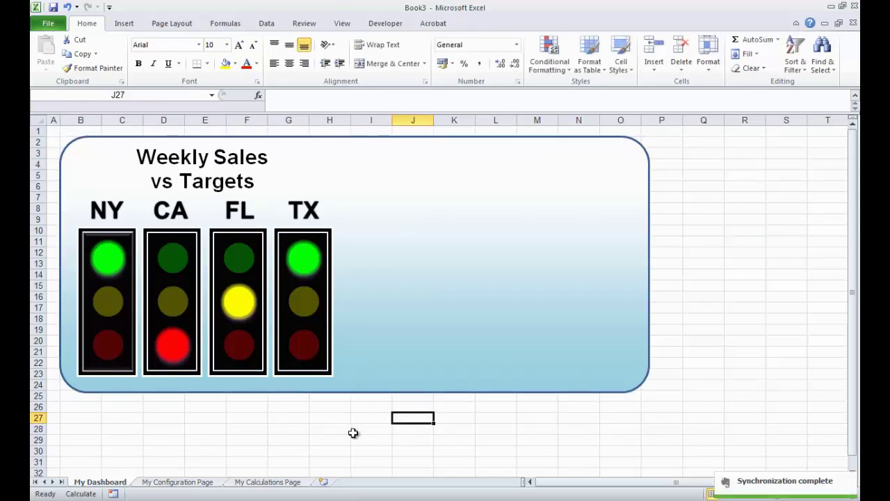
- Select all four traffic lights together using Select Objects
click(822, 61)
click(789, 217)
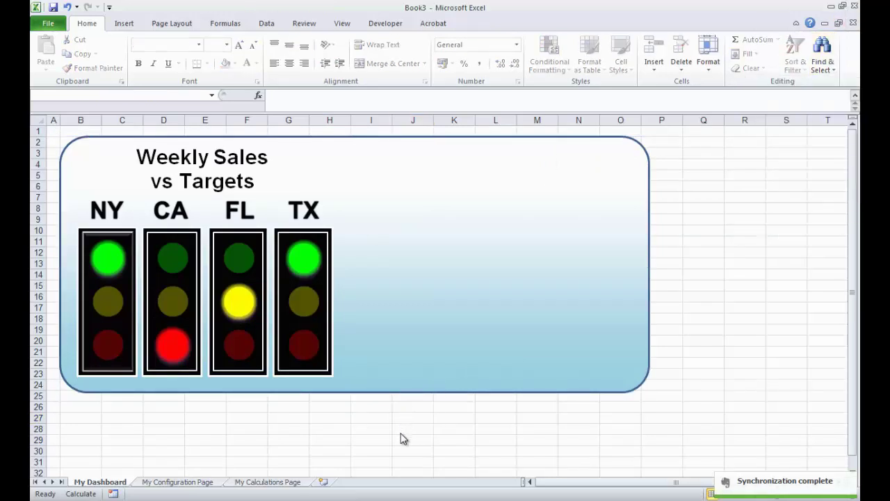
drag(402, 432, 48, 183)
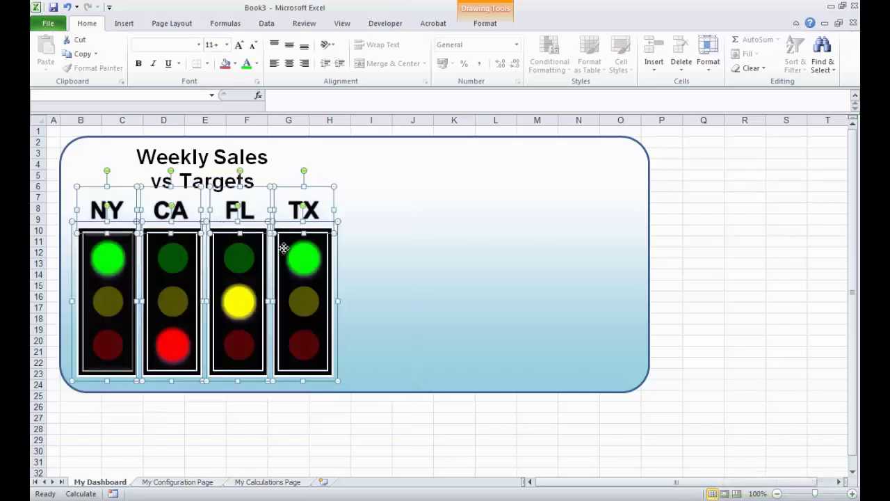
- Copy the four selected traffic lights into the empty space on the right
drag(284, 249, 454, 248)
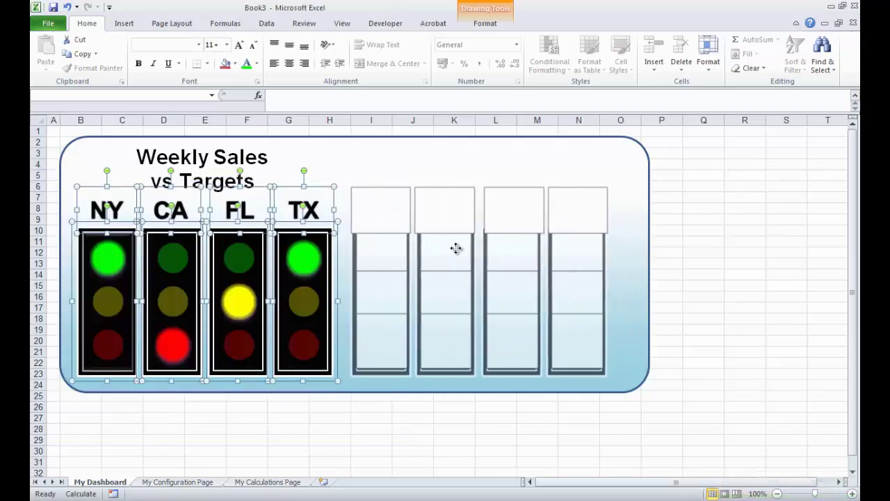
key(Escape)
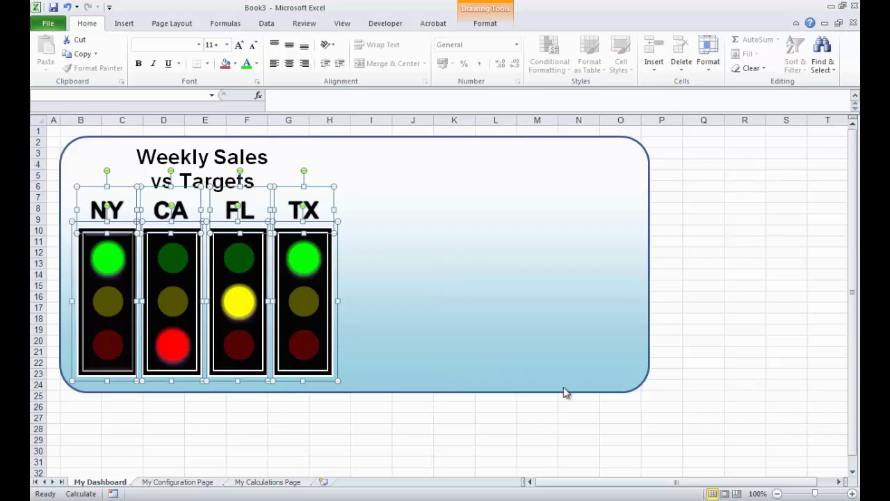
click(621, 436)
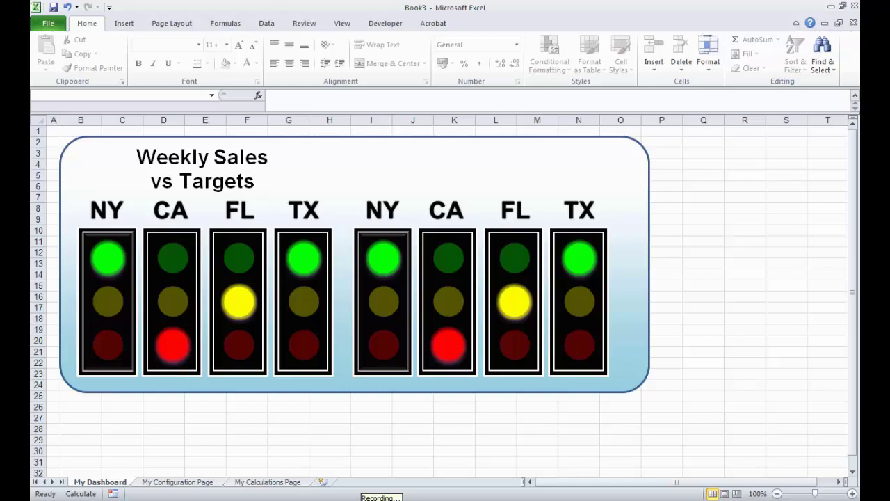
click(381, 498)
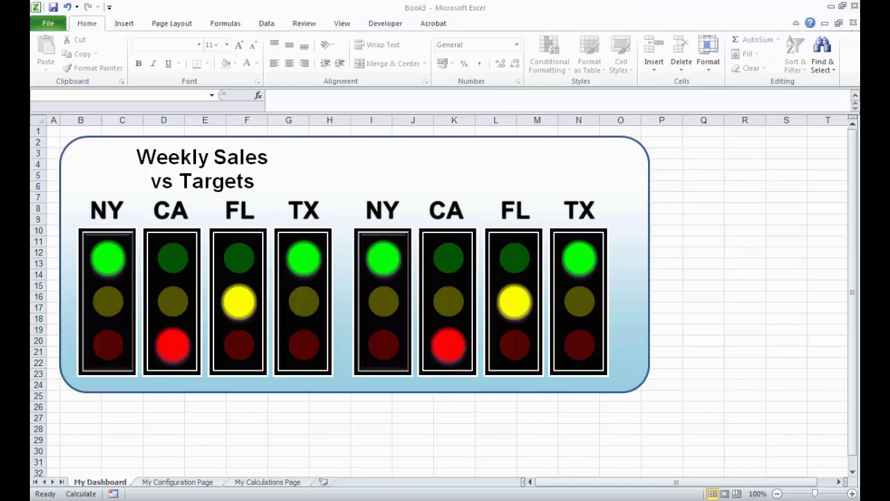